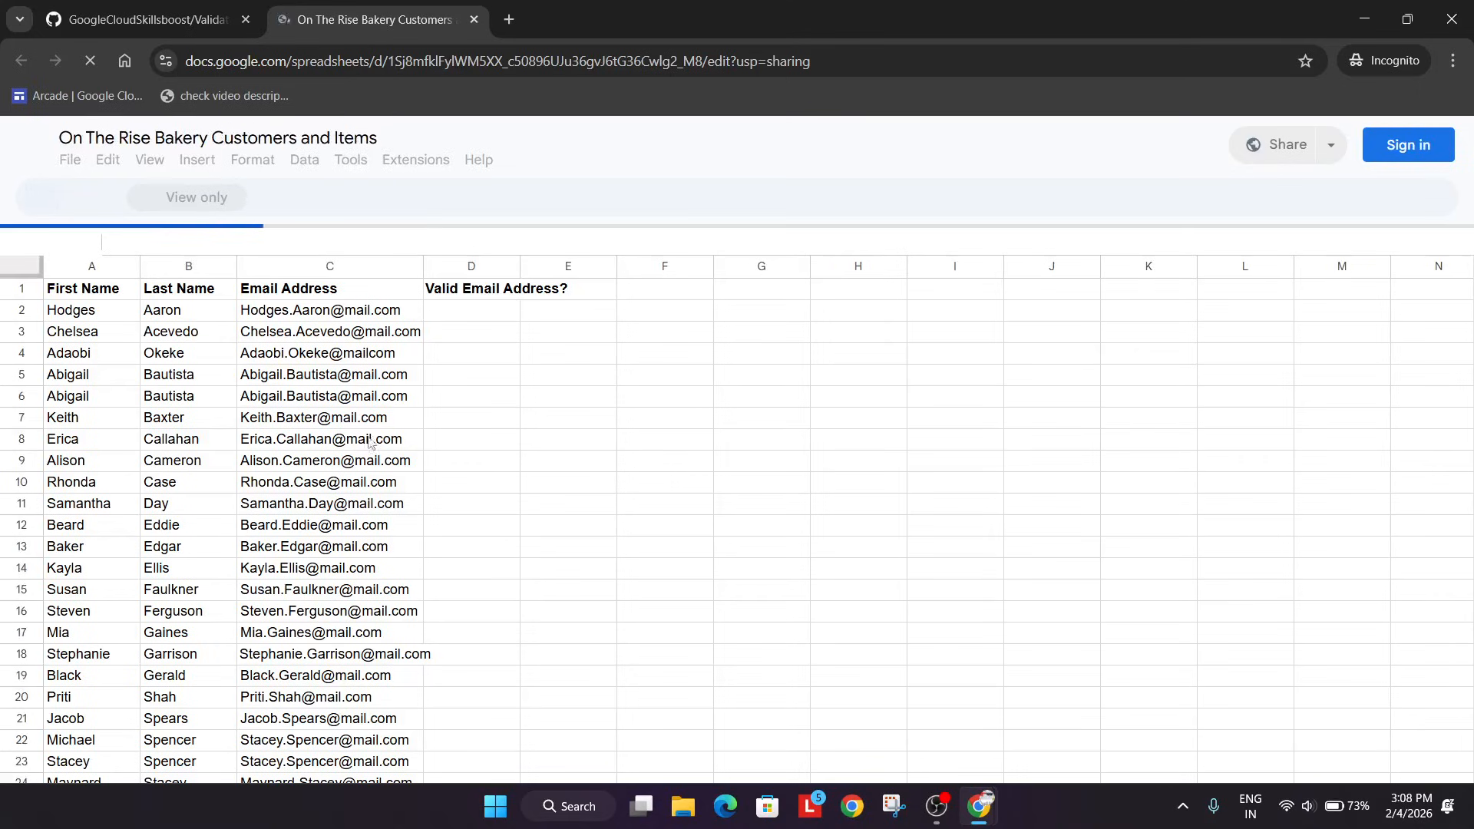
# Start signing in to Google Sheets, entering the student account's e-mail copied from the lab page.
pyautogui.click(1388, 153)
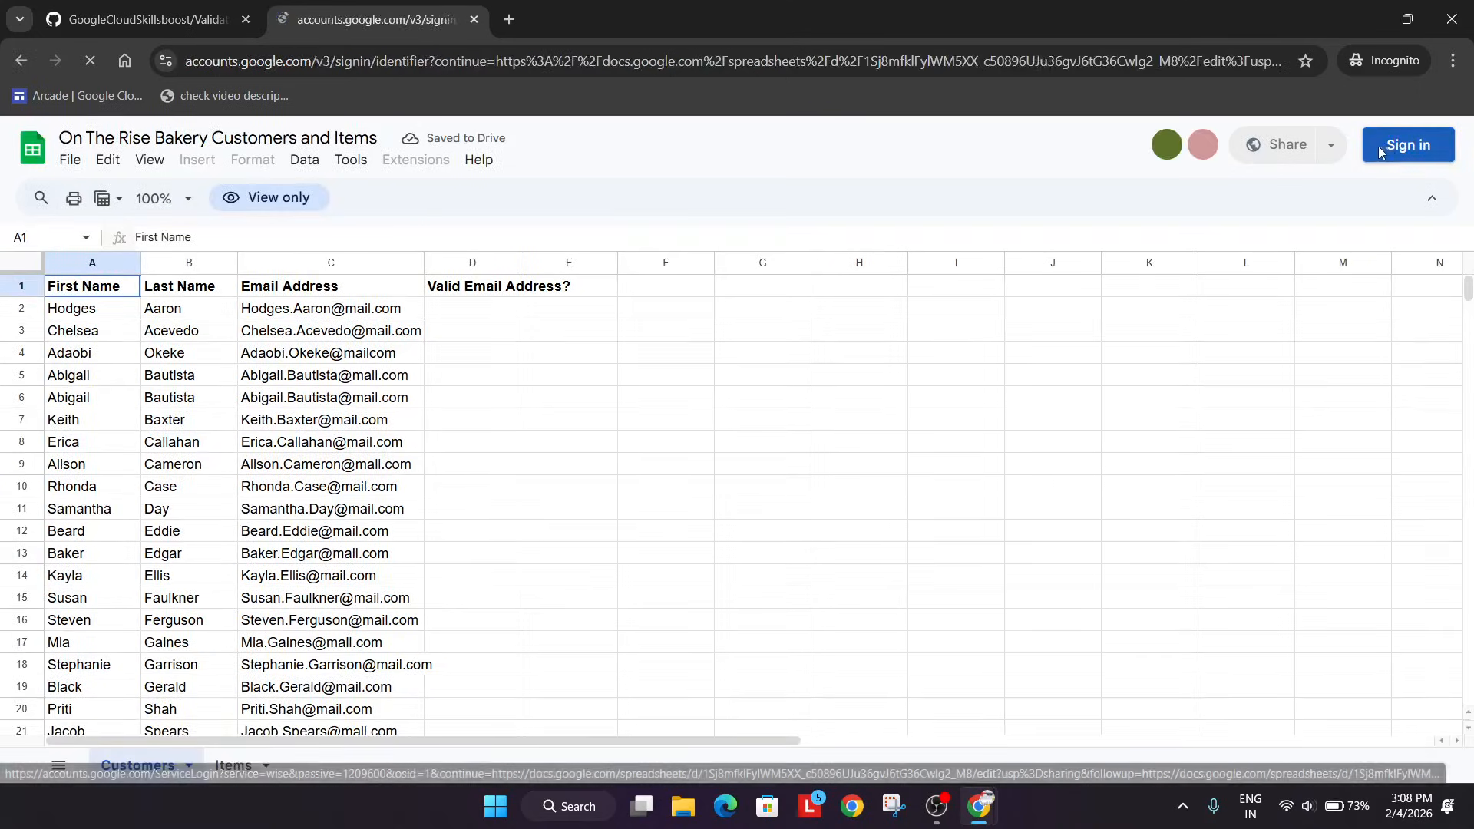
pyautogui.hotkey('alt', 'Tab')
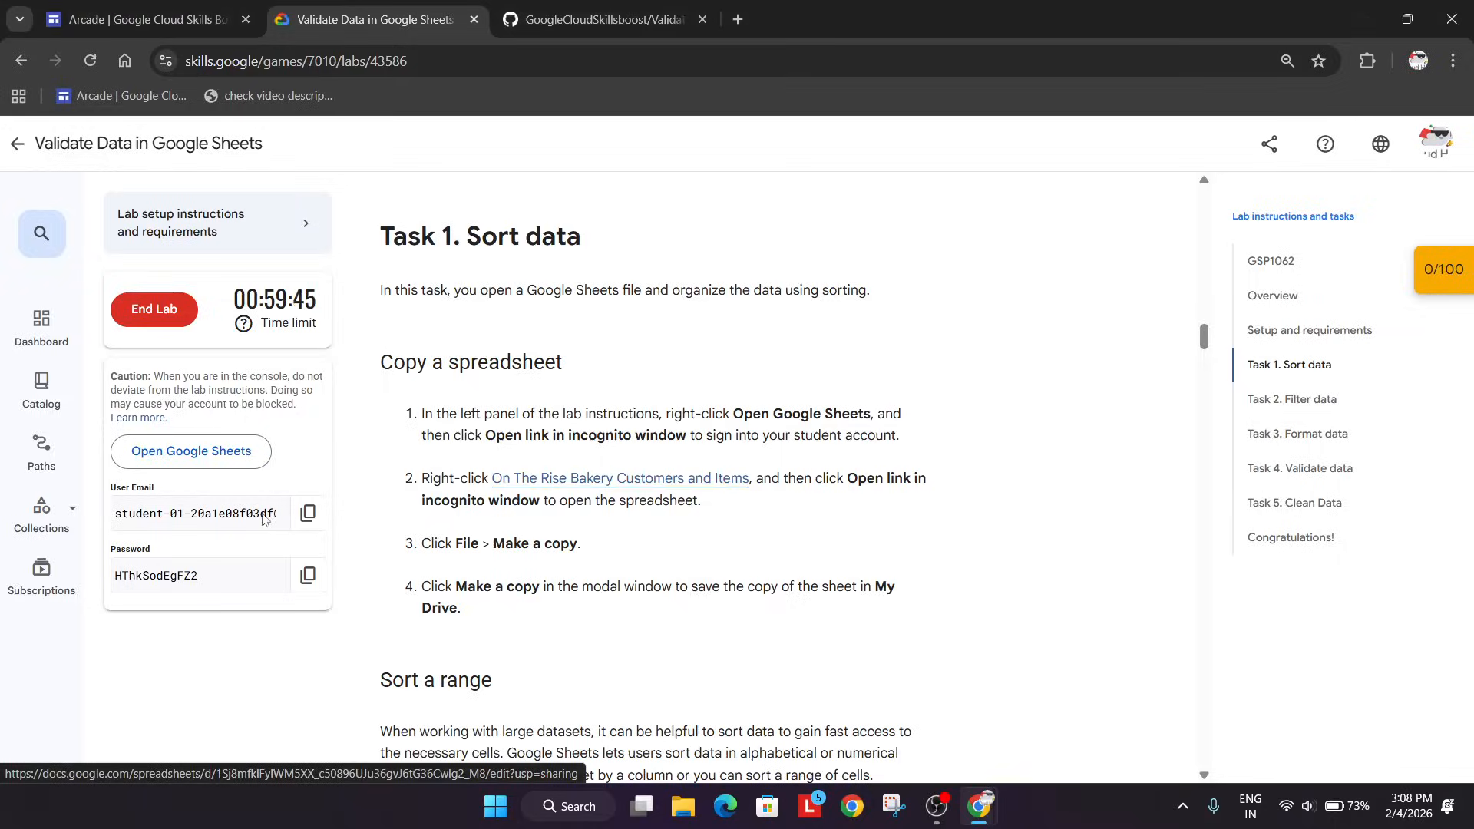
pyautogui.click(300, 513)
pyautogui.hotkey('alt', 'Tab')
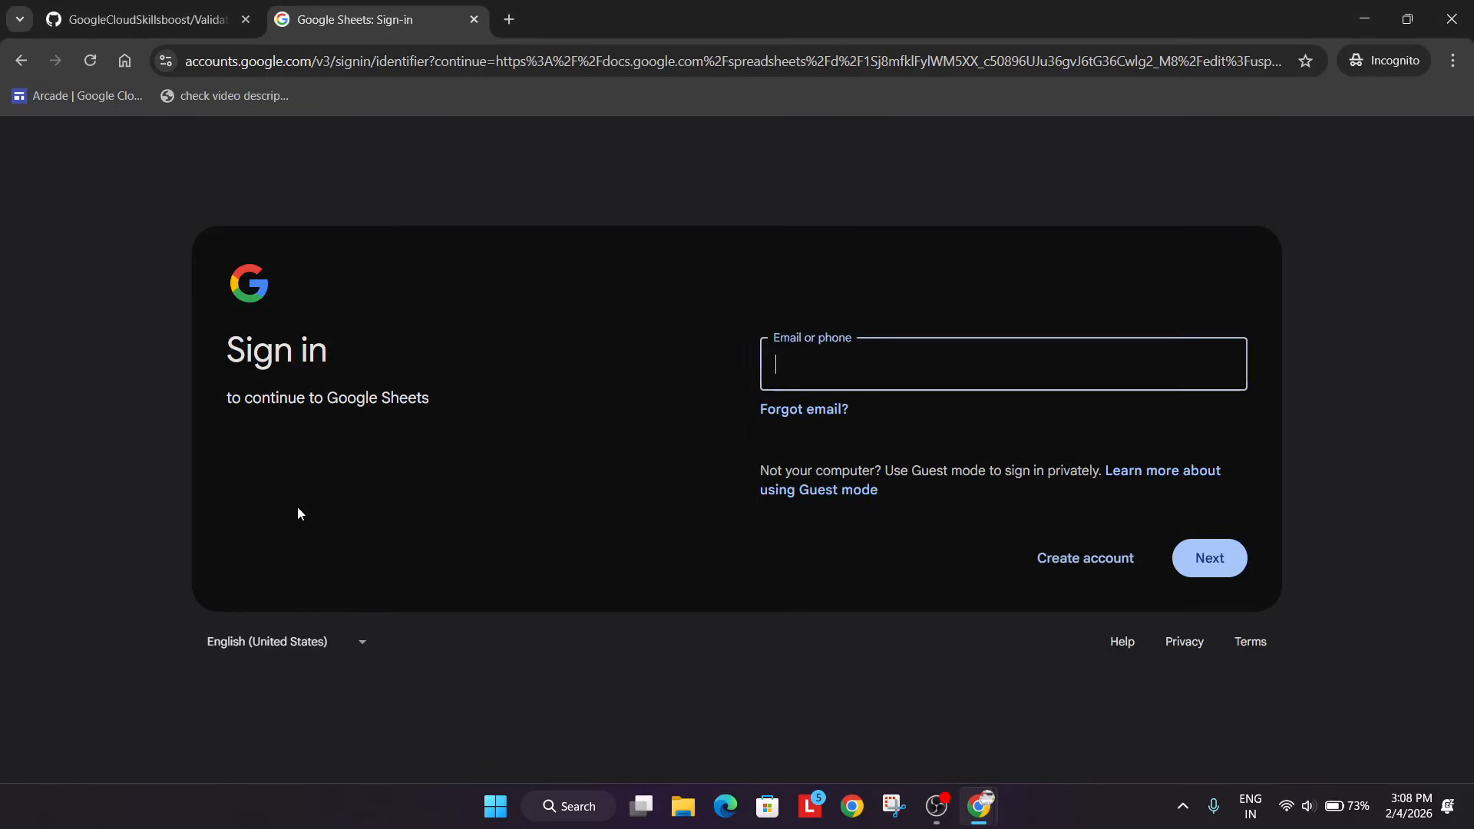
pyautogui.hotkey('ctrl', 'v')
pyautogui.press('Return')
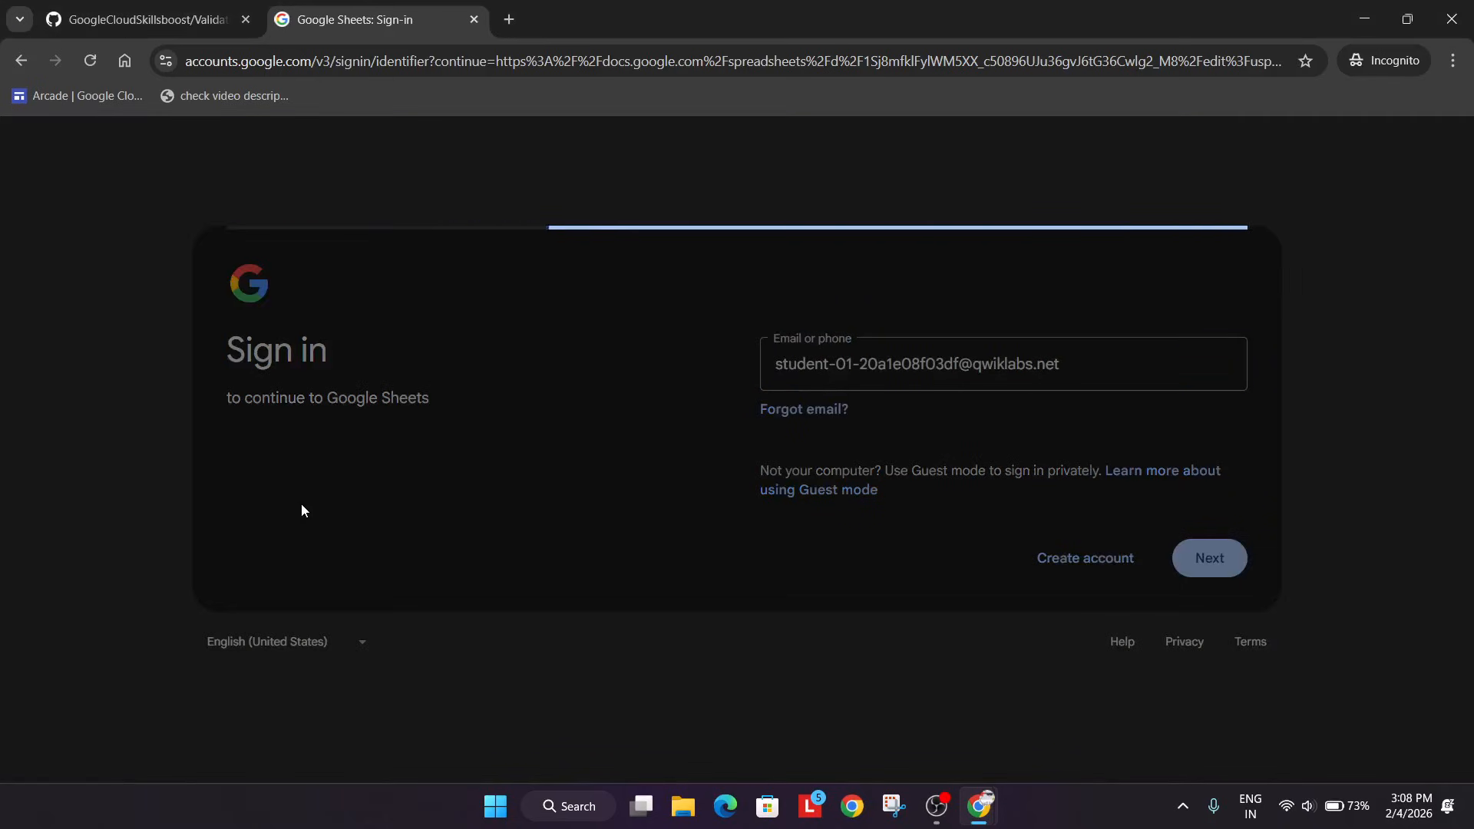
# Enter the student account password copied from the lab page and complete the sign-in.
pyautogui.hotkey('alt', 'Tab')
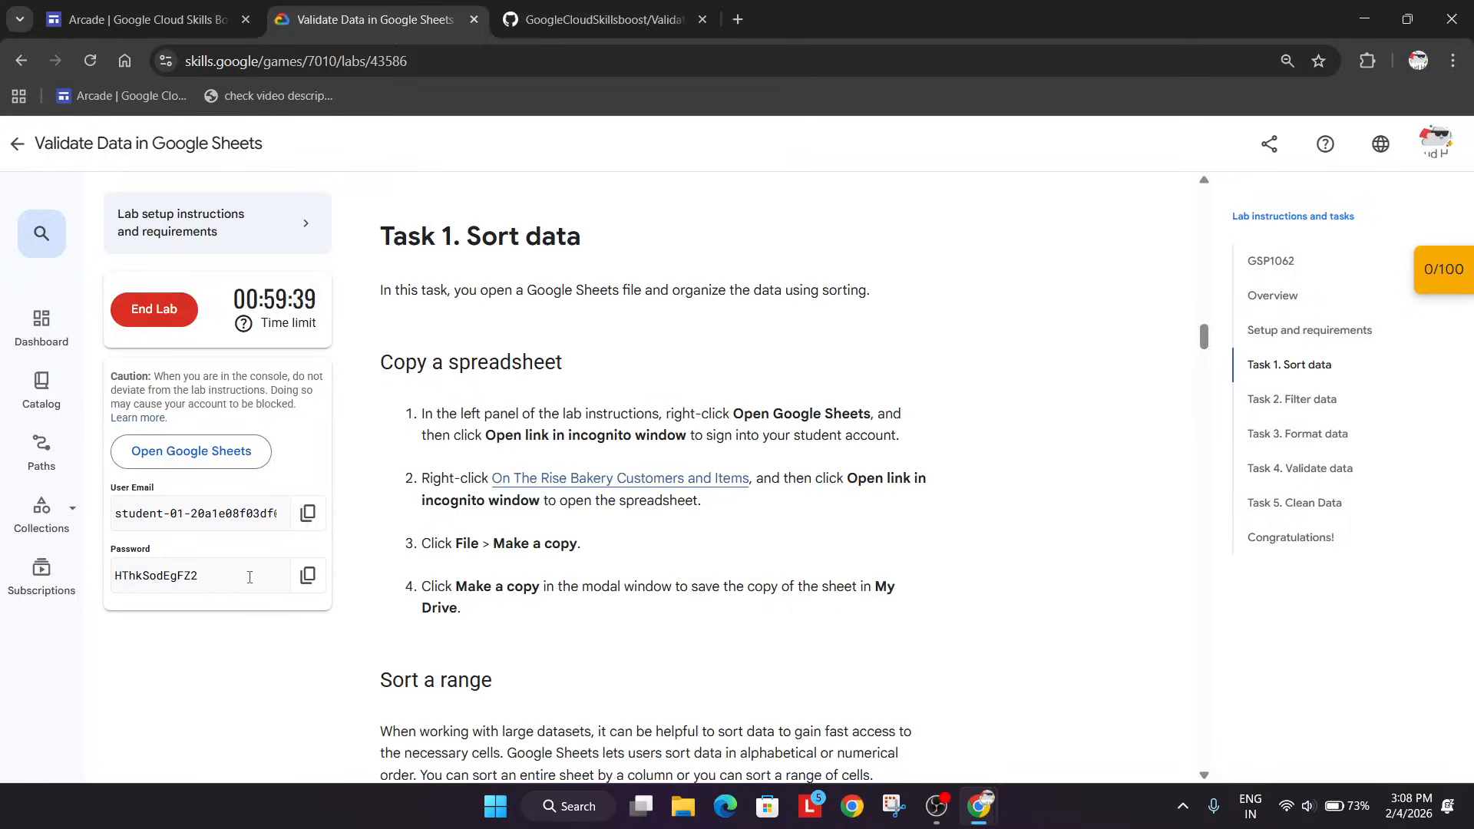
pyautogui.click(293, 576)
pyautogui.hotkey('alt', 'Tab')
pyautogui.hotkey('ctrl', 'v')
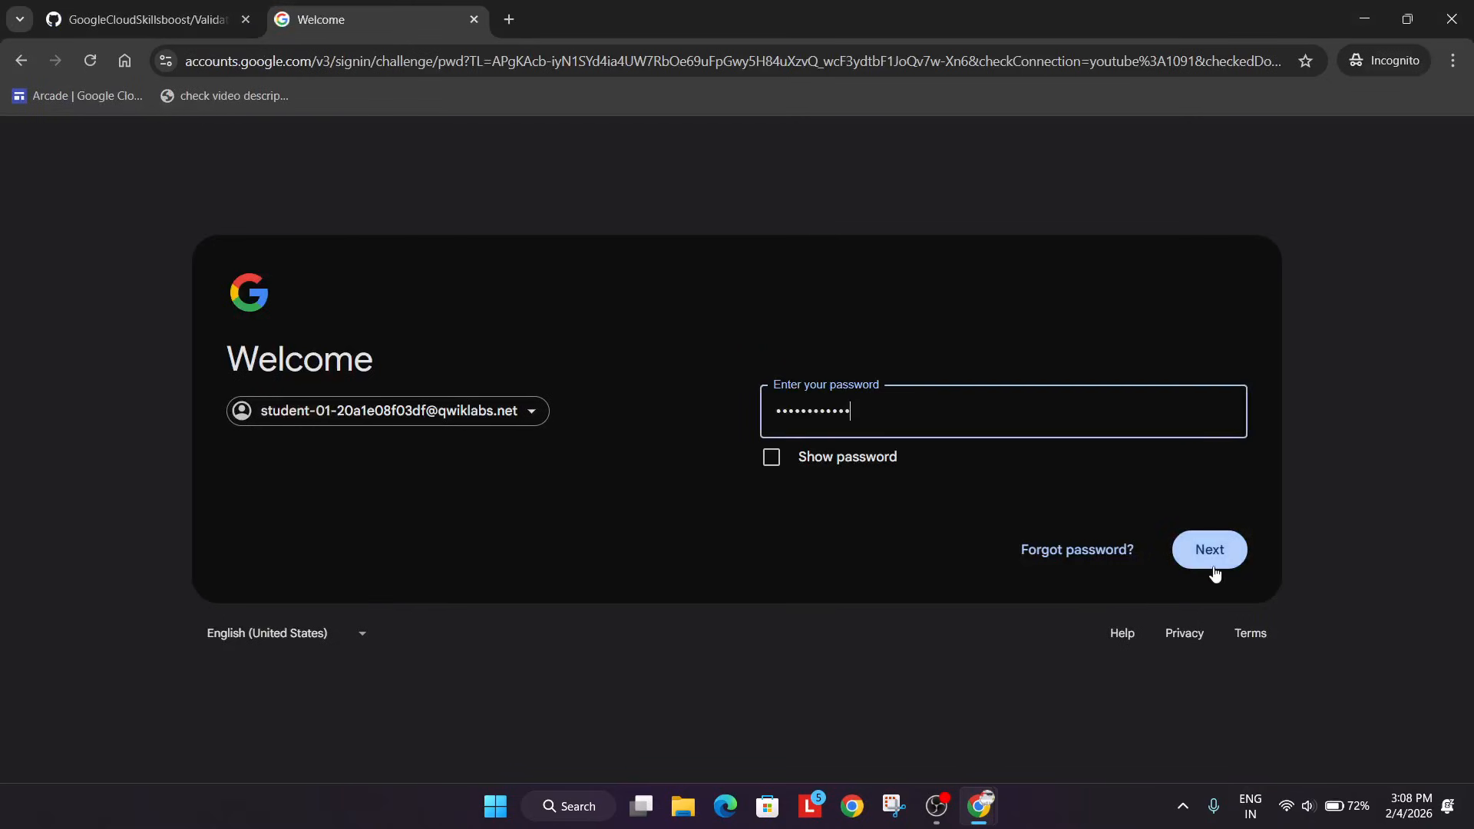
pyautogui.click(1213, 565)
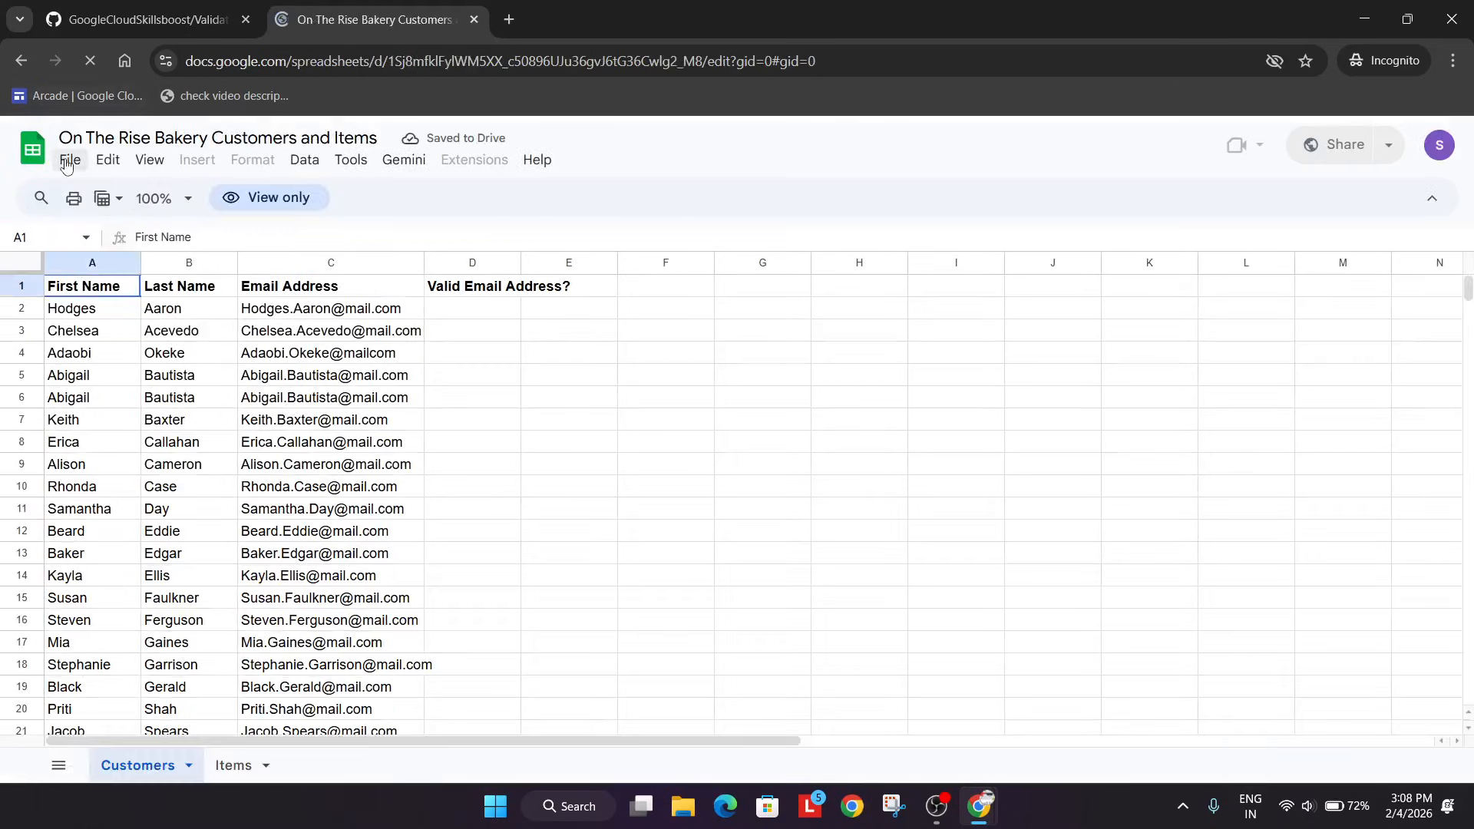
# Make a copy of the On The Rise Bakery Customers and Items spreadsheet in My Drive, keeping the suggested name.
pyautogui.click(67, 165)
pyautogui.click(146, 285)
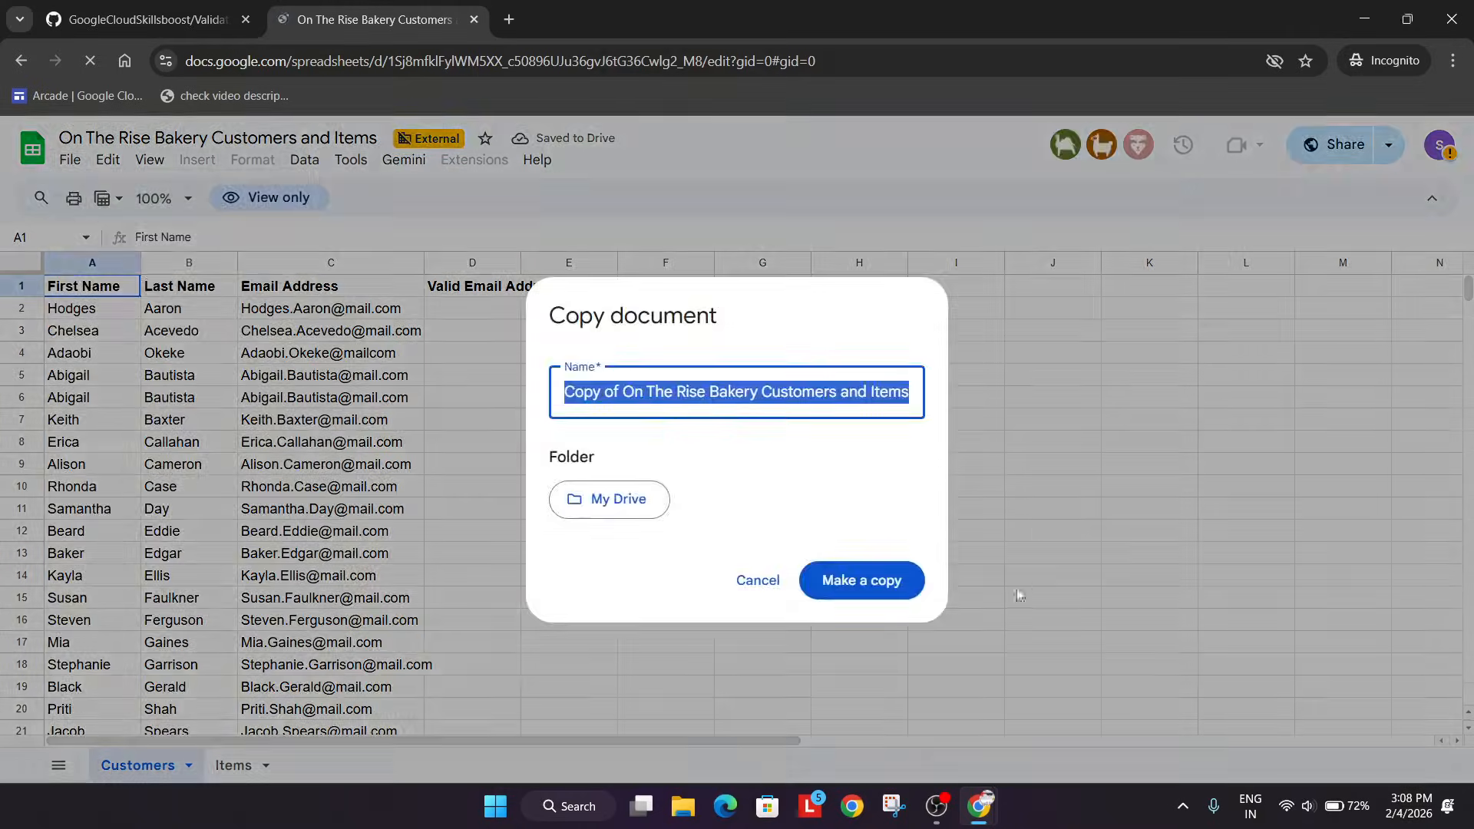
pyautogui.click(871, 582)
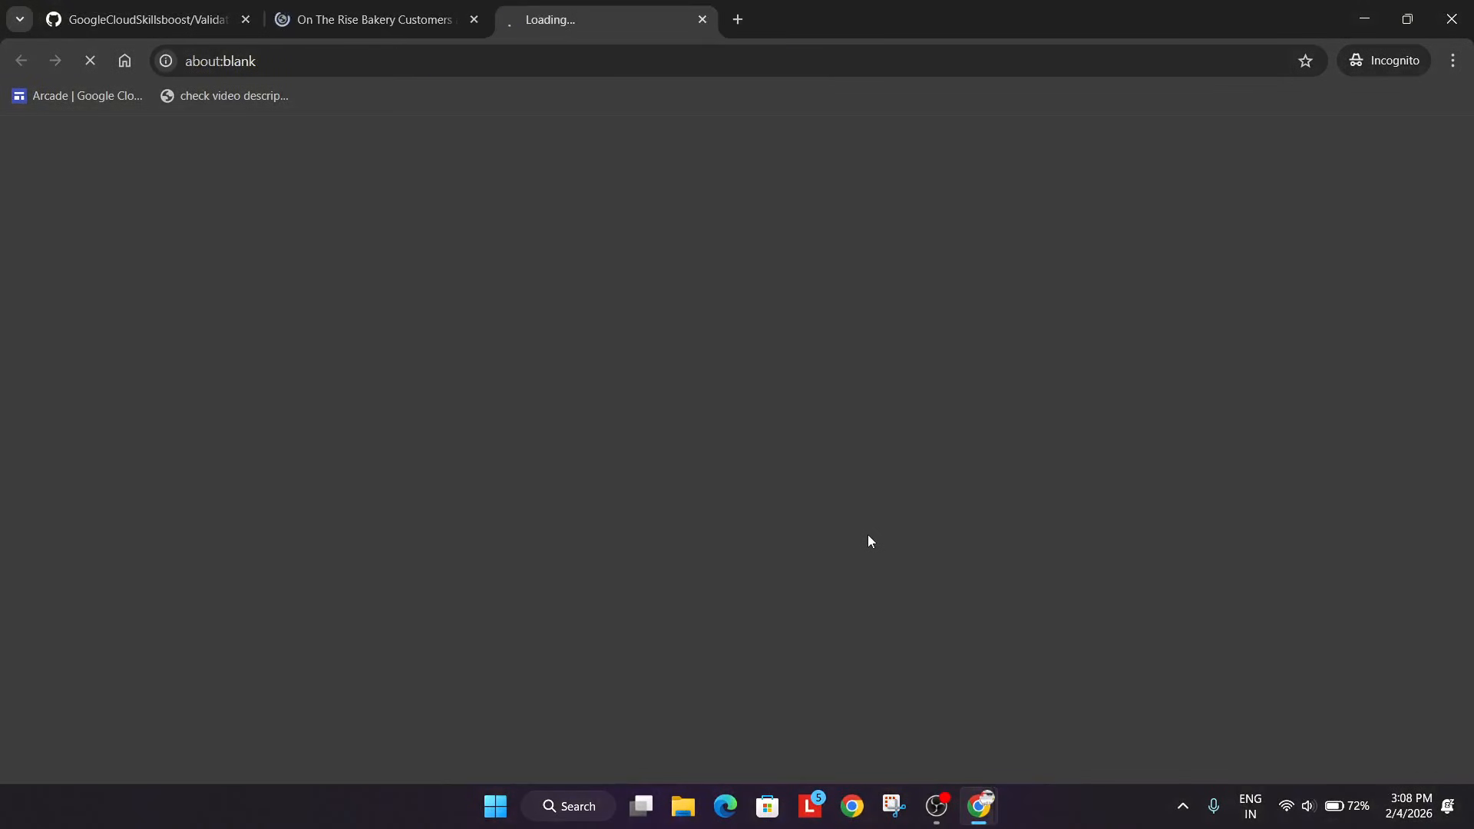
# Check the lab's sorting instructions, then show the Items sheet in the copied spreadsheet and dismiss the security limitations notice.
pyautogui.hotkey('alt', 'Tab')
pyautogui.scroll(-10, 871, 541)
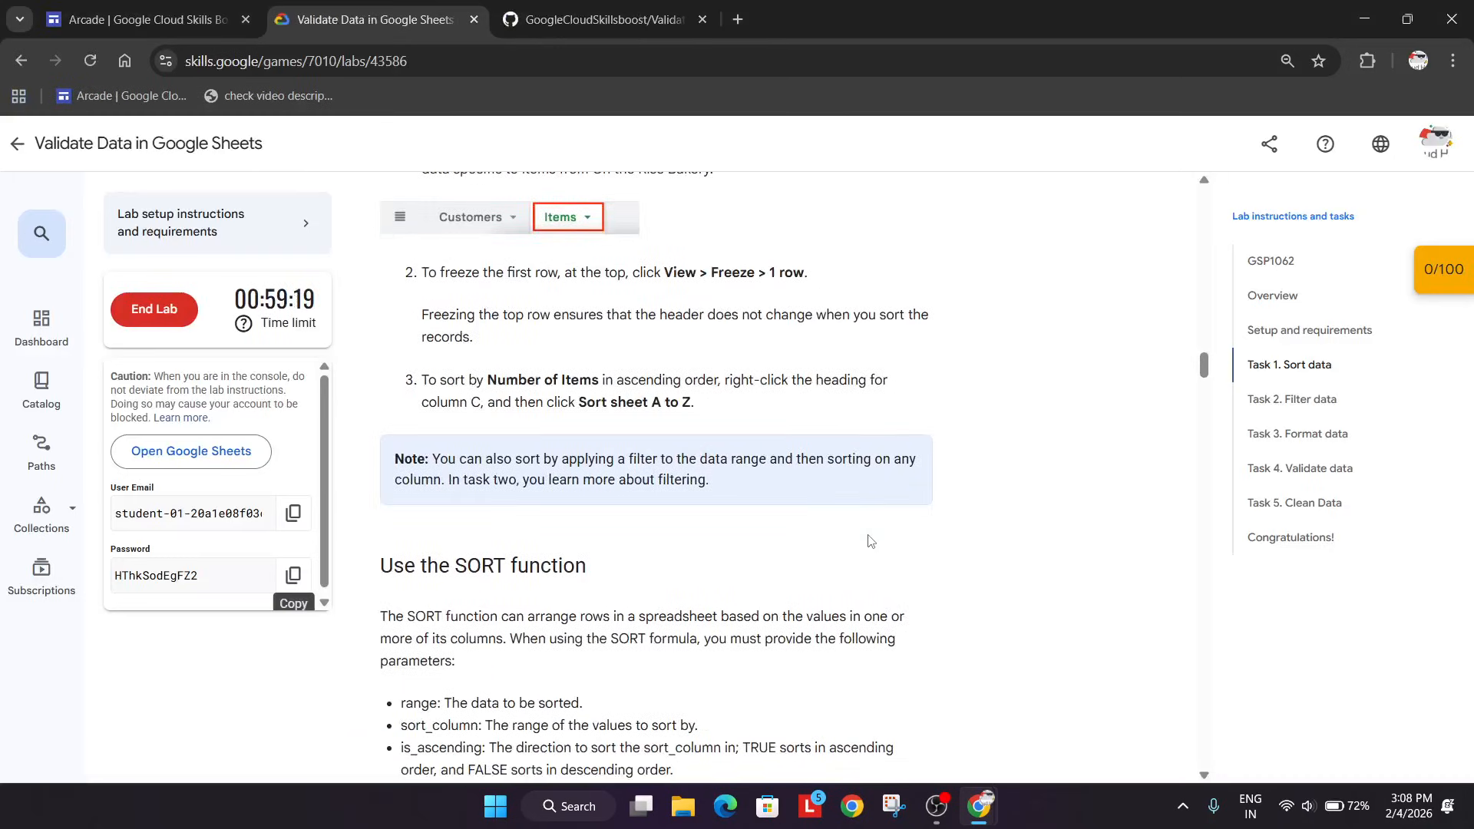
pyautogui.hotkey('alt', 'Tab')
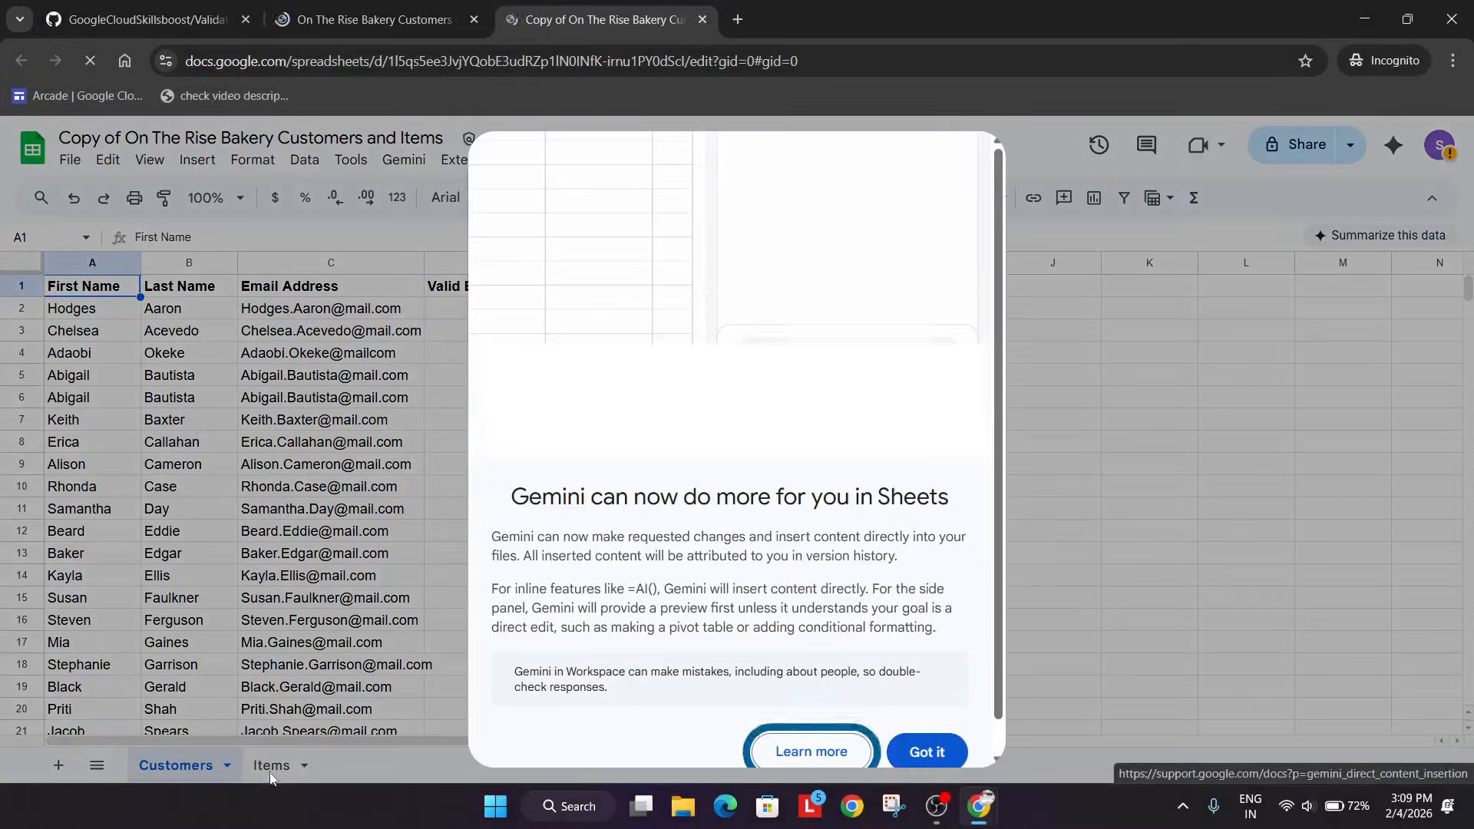
pyautogui.click(929, 757)
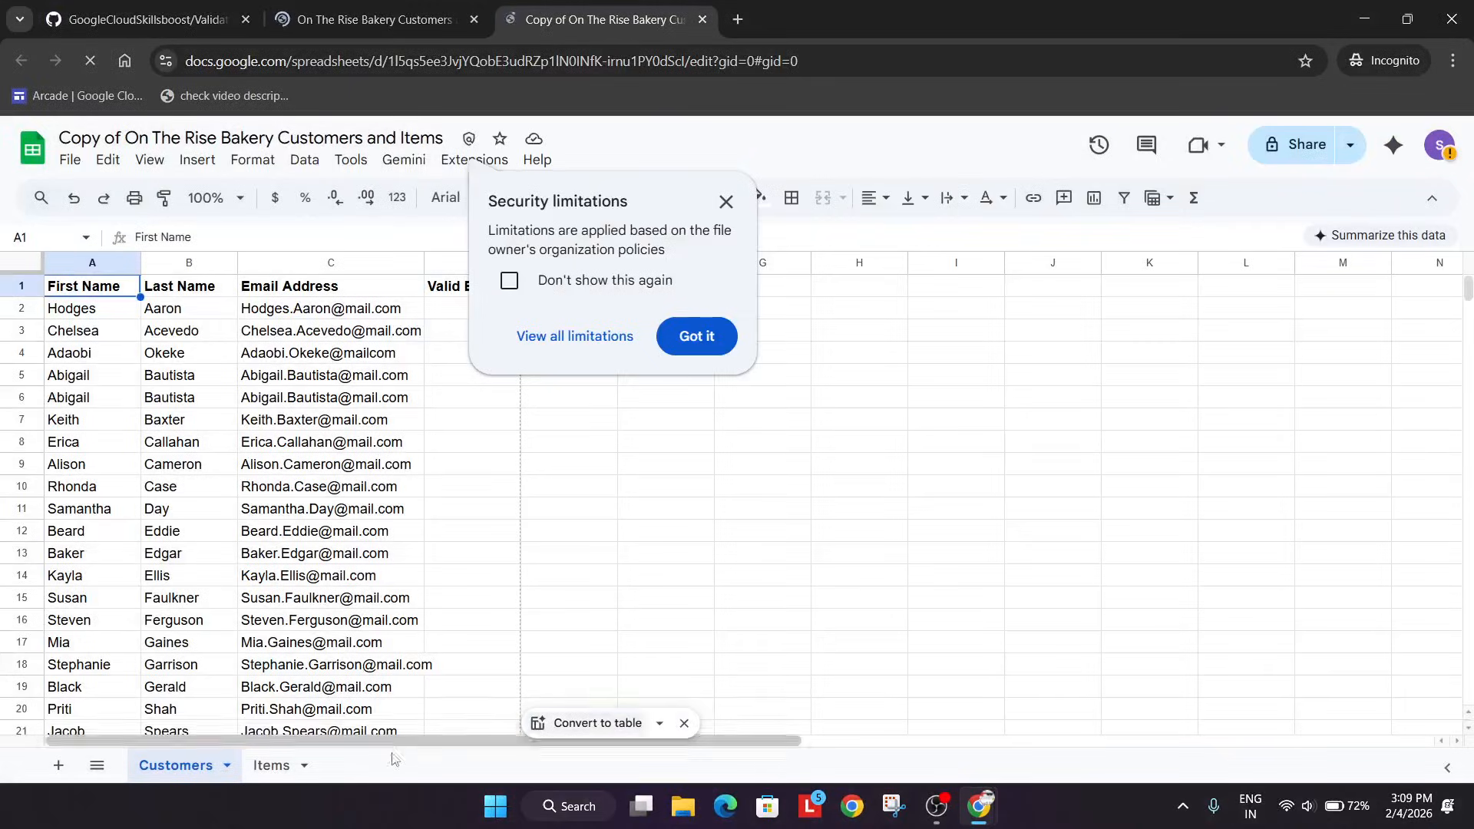
pyautogui.click(289, 770)
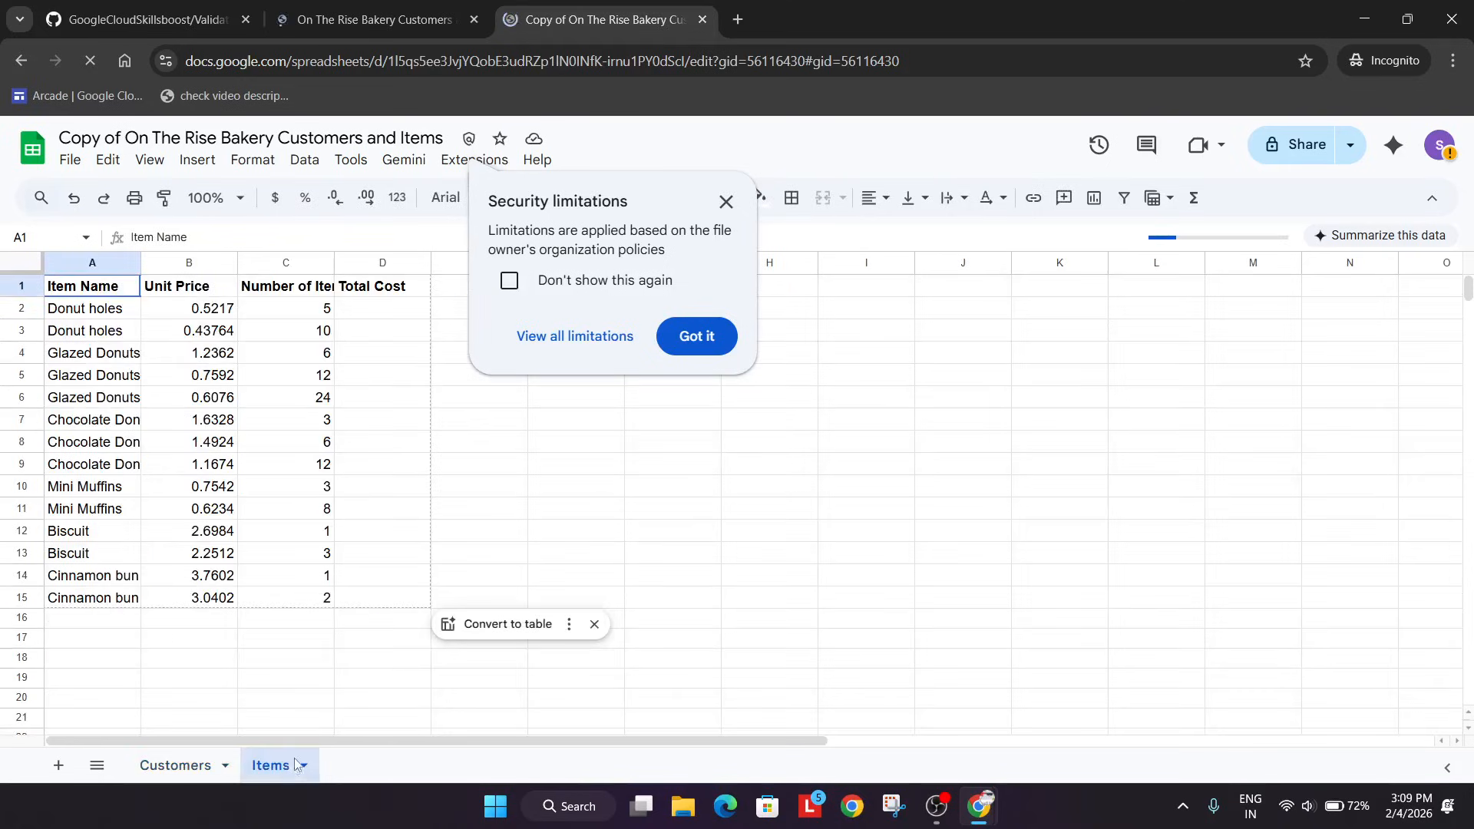
pyautogui.click(726, 201)
# Freeze the first row of the Items sheet, as the lab instructions ask.
pyautogui.hotkey('alt', 'Tab')
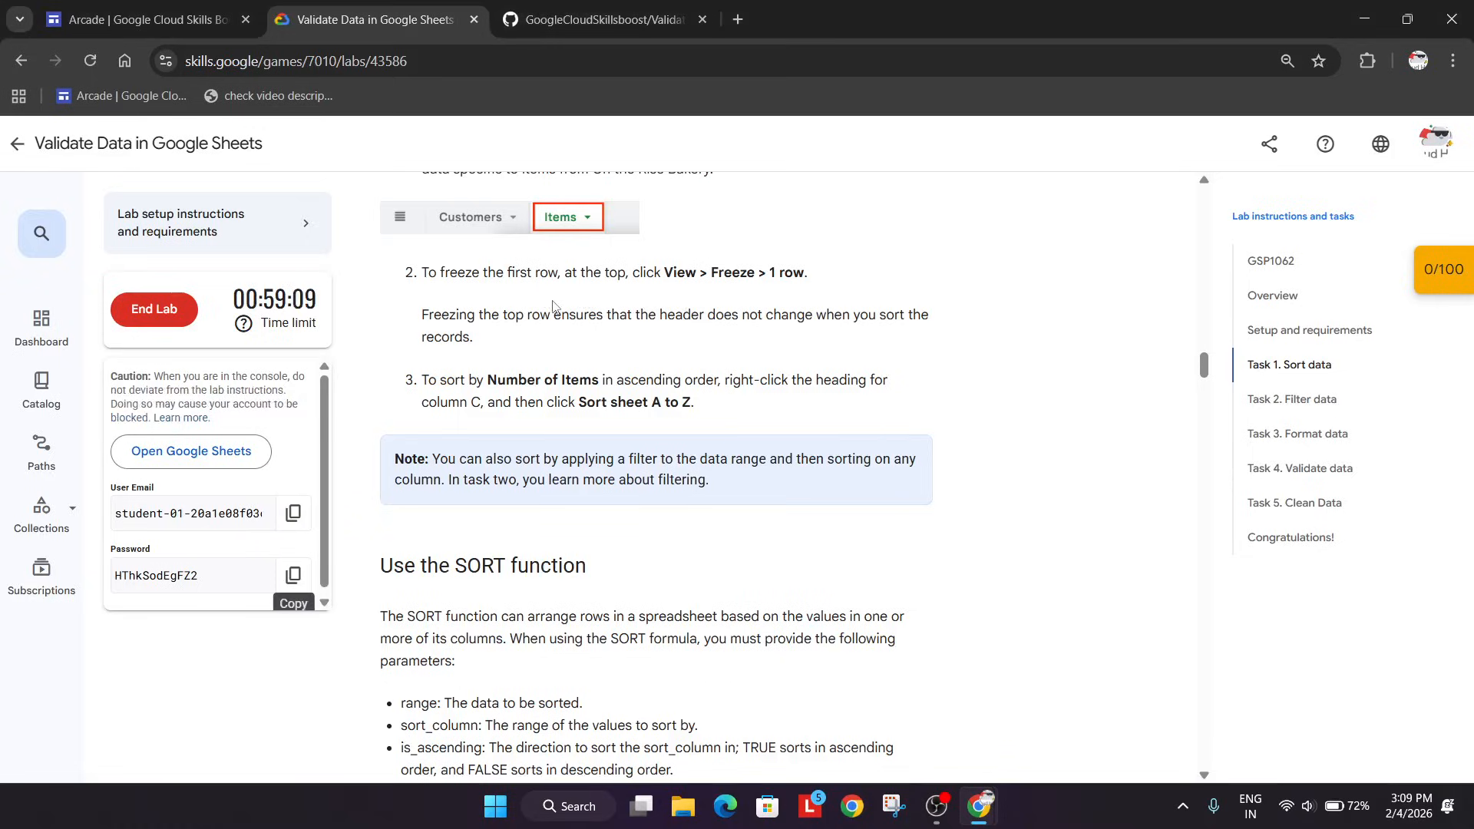
pyautogui.hotkey('alt', 'Tab')
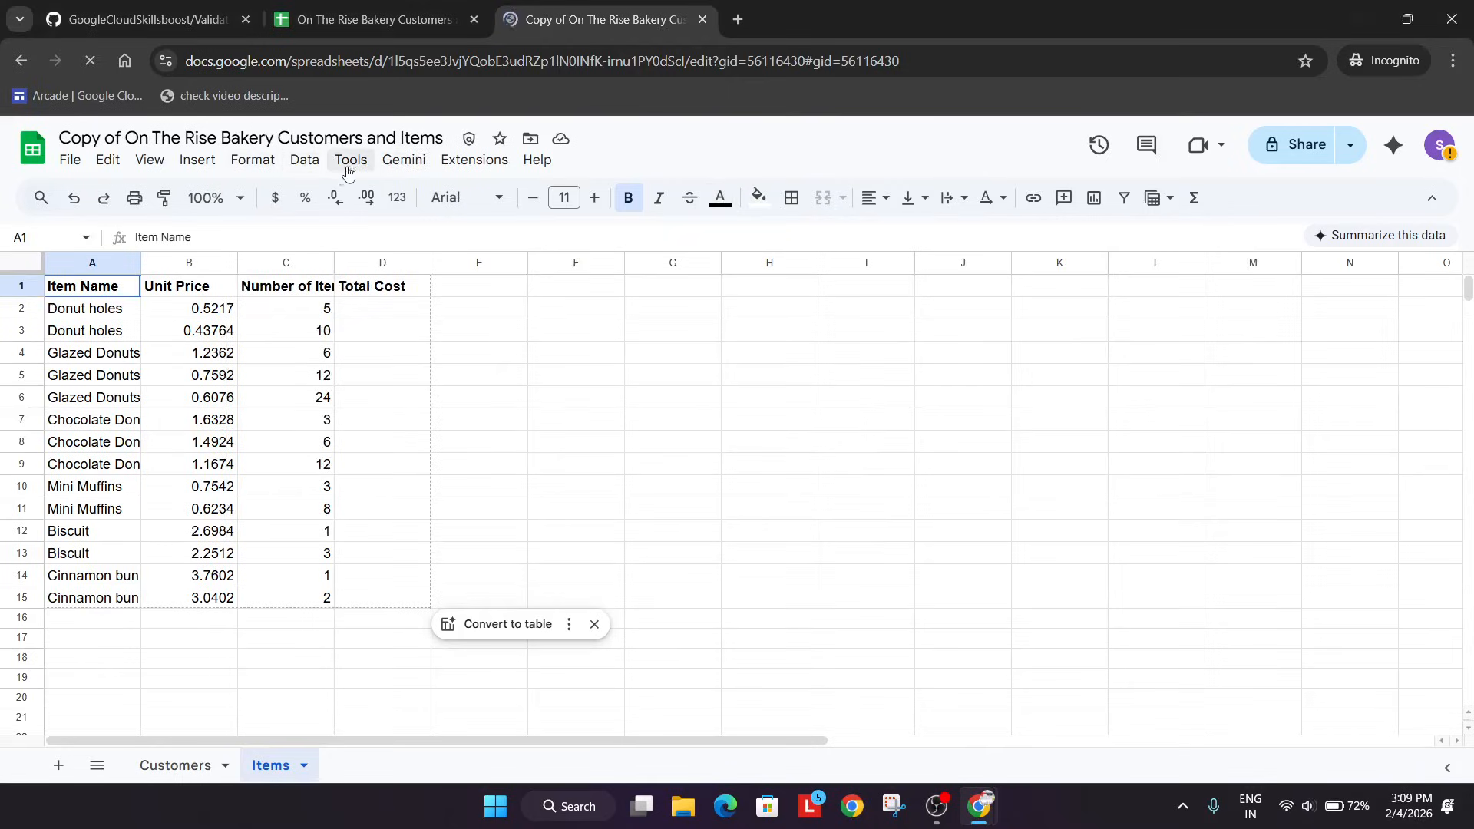
pyautogui.click(151, 160)
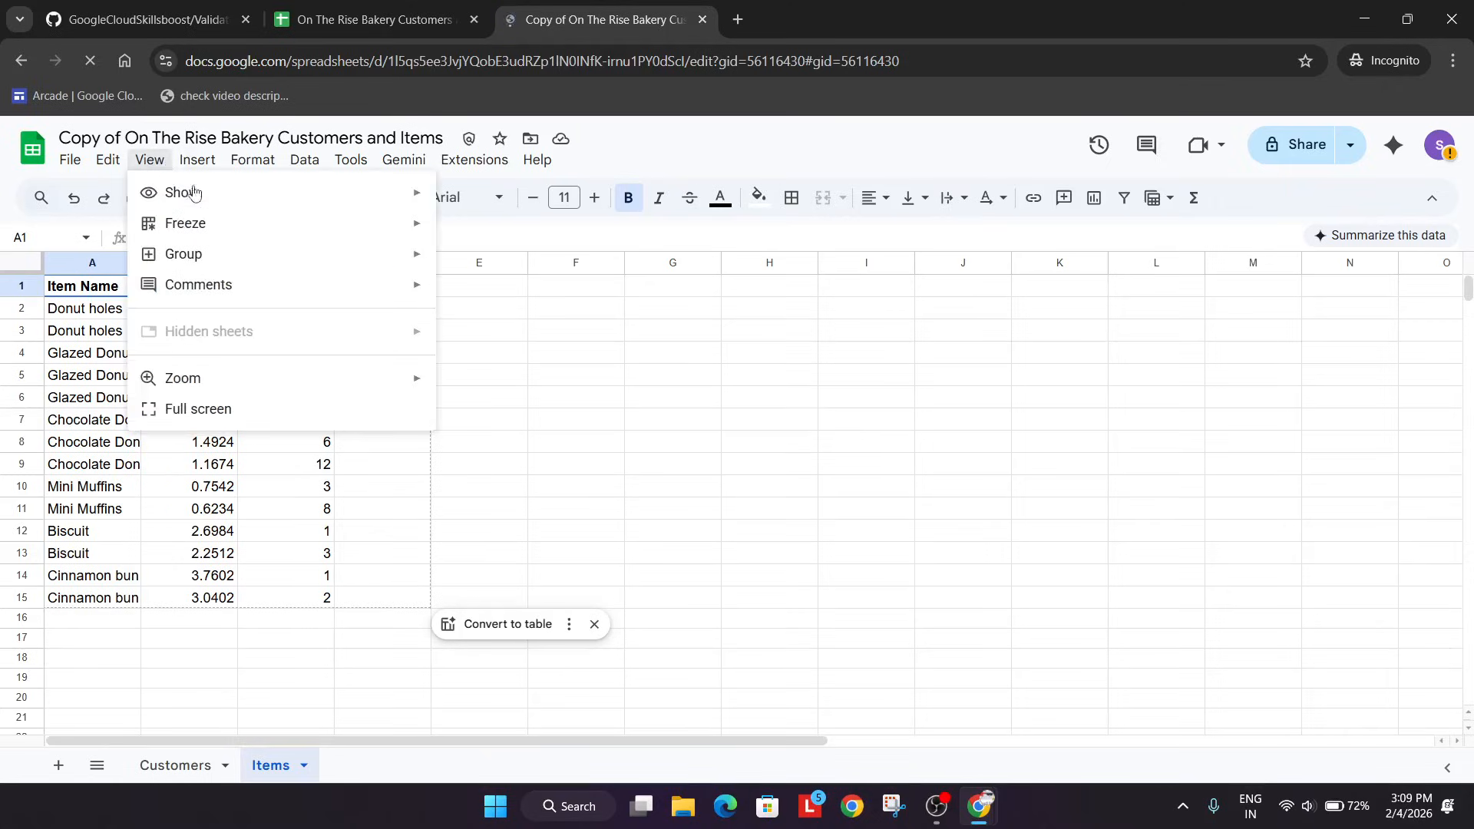
pyautogui.moveTo(203, 228)
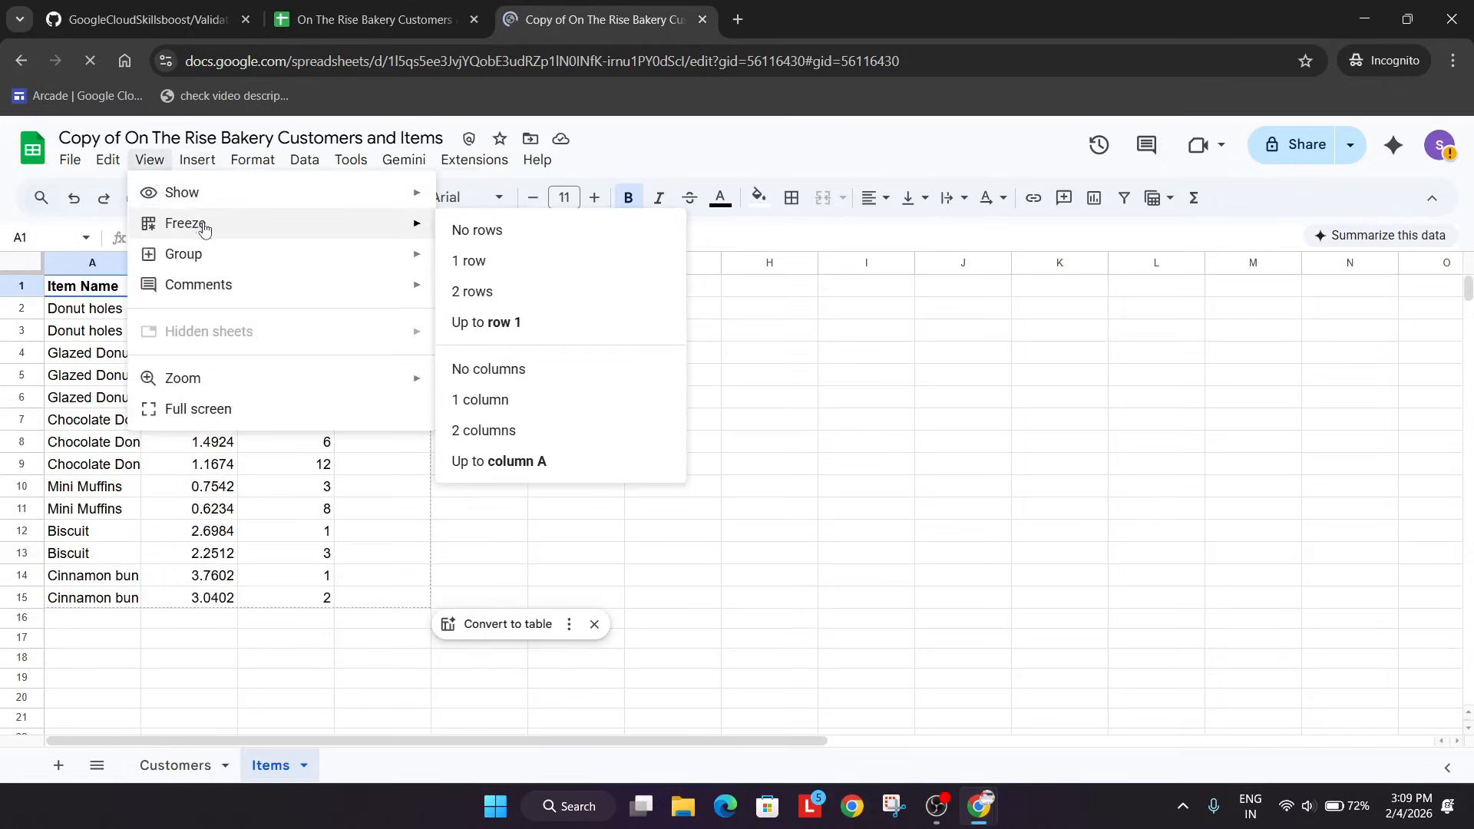
pyautogui.click(517, 265)
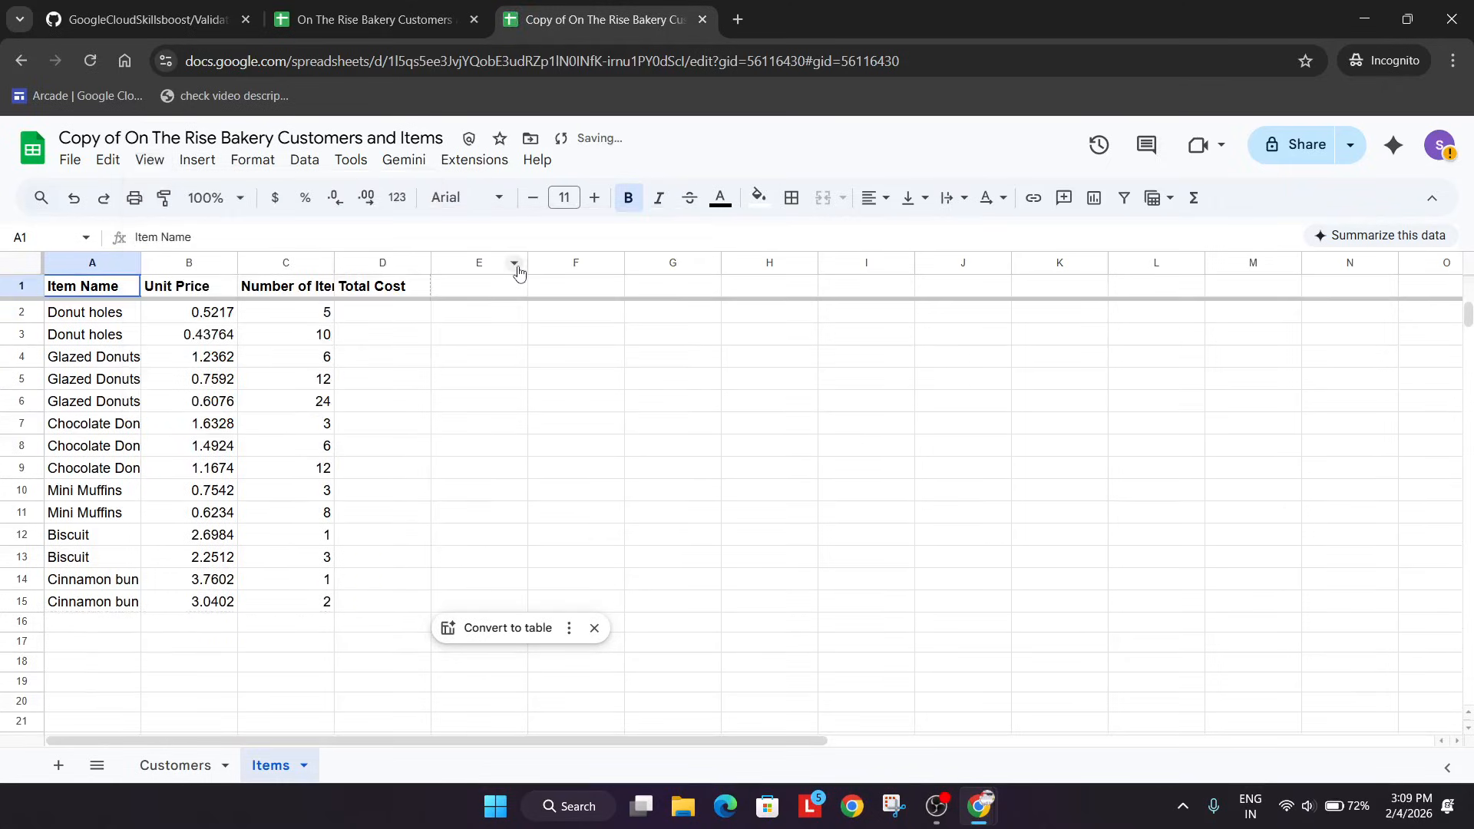
# Sort the range of column C, Number of Items, from A to Z in the Items sheet.
pyautogui.hotkey('alt', 'Tab')
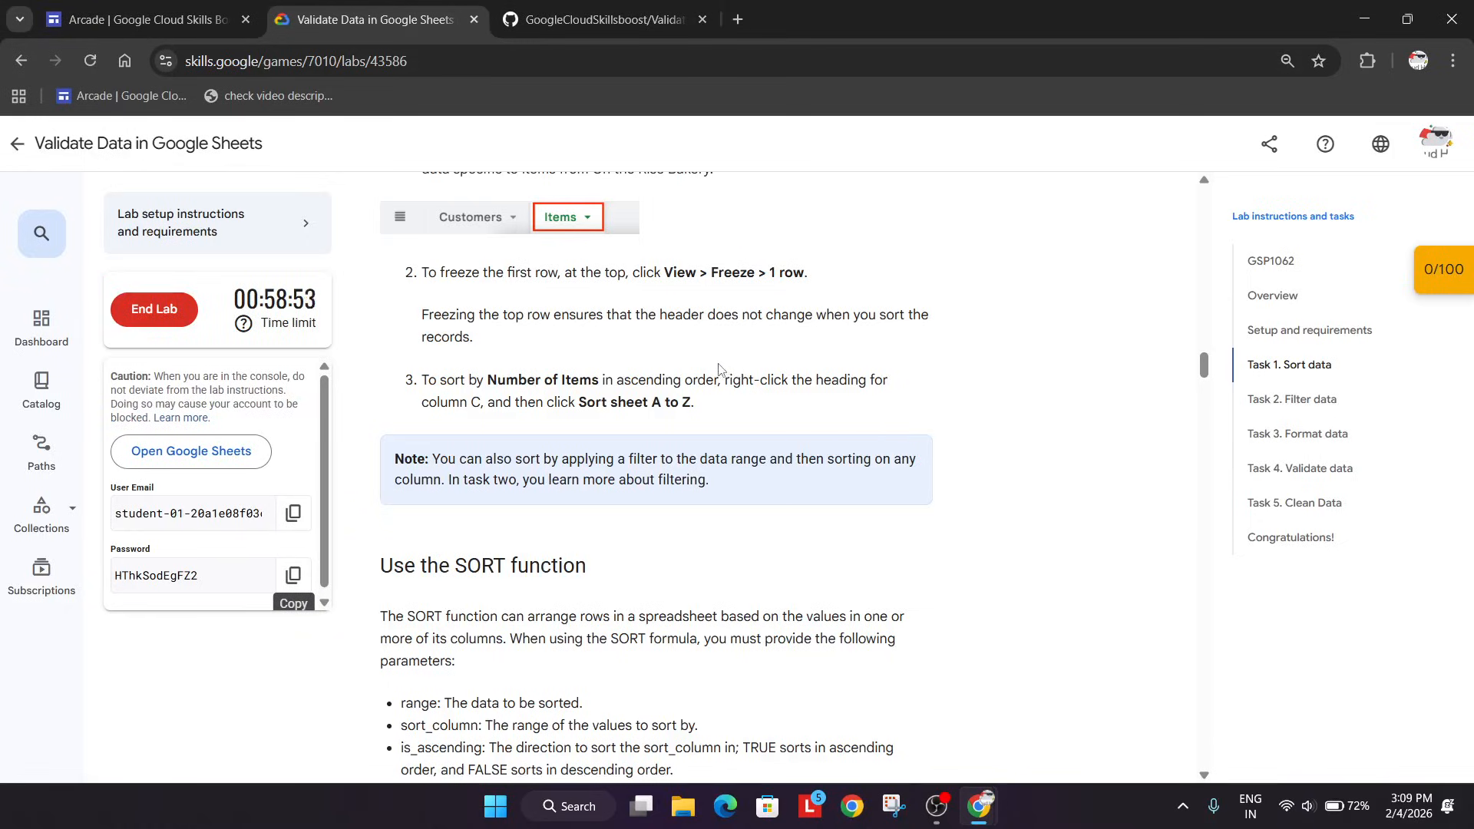
pyautogui.hotkey('alt', 'Tab')
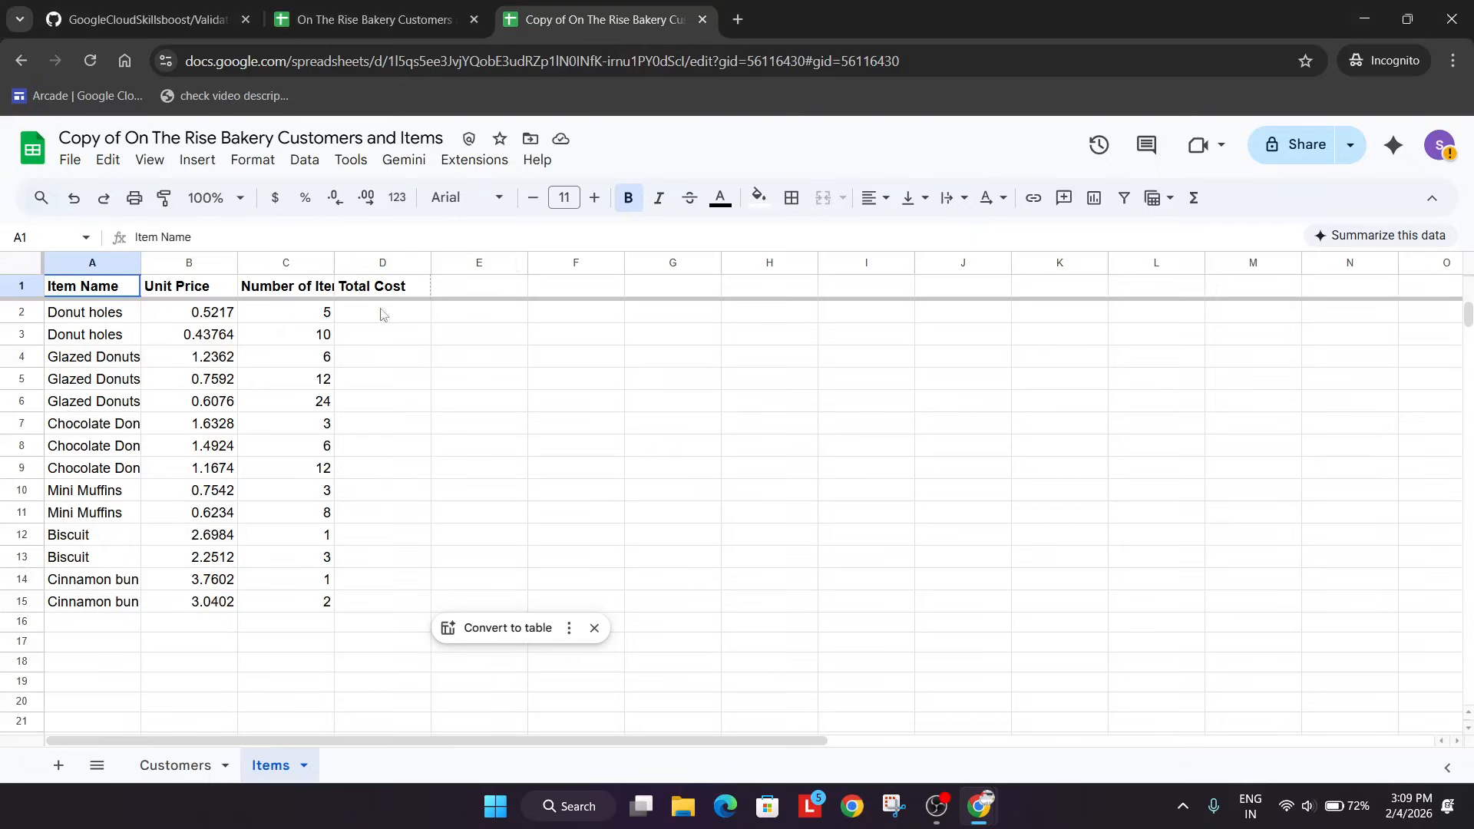
pyautogui.click(274, 263)
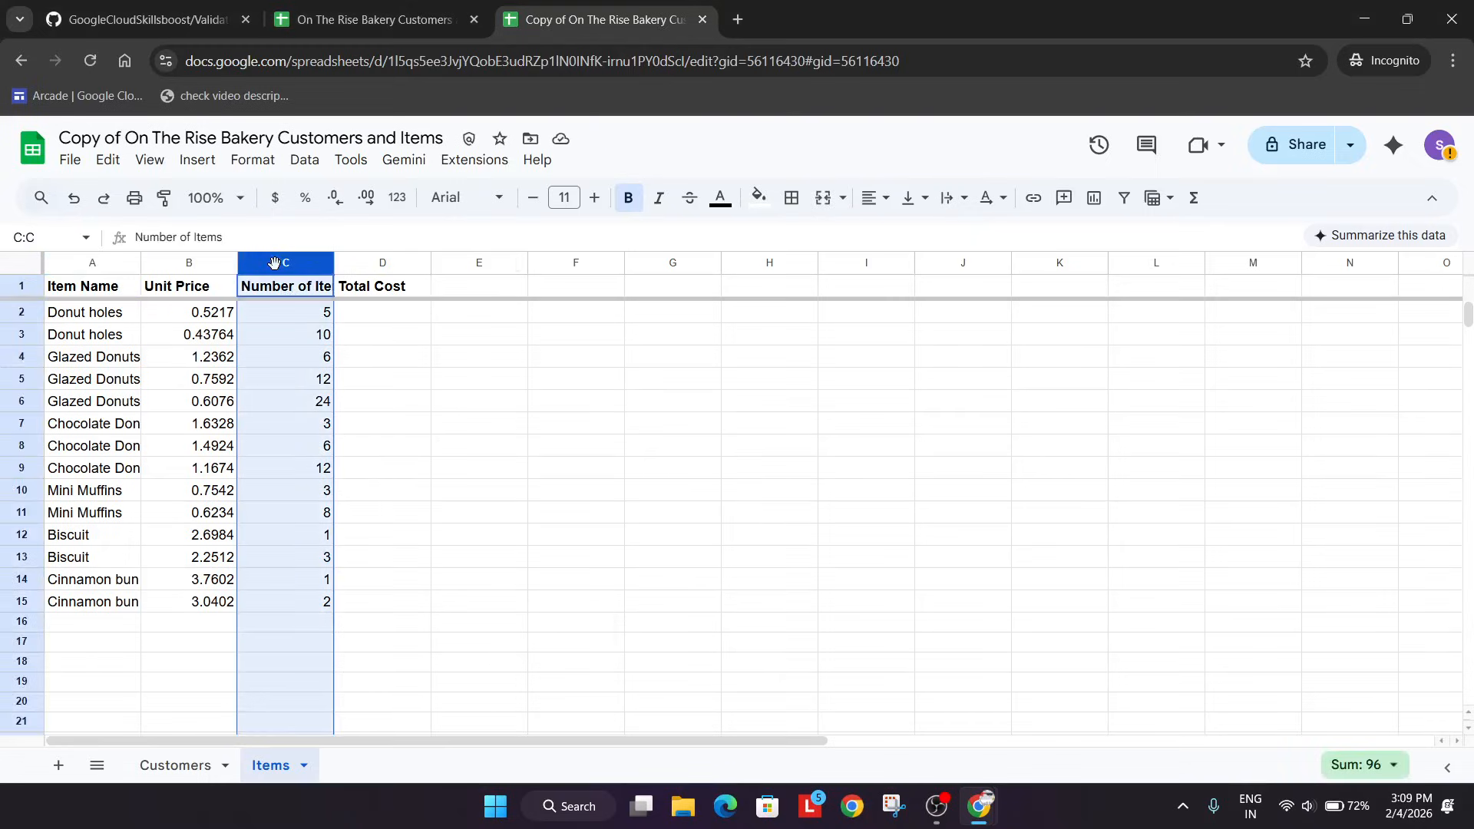
pyautogui.click(304, 160)
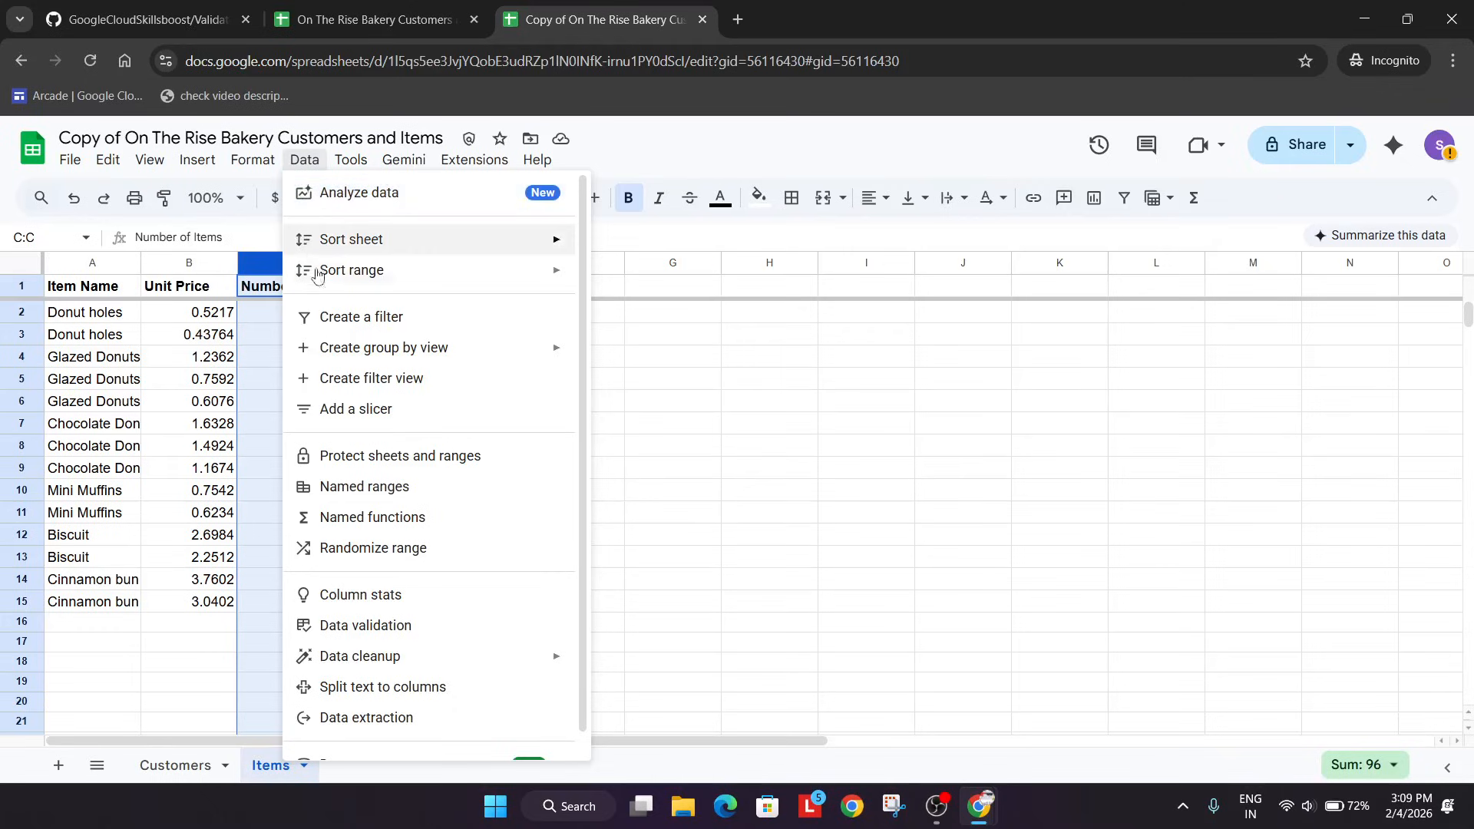
pyautogui.moveTo(474, 266)
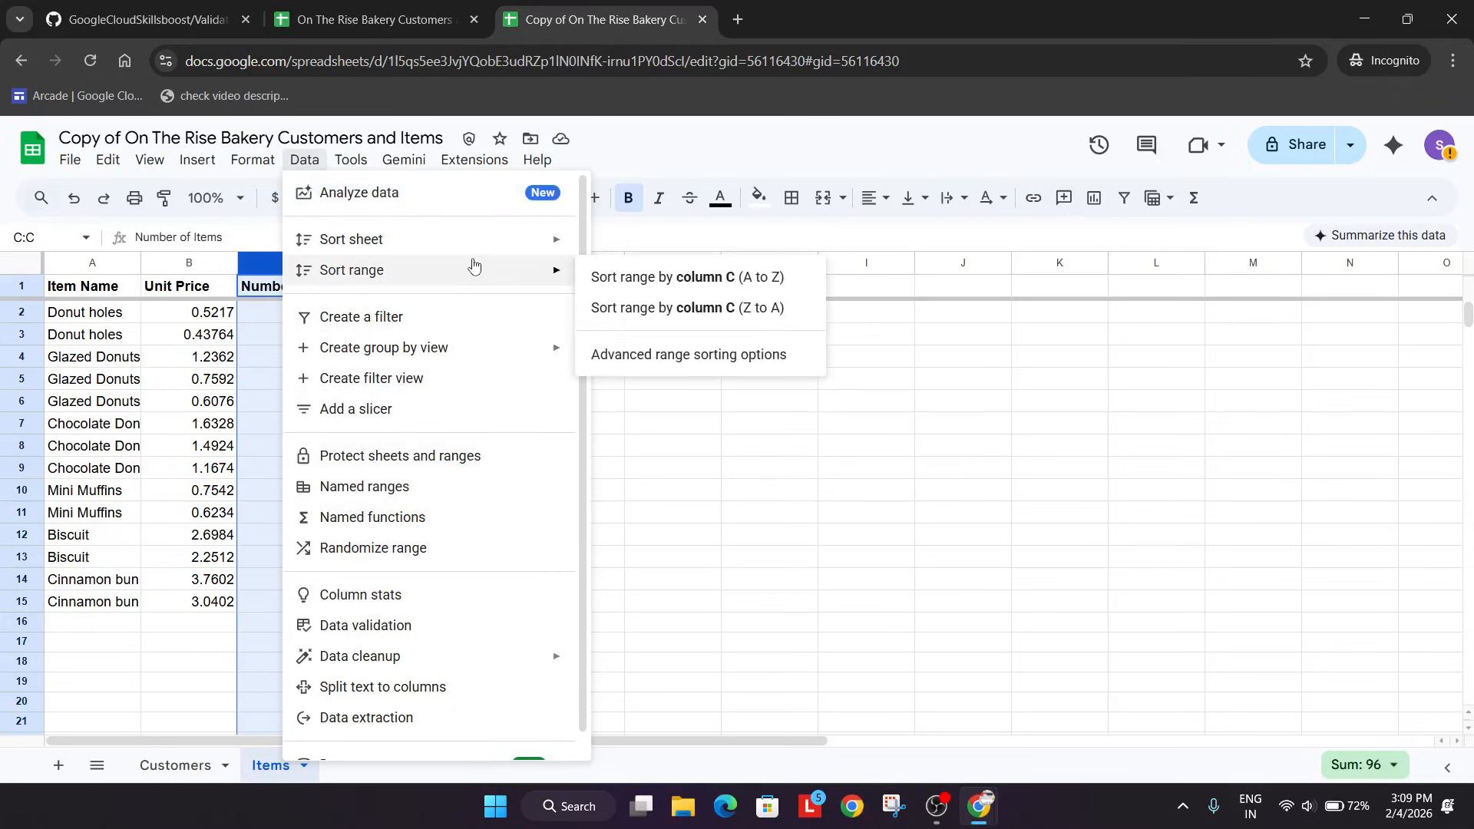
pyautogui.click(686, 283)
# Read the lab's SORT function instructions and add a new sheet to the spreadsheet copy.
pyautogui.hotkey('alt', 'Tab')
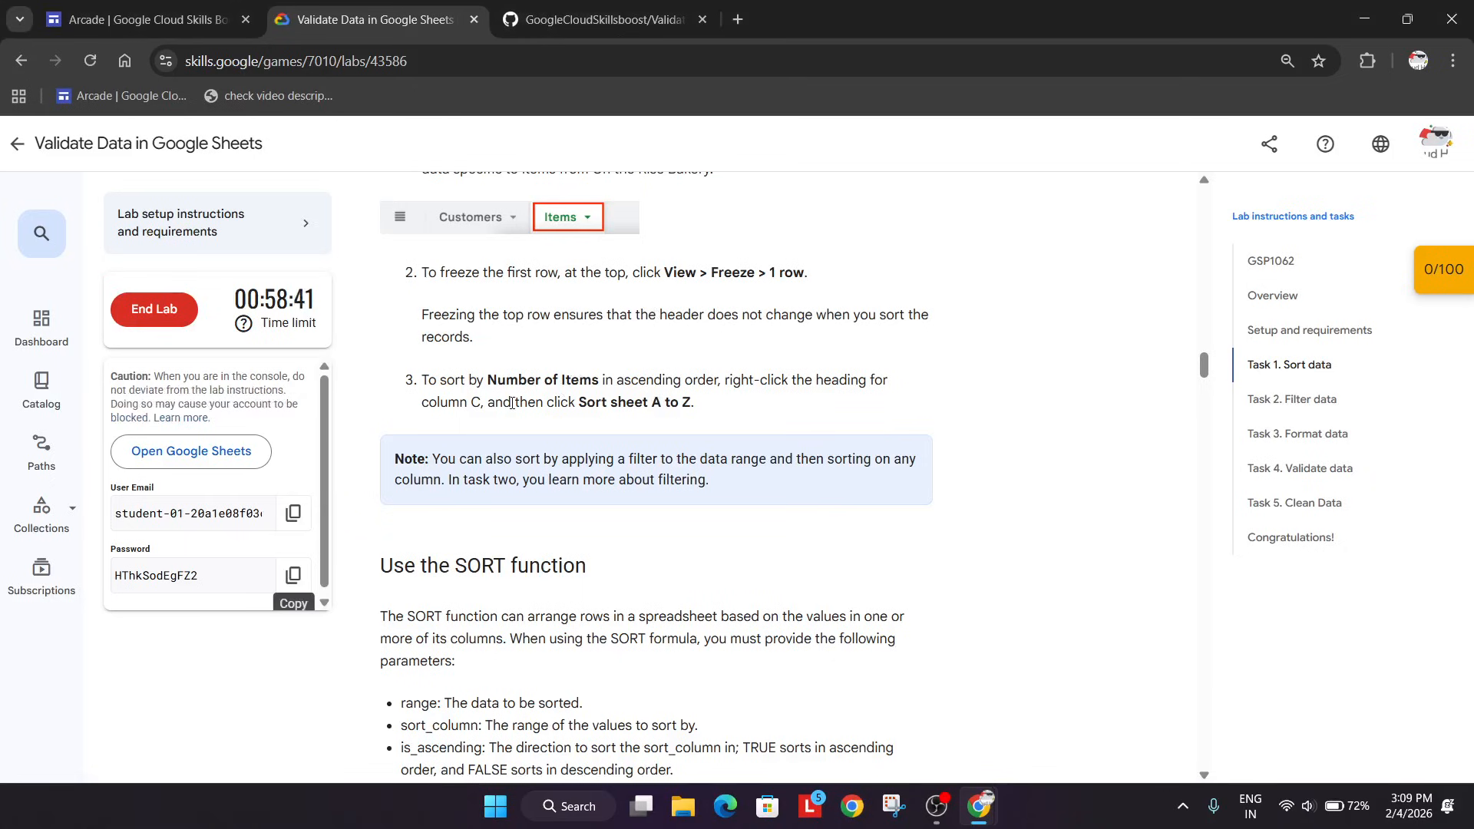
pyautogui.scroll(-6, 553, 403)
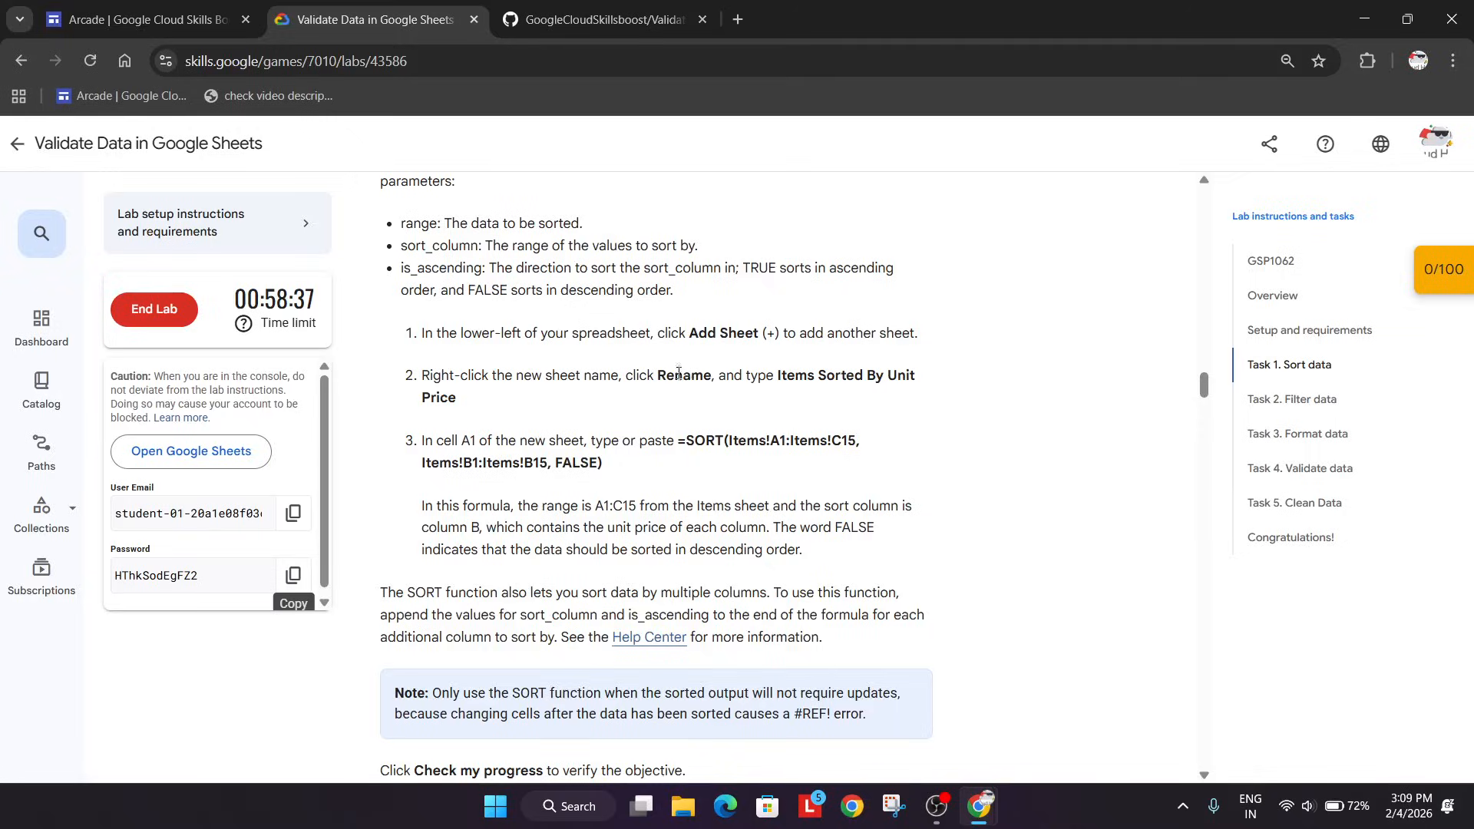
pyautogui.hotkey('alt', 'Tab')
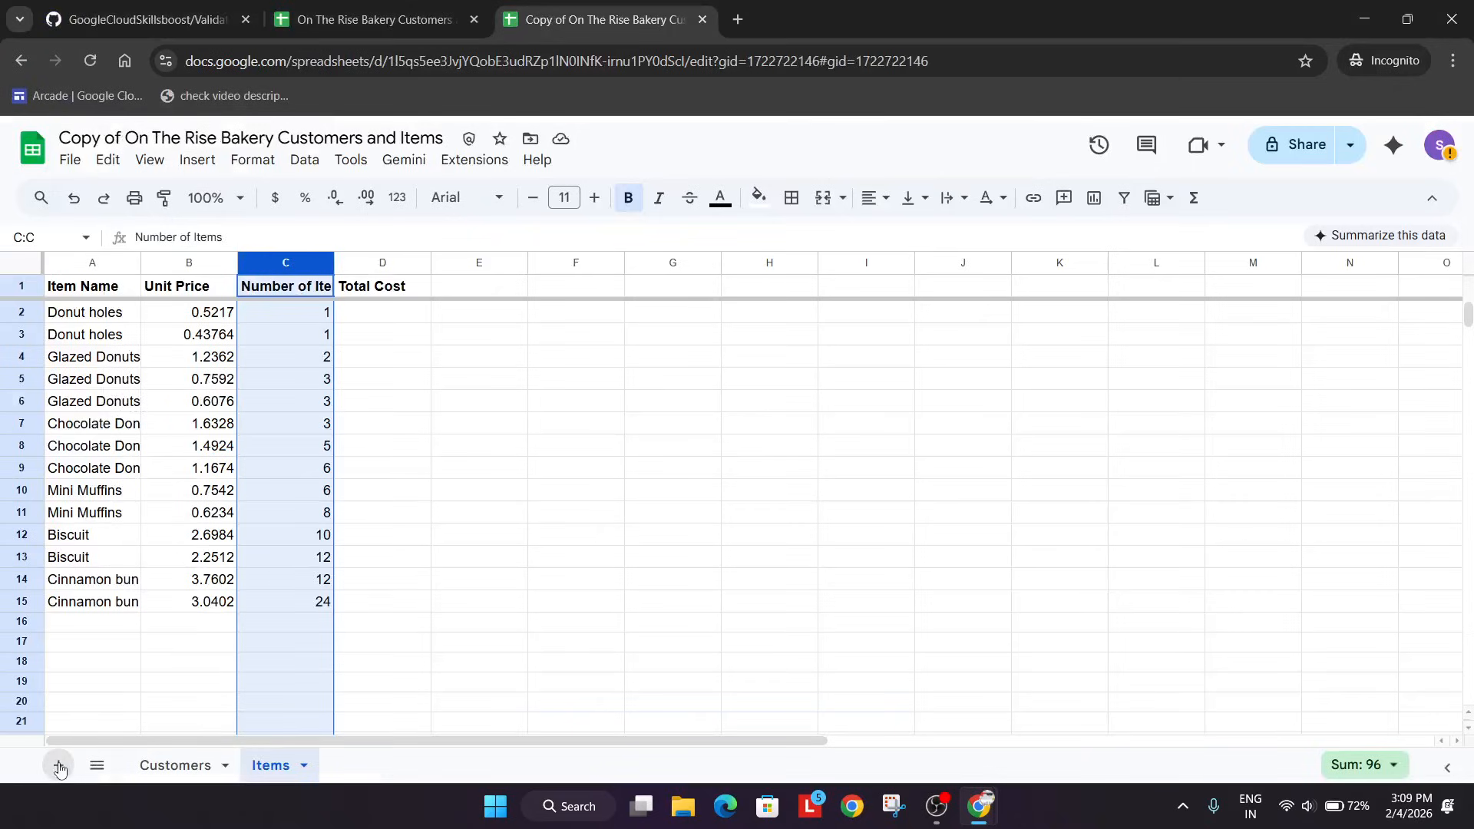
pyautogui.click(59, 765)
# Rename the new sheet as Items Sorted By Unit Price, copying the name from the lab instructions.
pyautogui.click(393, 766)
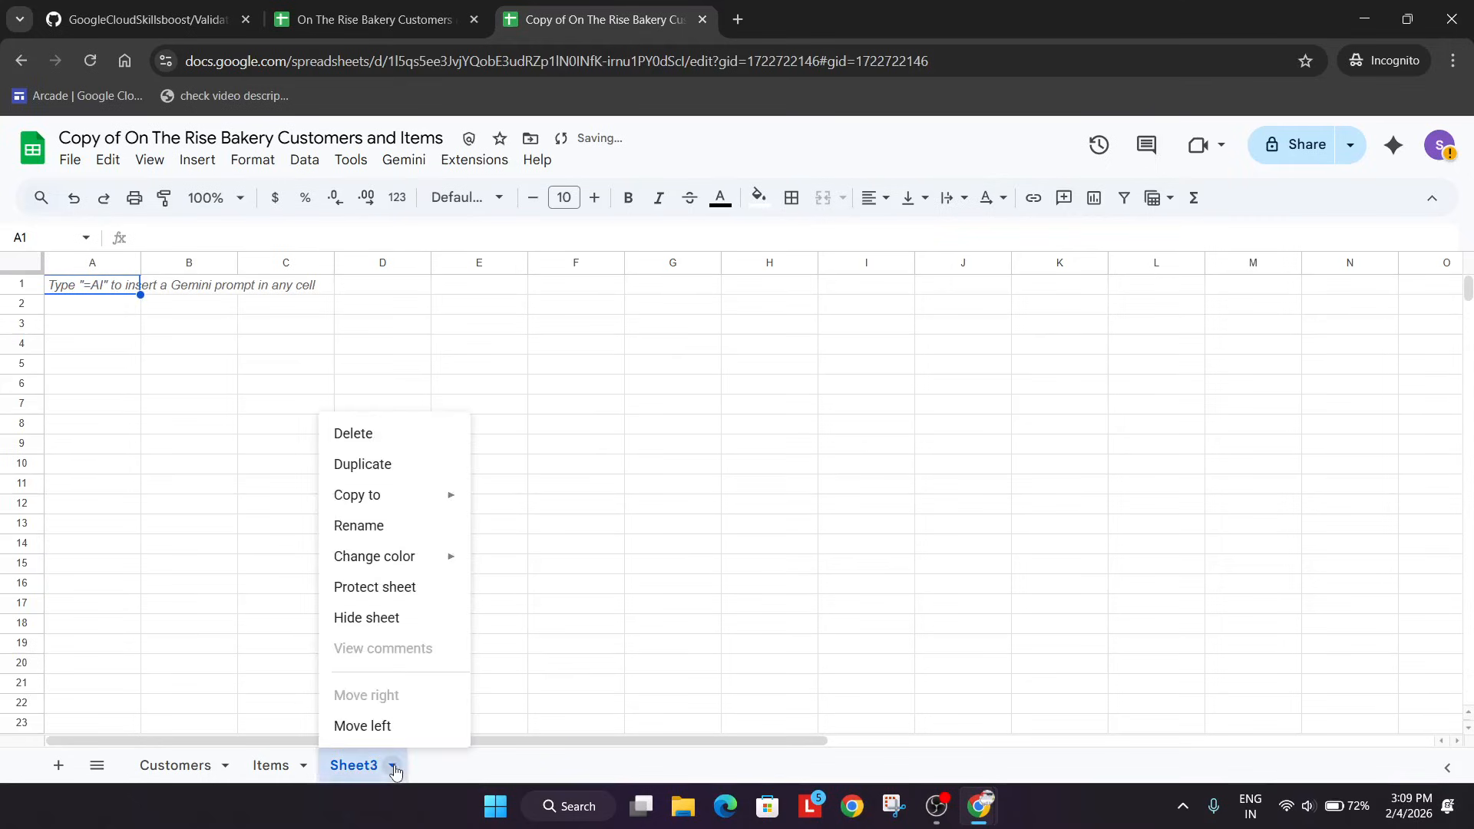
pyautogui.click(387, 525)
pyautogui.hotkey('alt', 'Tab')
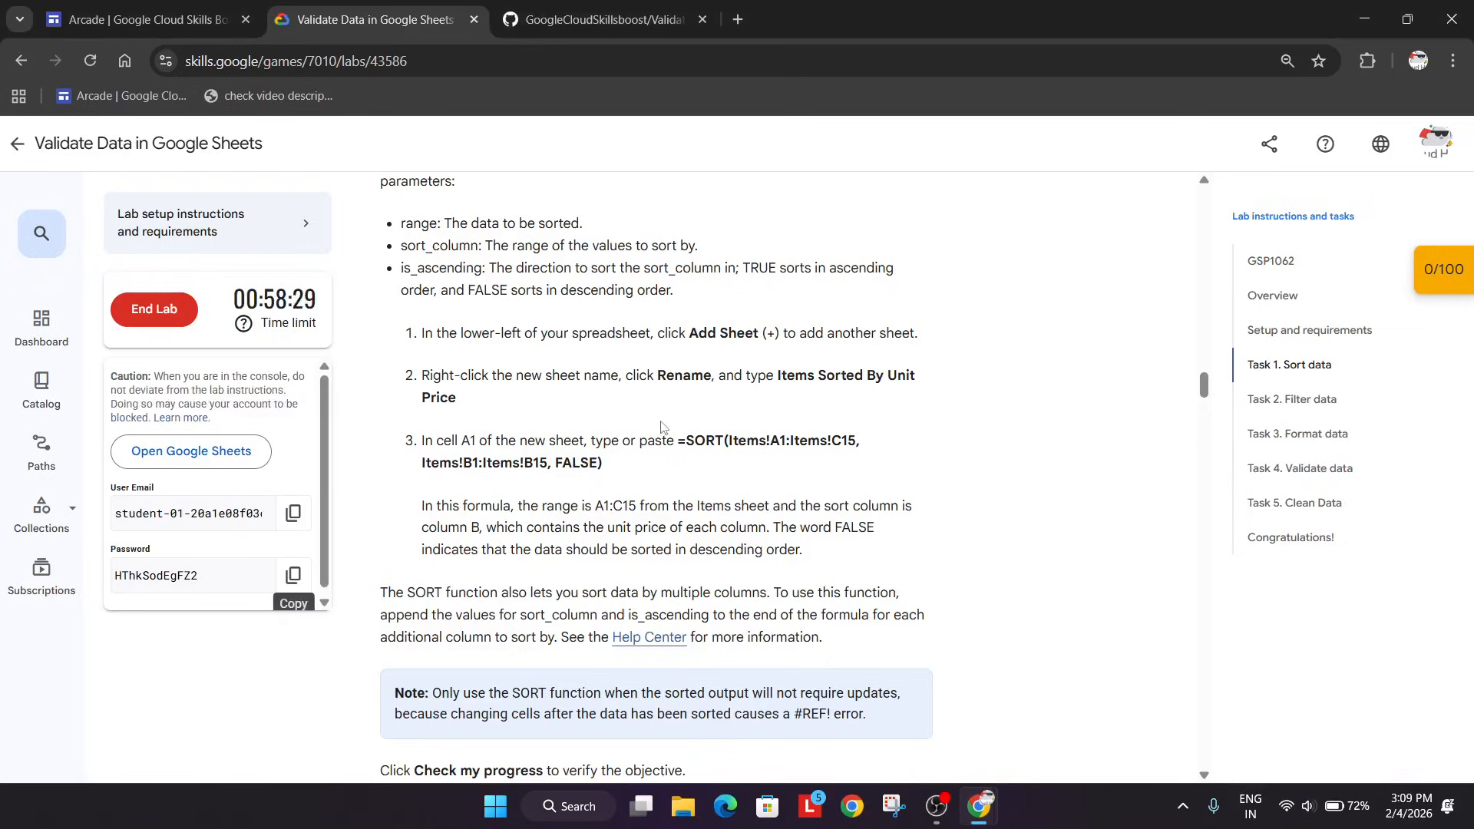
pyautogui.moveTo(778, 376); pyautogui.dragTo(761, 406)
pyautogui.hotkey('ctrl', 'c')
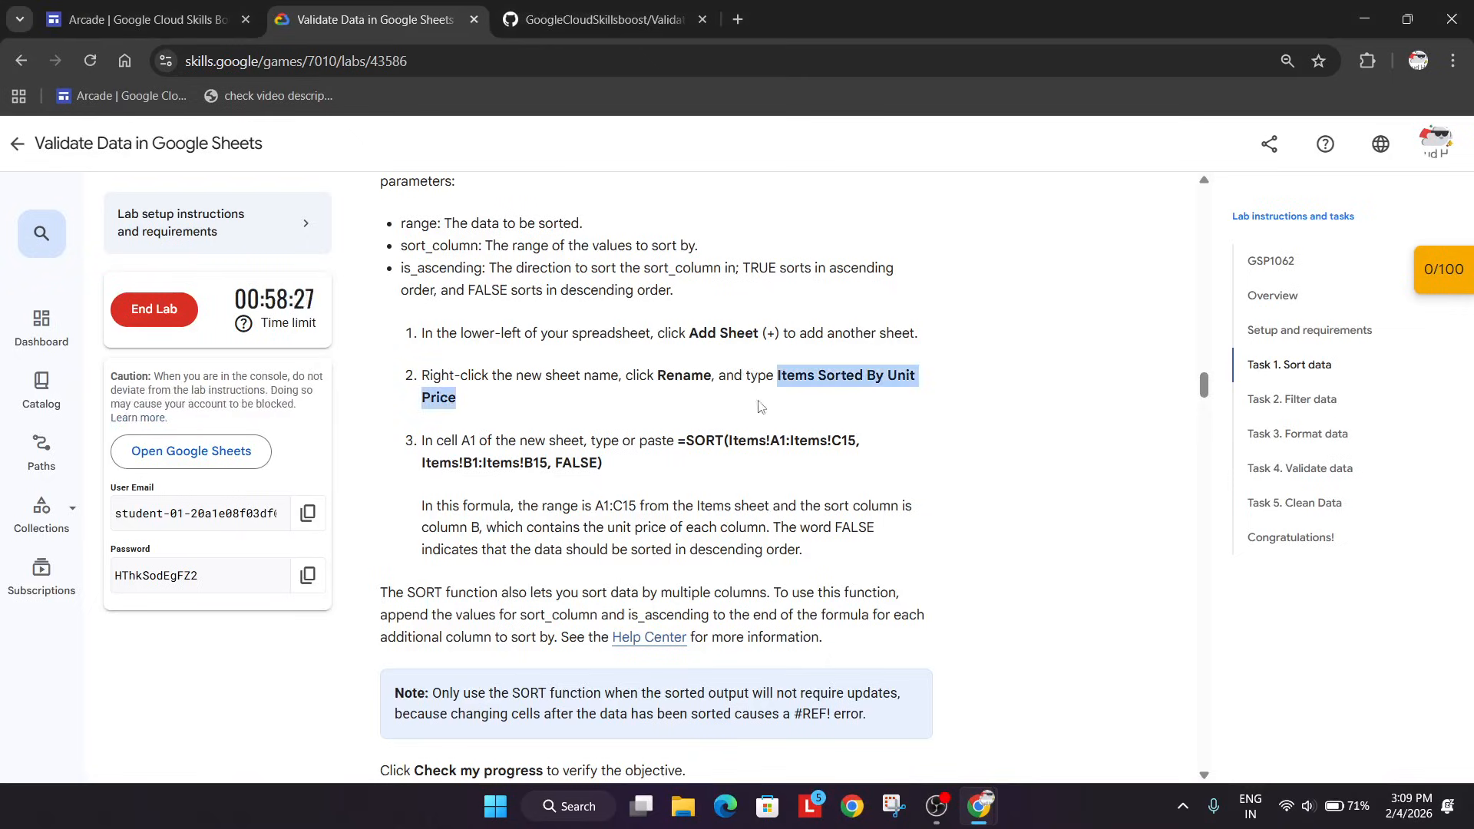
pyautogui.hotkey('alt', 'Tab')
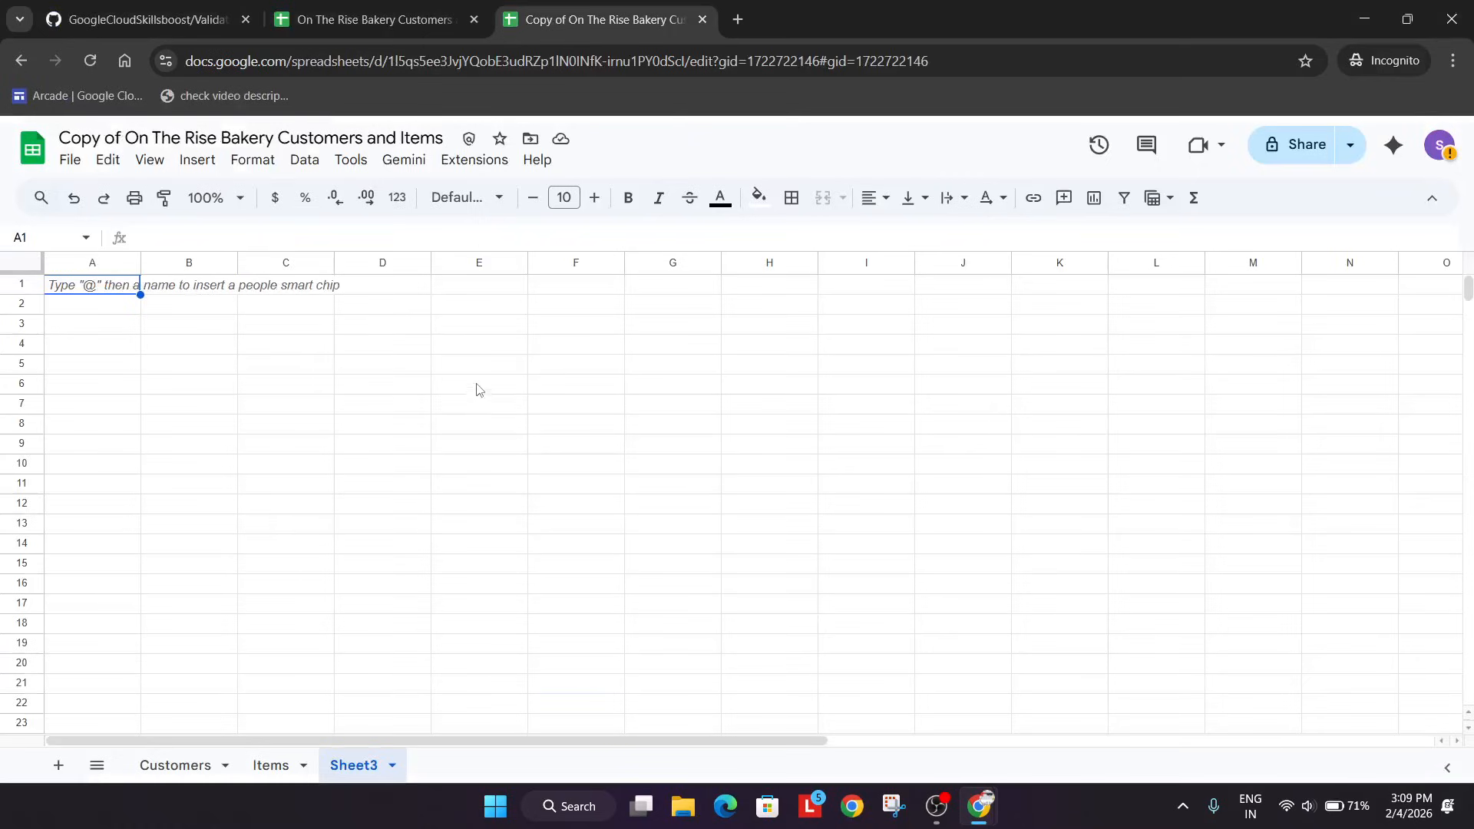
pyautogui.click(392, 765)
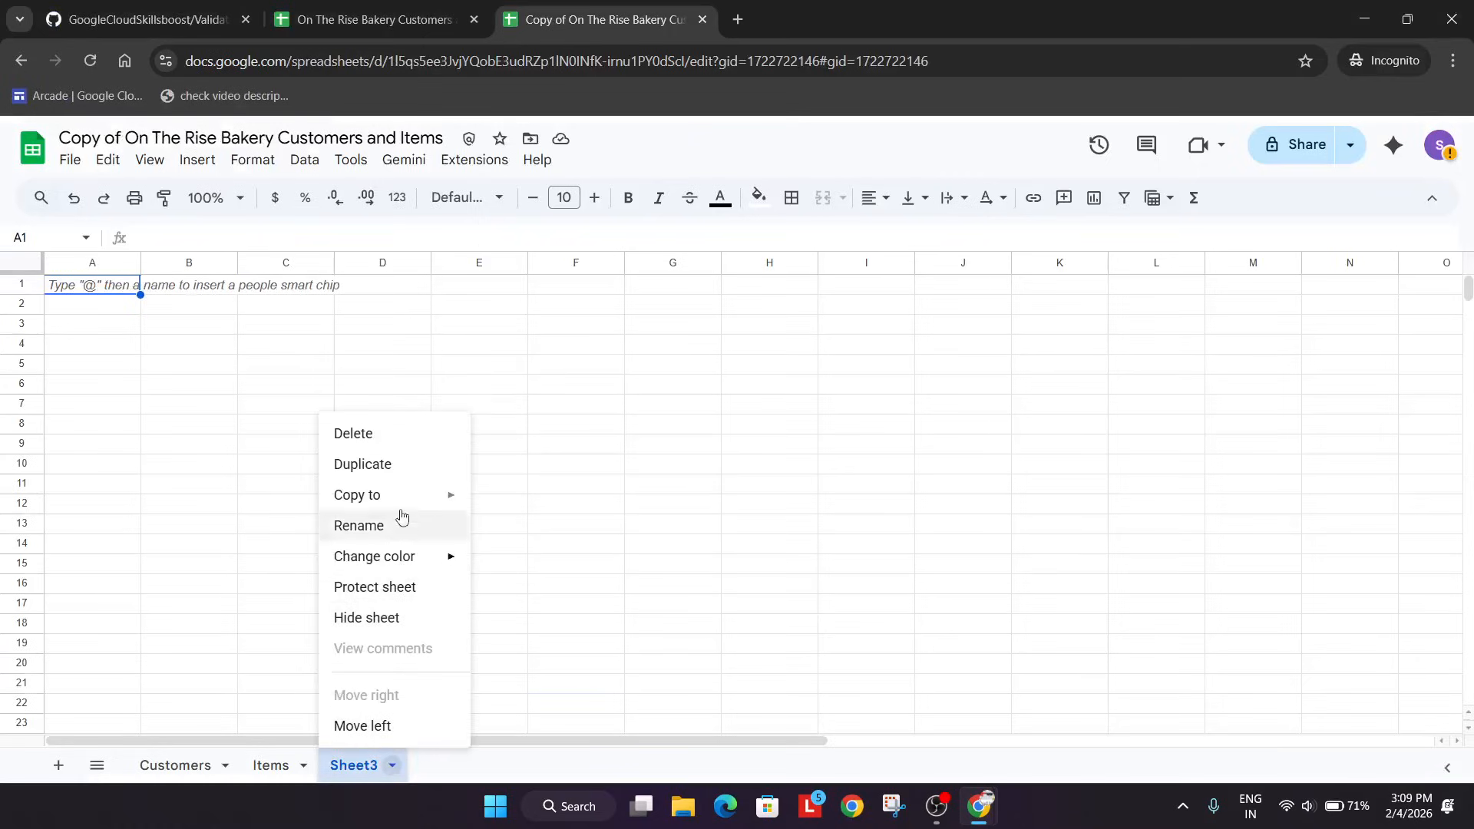
pyautogui.click(381, 525)
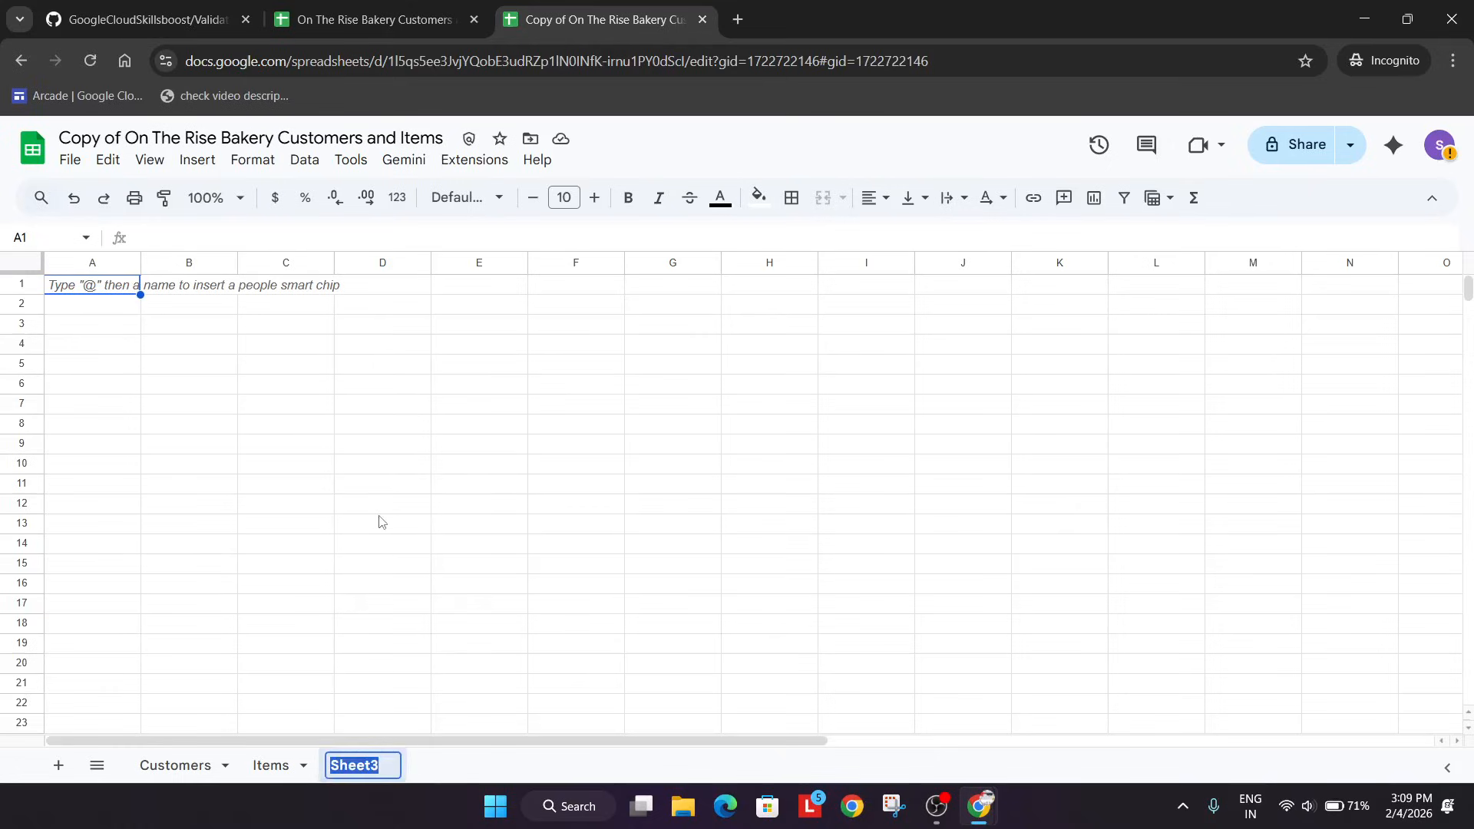
pyautogui.hotkey('ctrl', 'v')
pyautogui.click(494, 630)
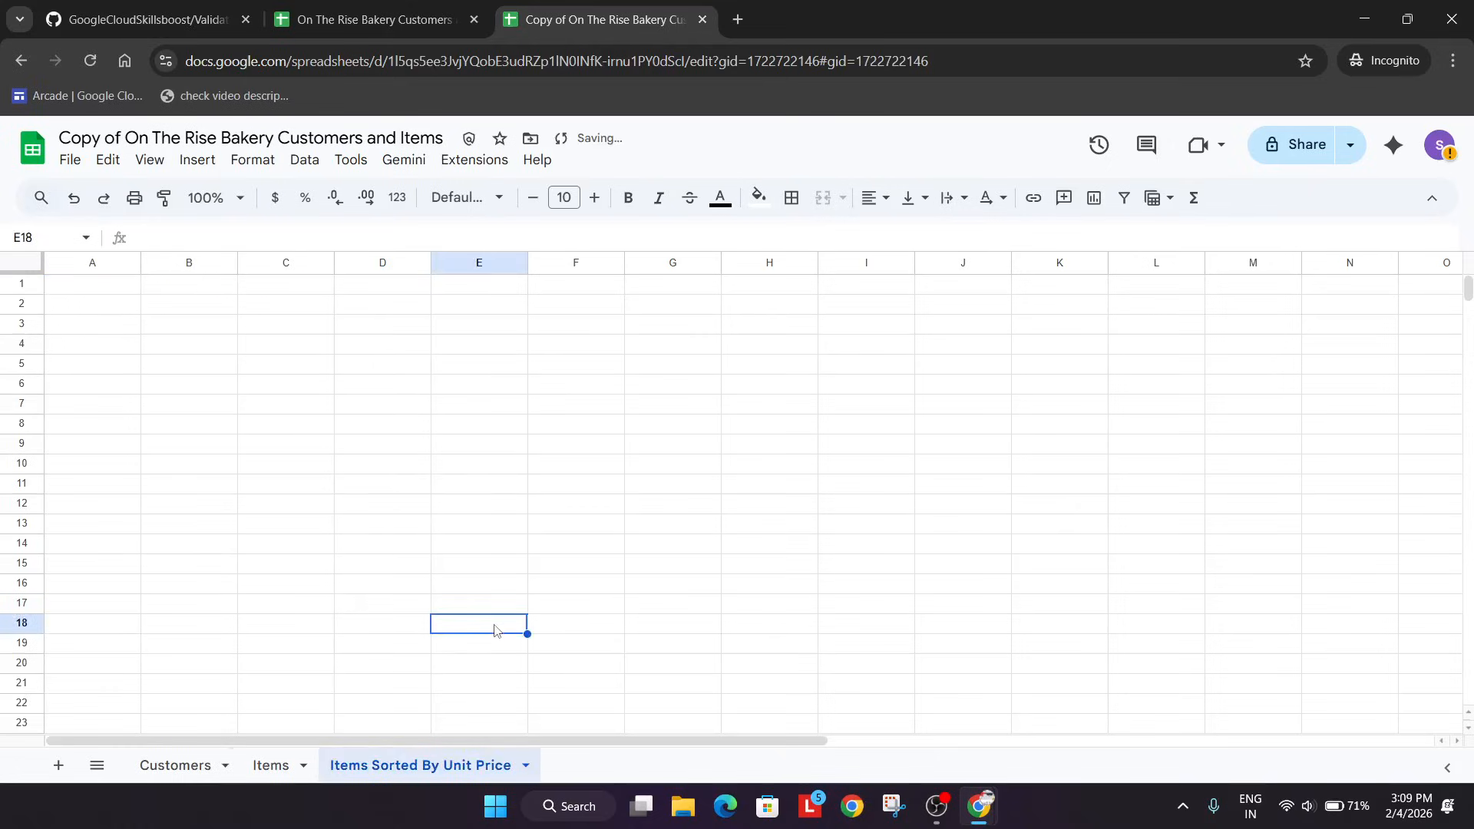
# Enter the lab's formula =SORT(Items!A1:Items!C15, Items!B1:Items!B15, FALSE) in cell A1 of the Items Sorted By Unit Price sheet.
pyautogui.hotkey('alt', 'Tab')
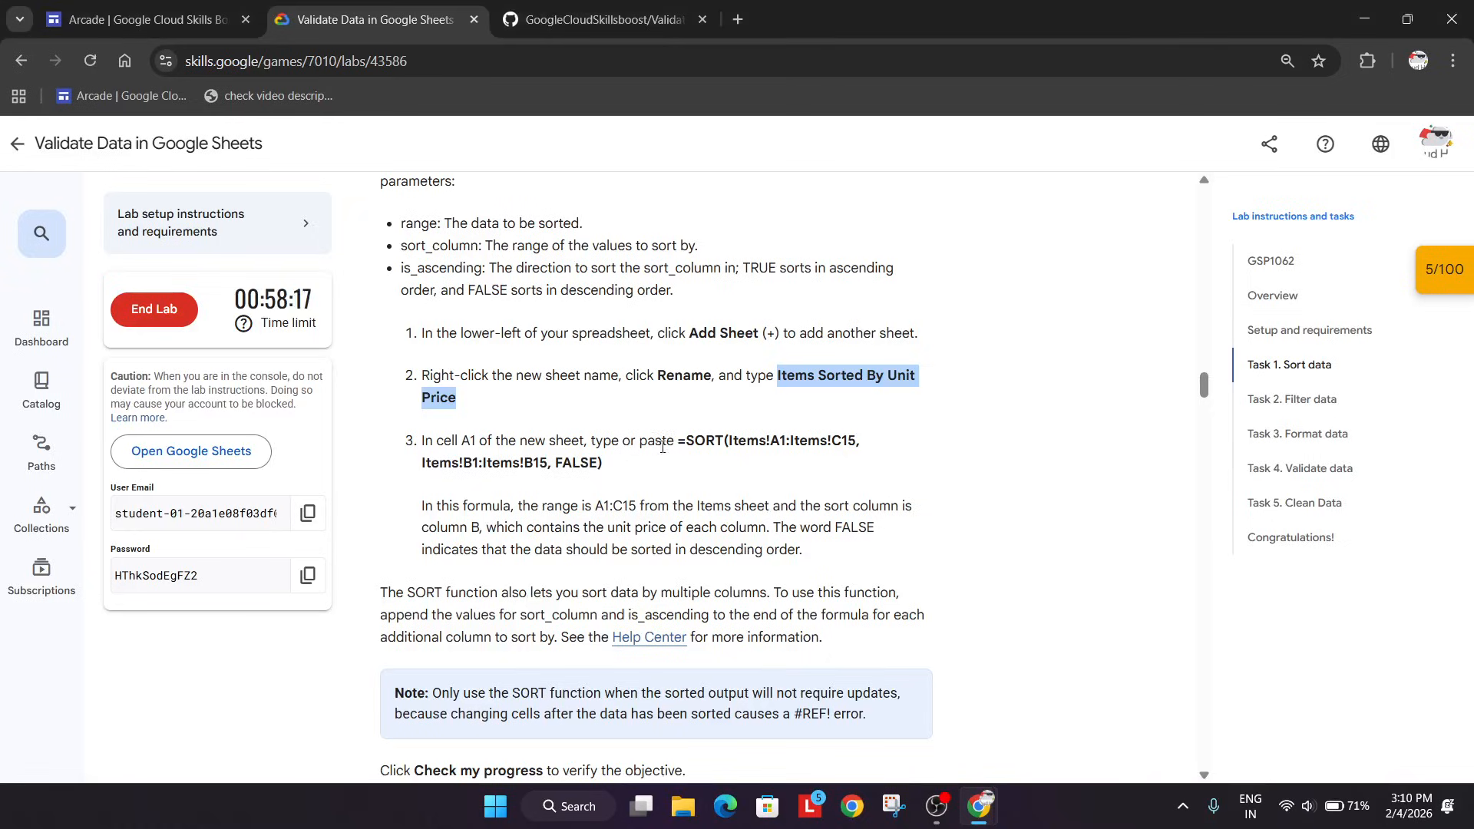
pyautogui.moveTo(679, 441); pyautogui.dragTo(710, 471)
pyautogui.hotkey('ctrl', 'c')
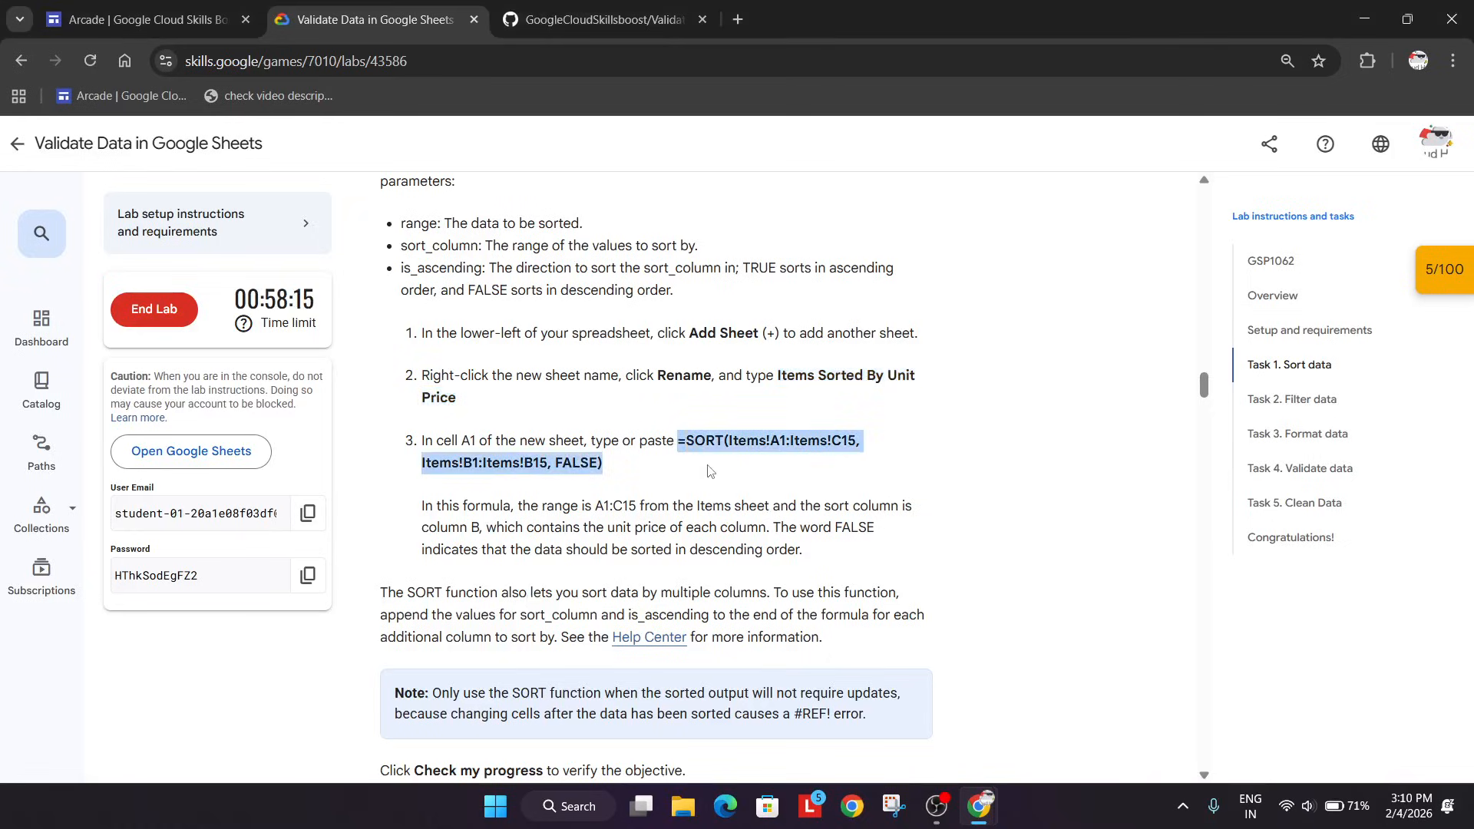
pyautogui.hotkey('alt', 'Tab')
pyautogui.click(77, 286)
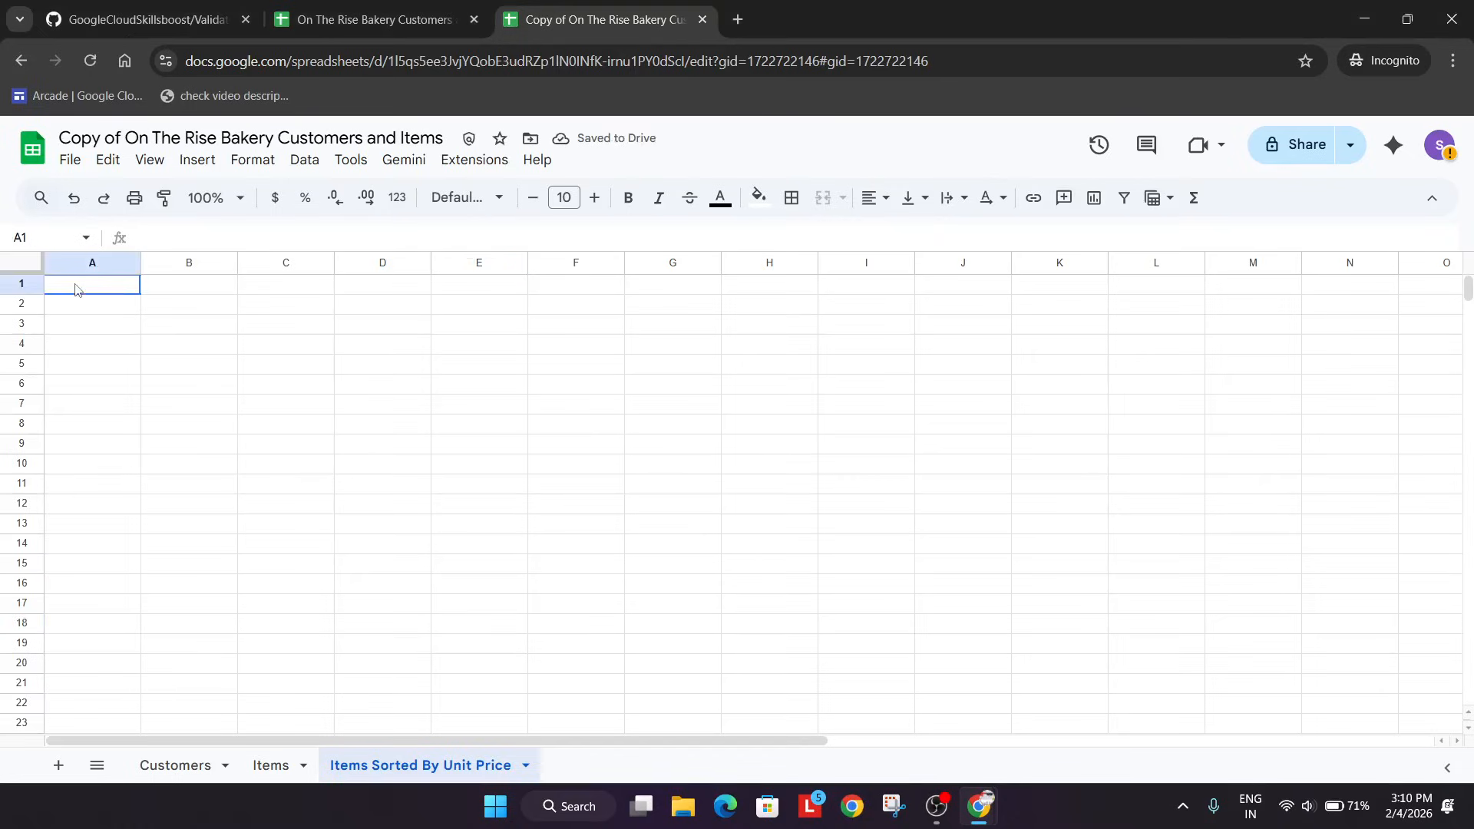
pyautogui.doubleClick(76, 285)
pyautogui.hotkey('ctrl', 'v')
pyautogui.press('Return')
pyautogui.click(128, 387)
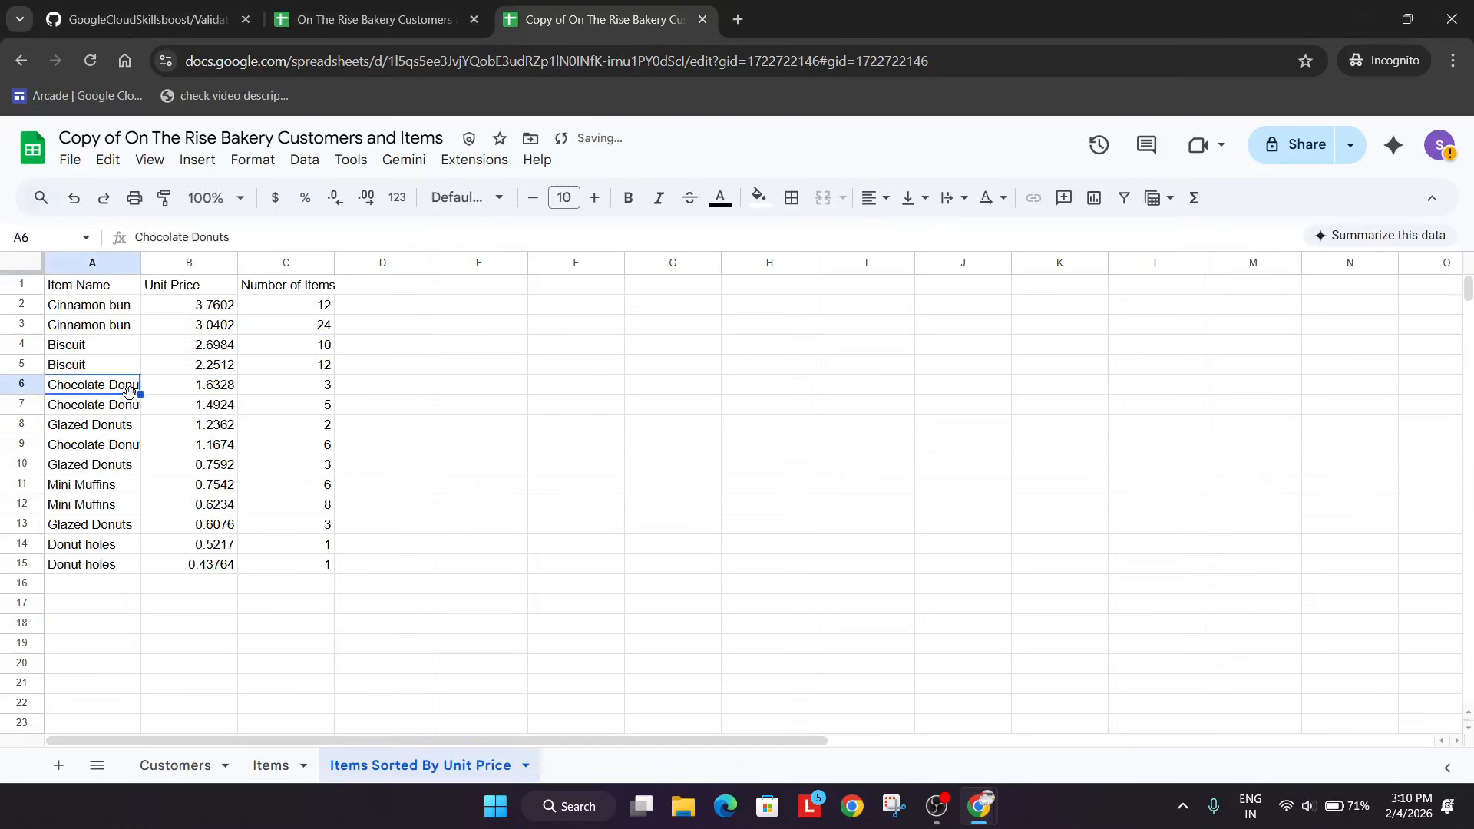
# Return to the lab page and run the progress check for the Sort data objective.
pyautogui.hotkey('alt', 'Tab')
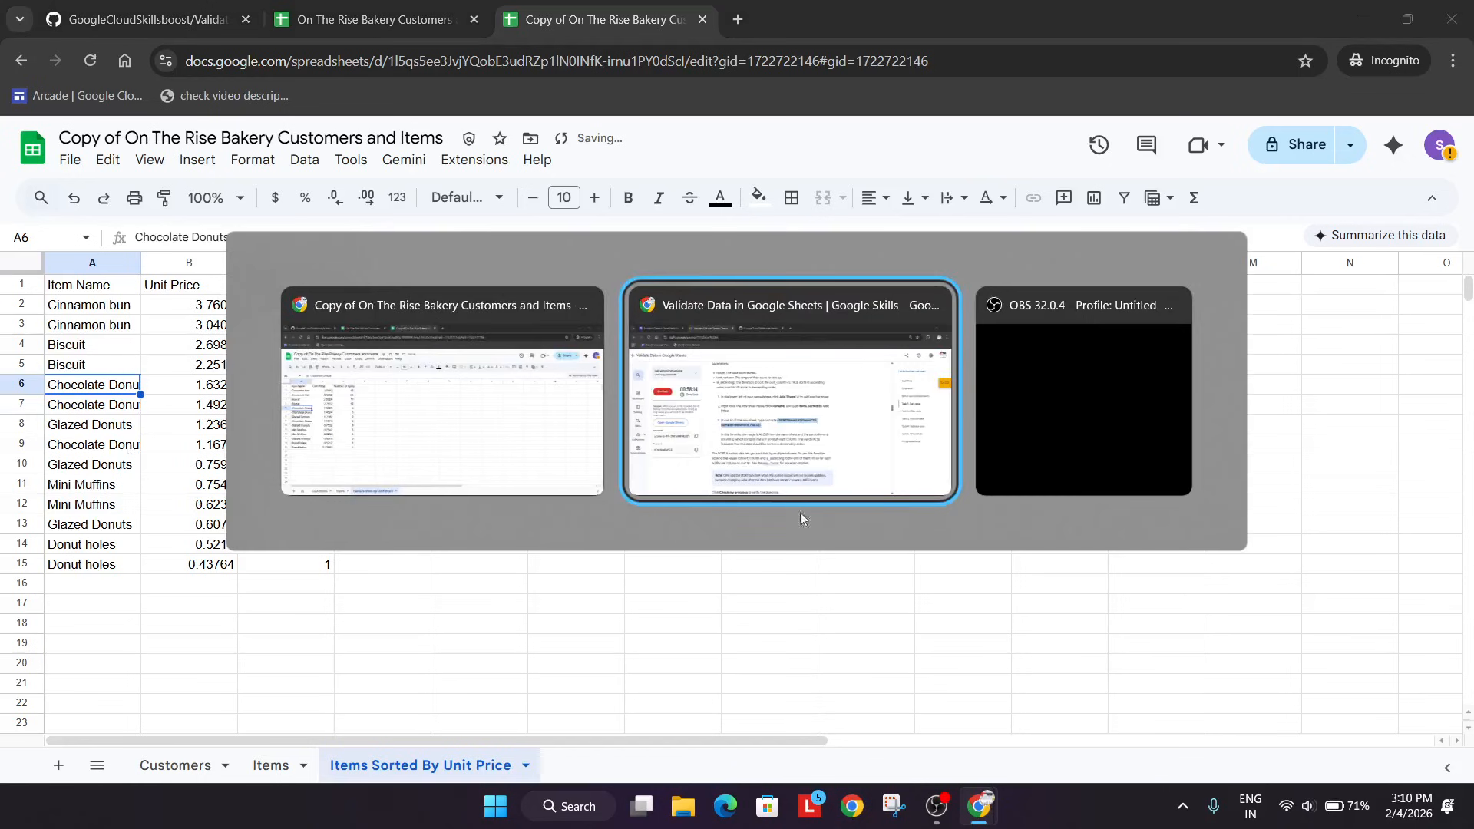
pyautogui.scroll(-1, 786, 529)
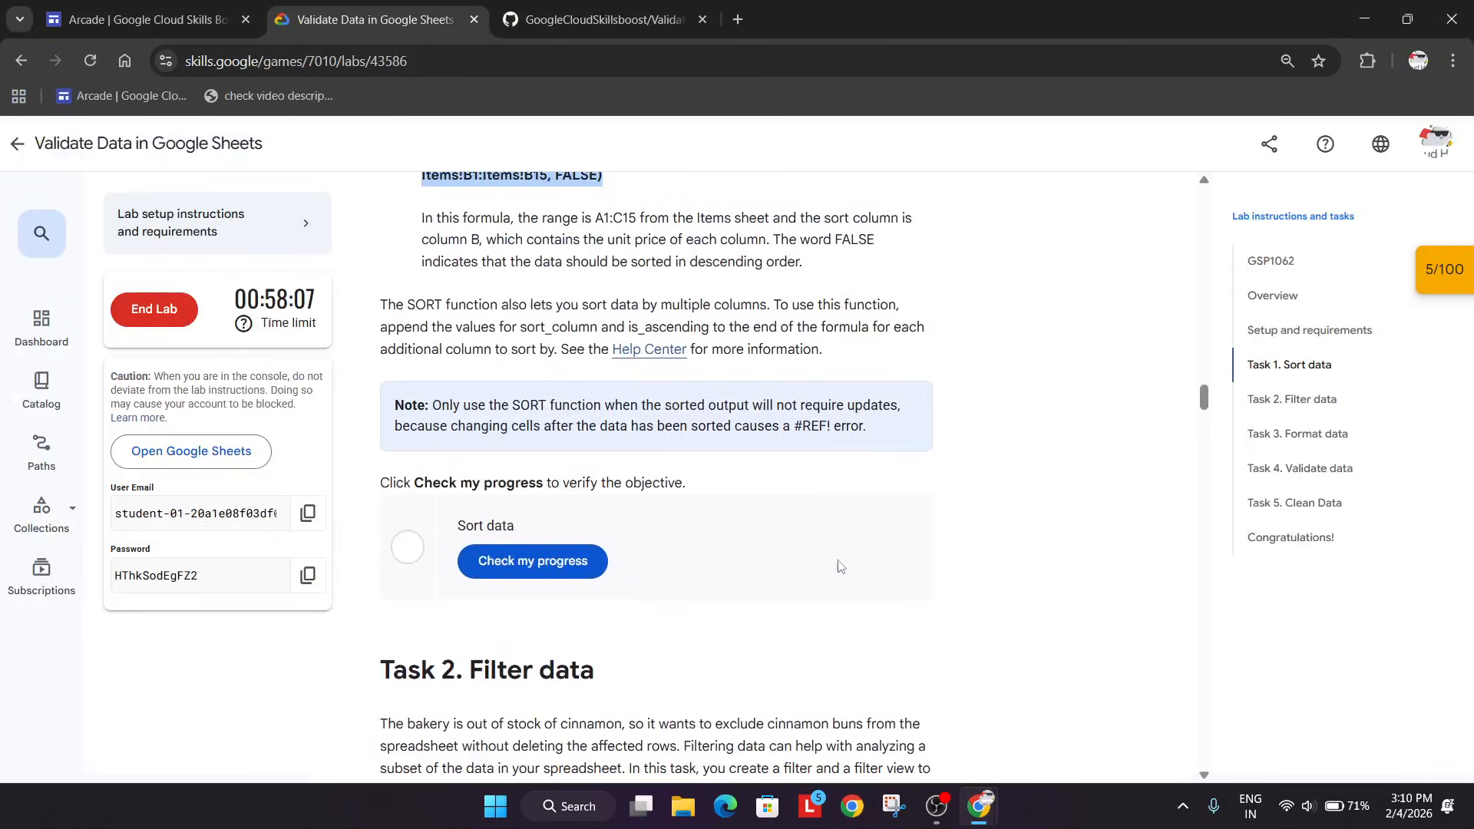
pyautogui.scroll(4, 834, 584)
pyautogui.click(945, 804)
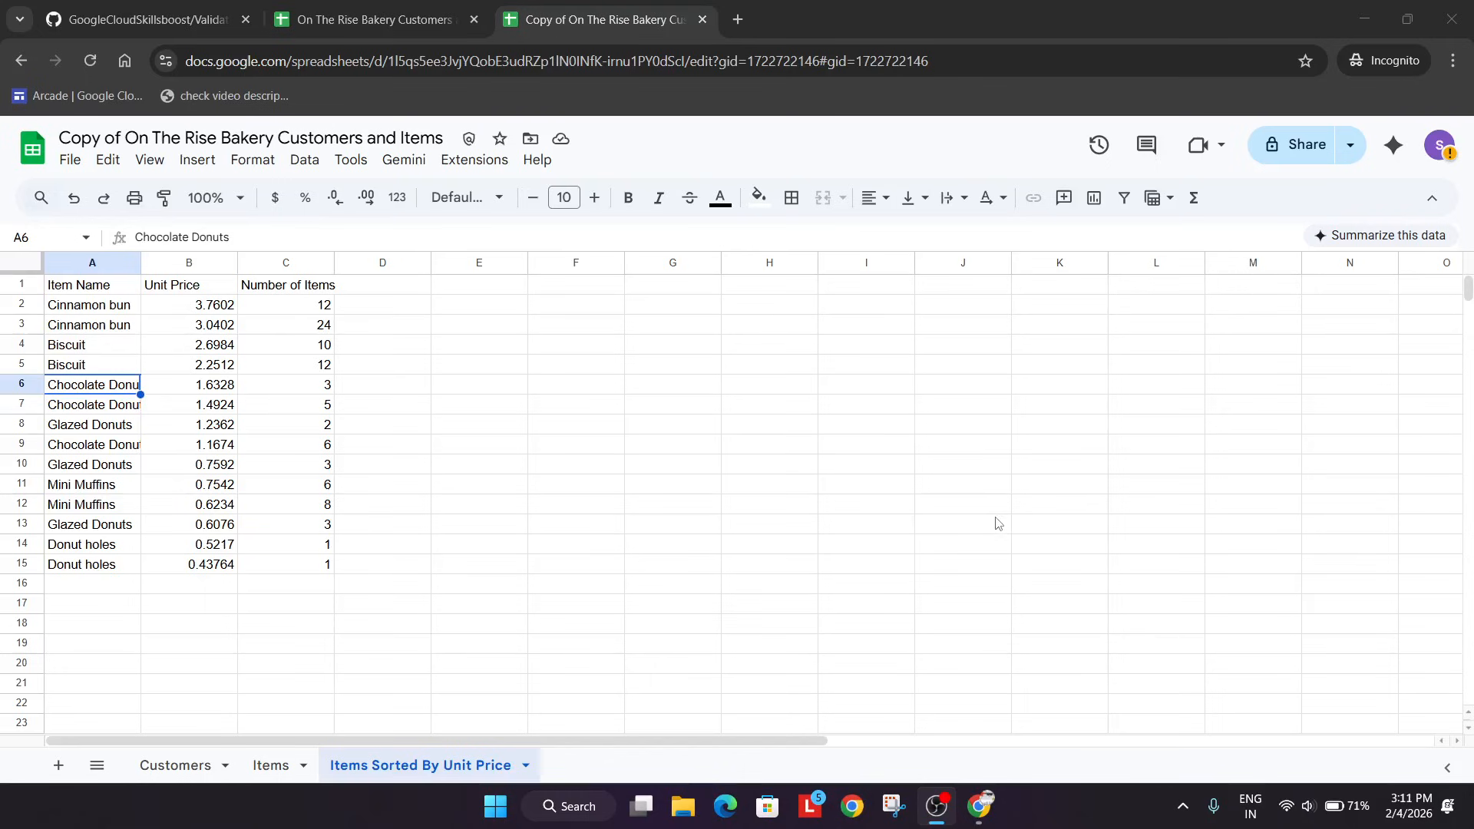
pyautogui.click(1085, 533)
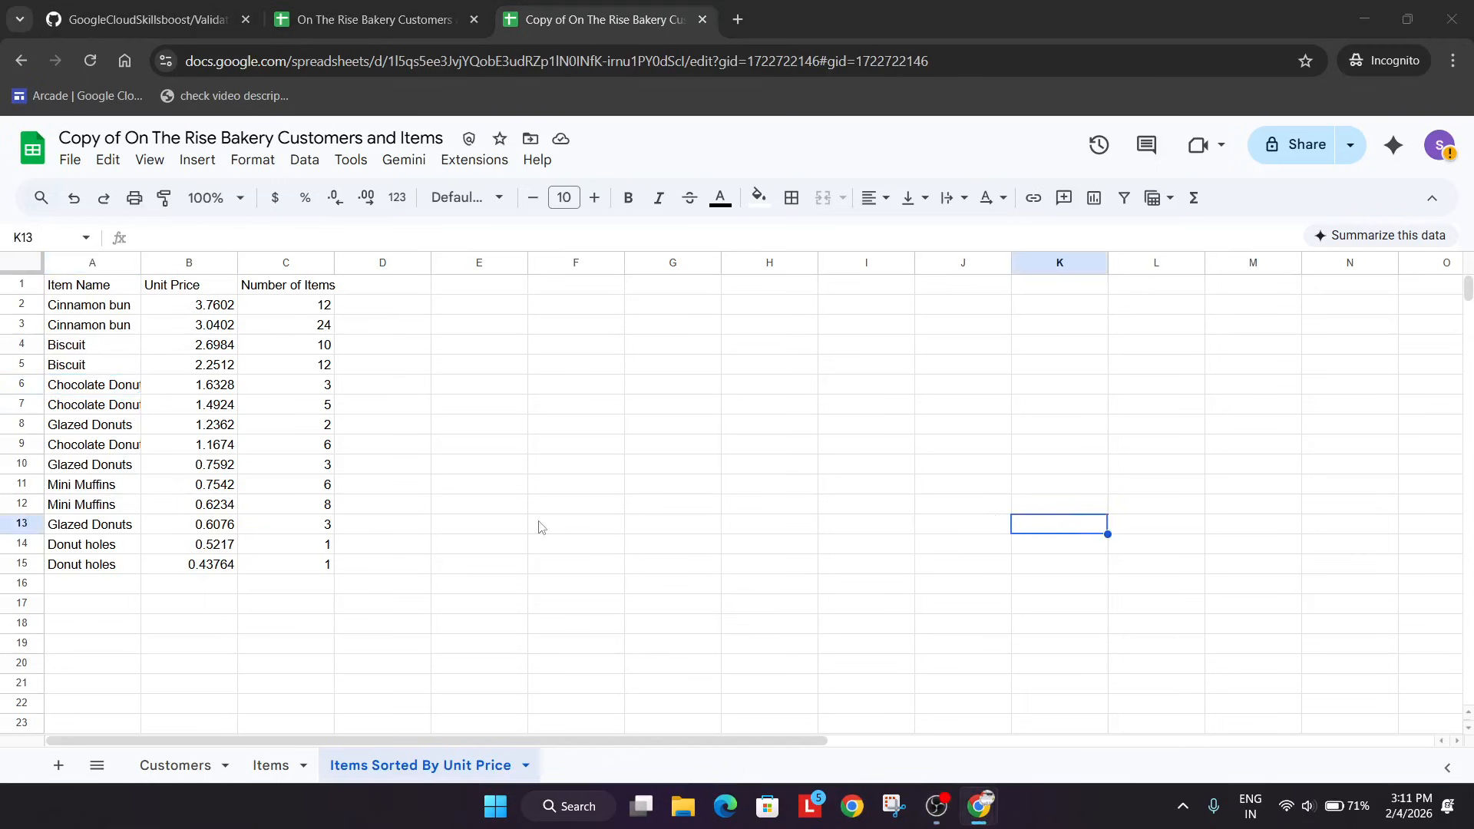
pyautogui.hotkey('alt', 'Tab')
pyautogui.scroll(-4, 543, 577)
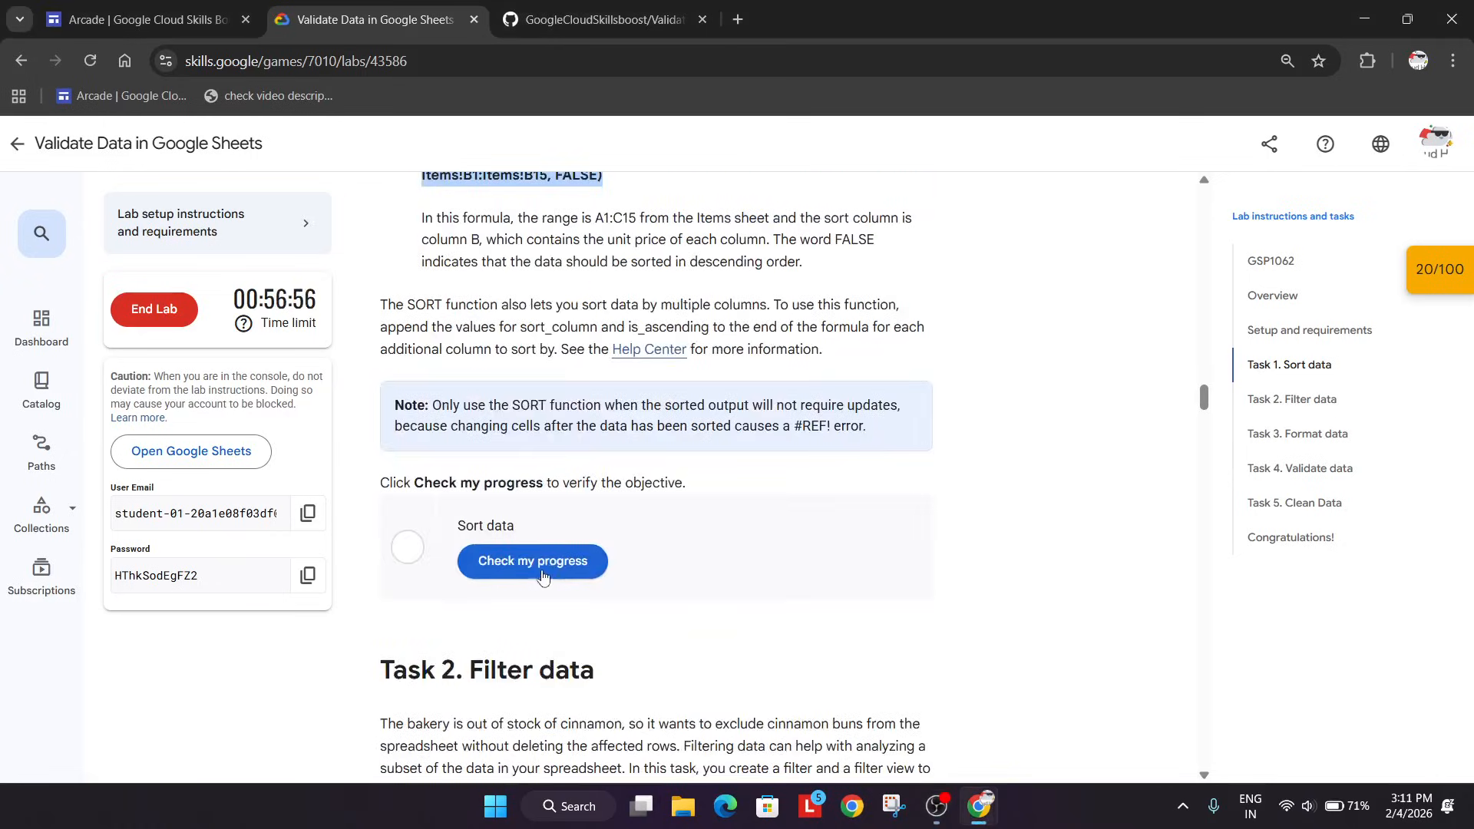
pyautogui.click(543, 575)
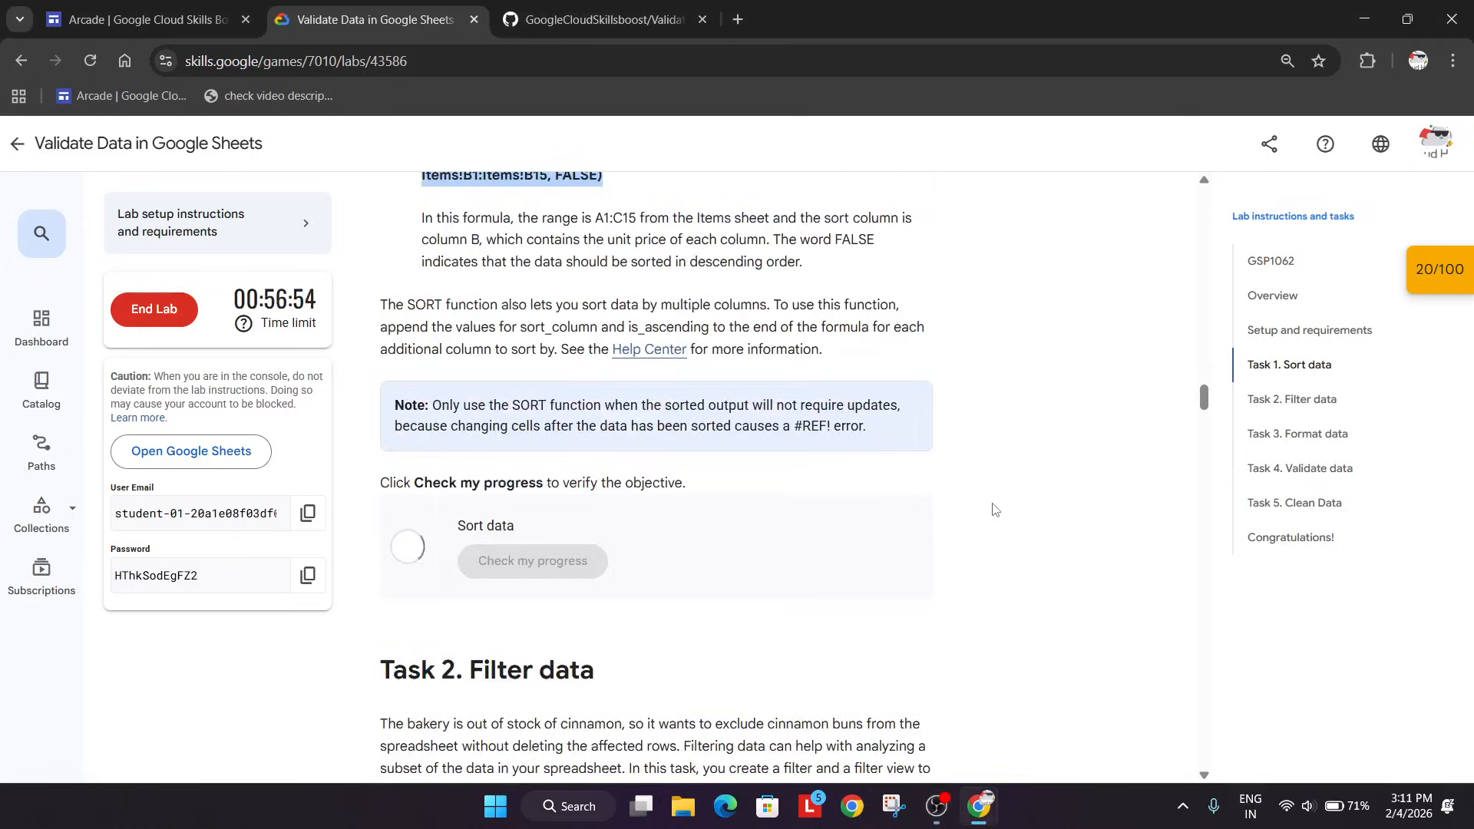
# Read the lab's Task 2 instructions for creating a filter and open the Items sheet in the spreadsheet copy.
pyautogui.scroll(-1, 975, 516)
pyautogui.scroll(-4, 974, 522)
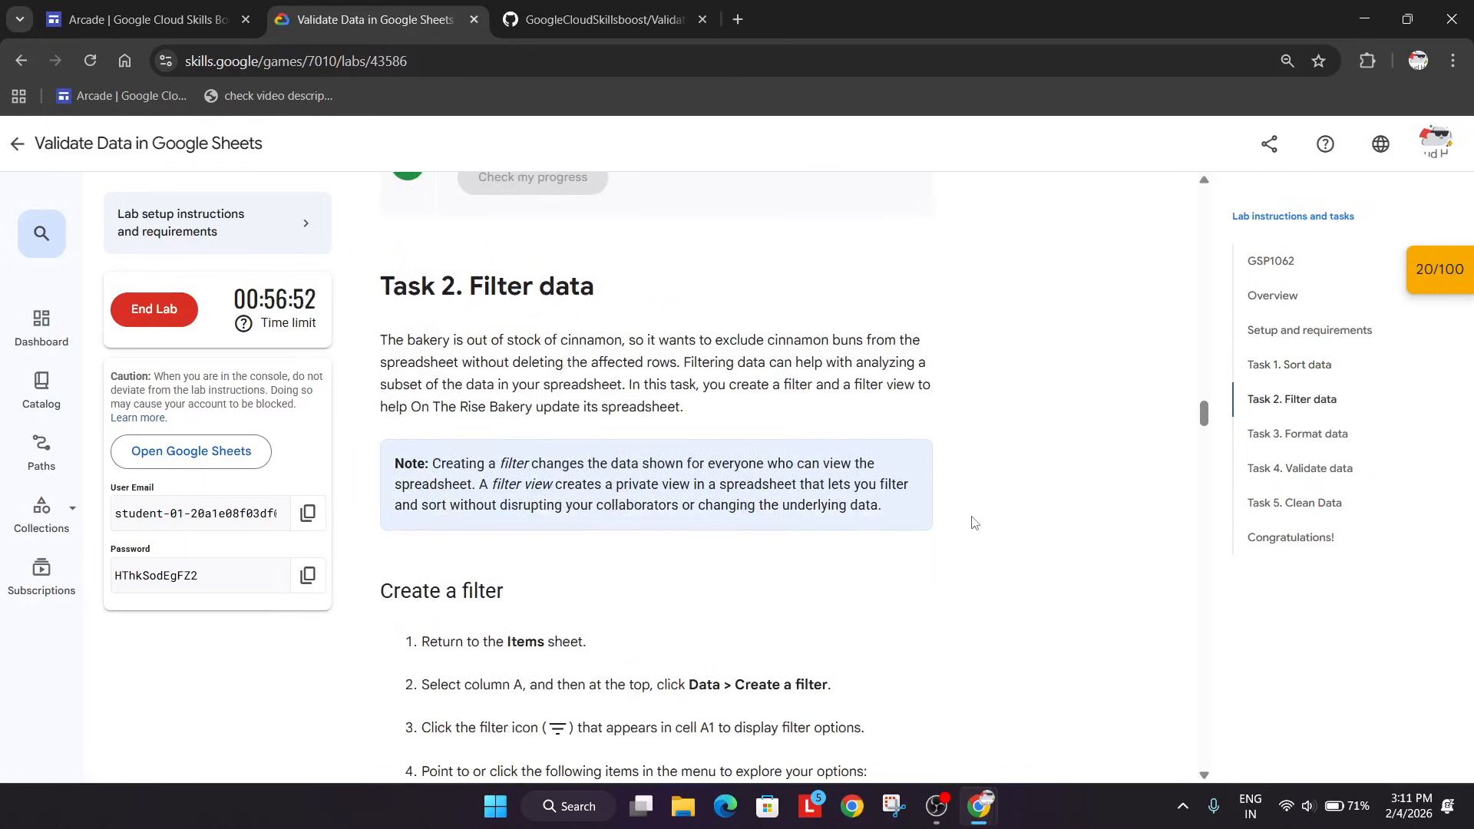
pyautogui.scroll(-3, 974, 522)
pyautogui.scroll(4, 954, 523)
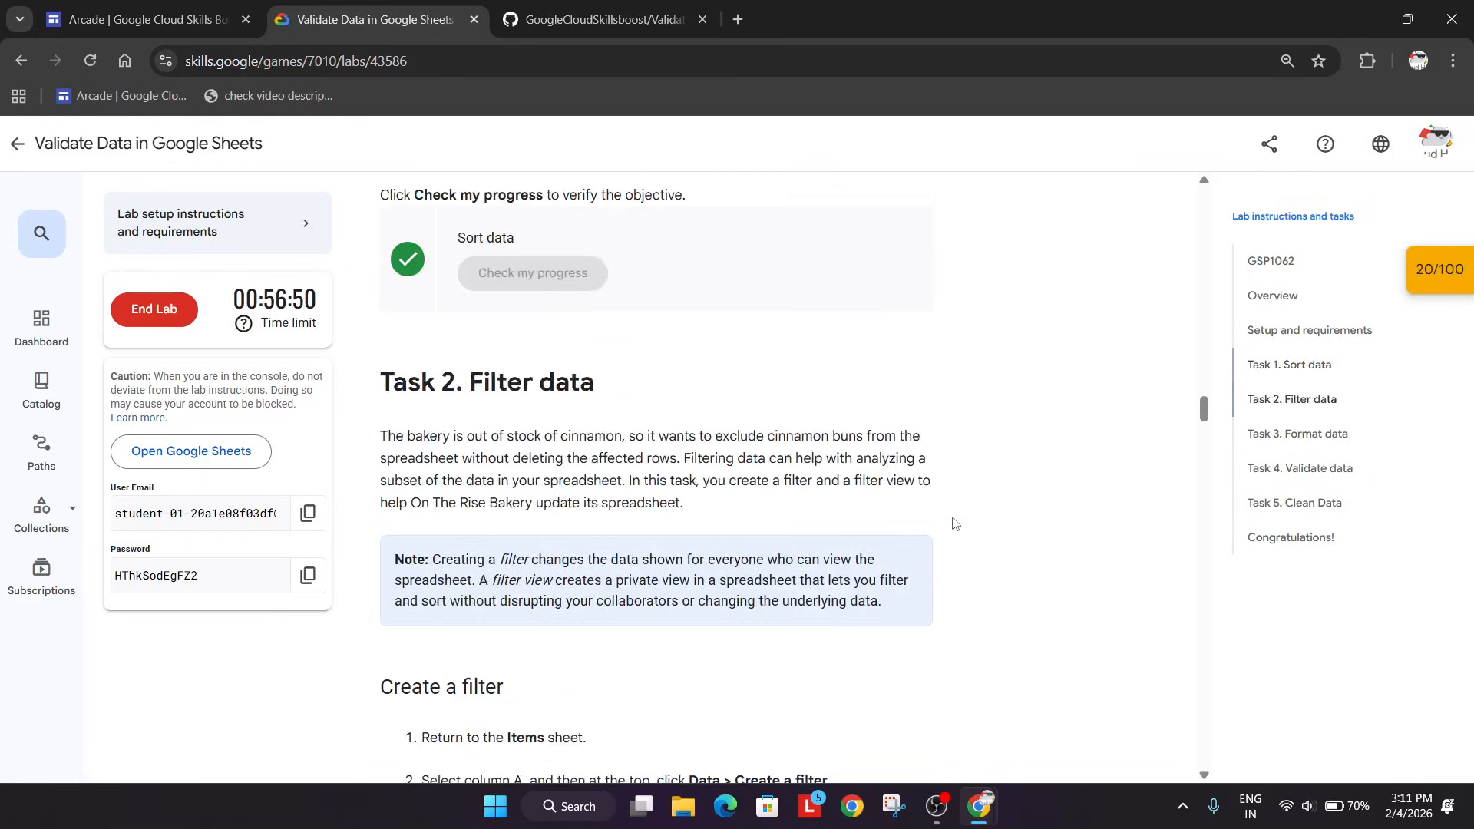
pyautogui.click(937, 806)
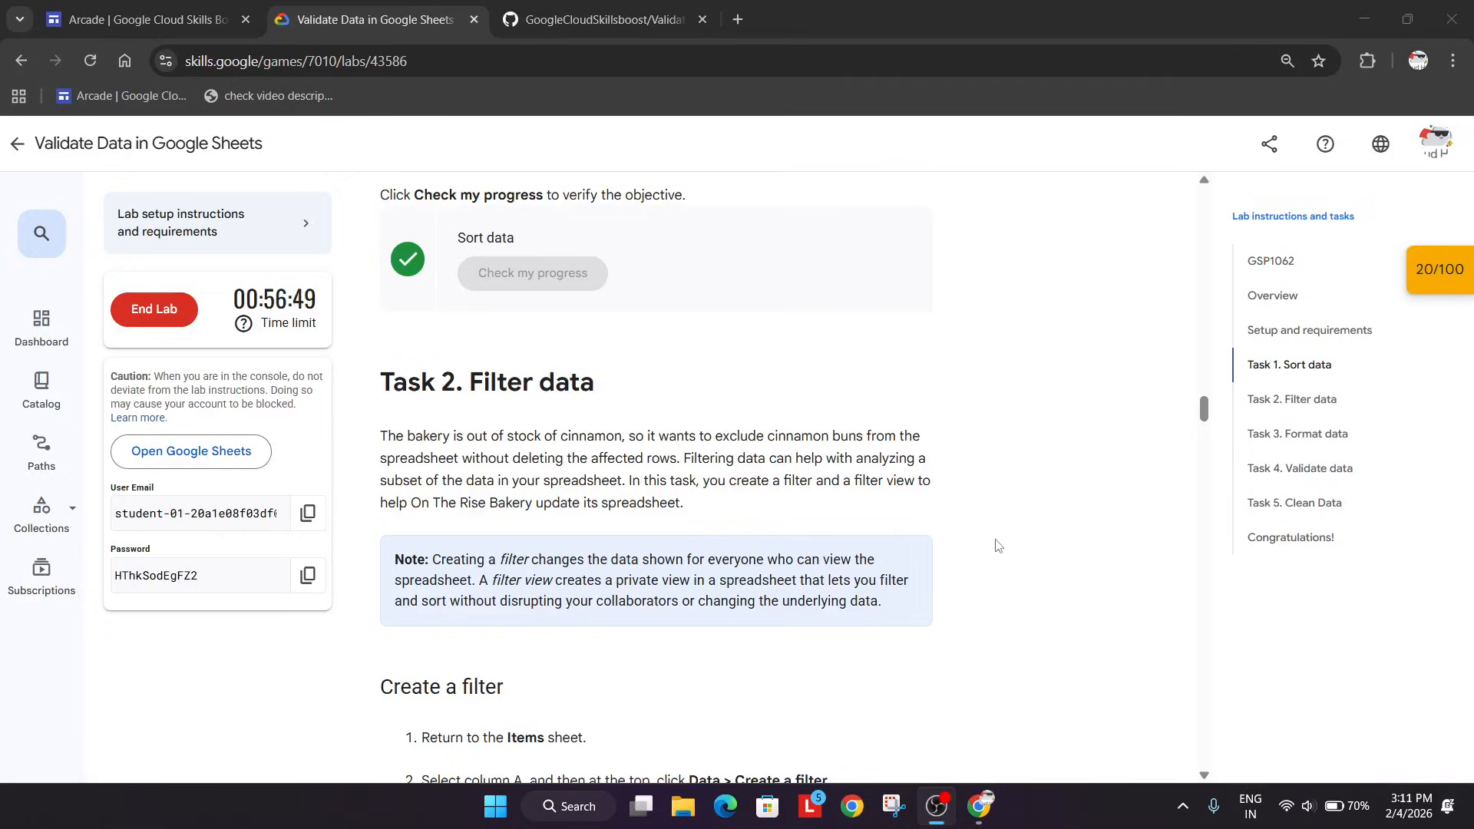
pyautogui.scroll(-5, 999, 542)
pyautogui.click(1082, 546)
pyautogui.hotkey('alt', 'Tab')
pyautogui.hotkey('alt', 'Tab')
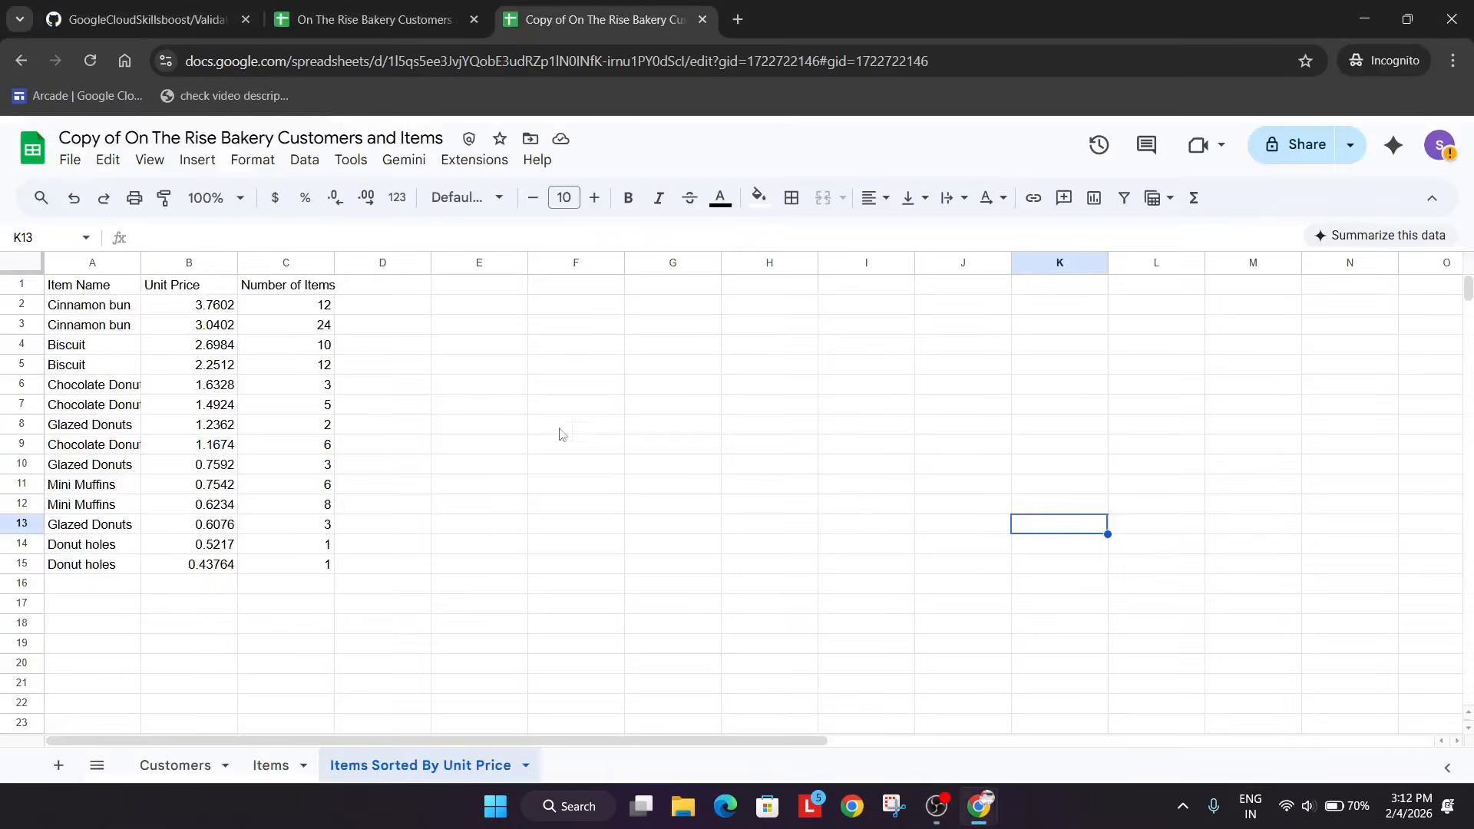
pyautogui.click(269, 775)
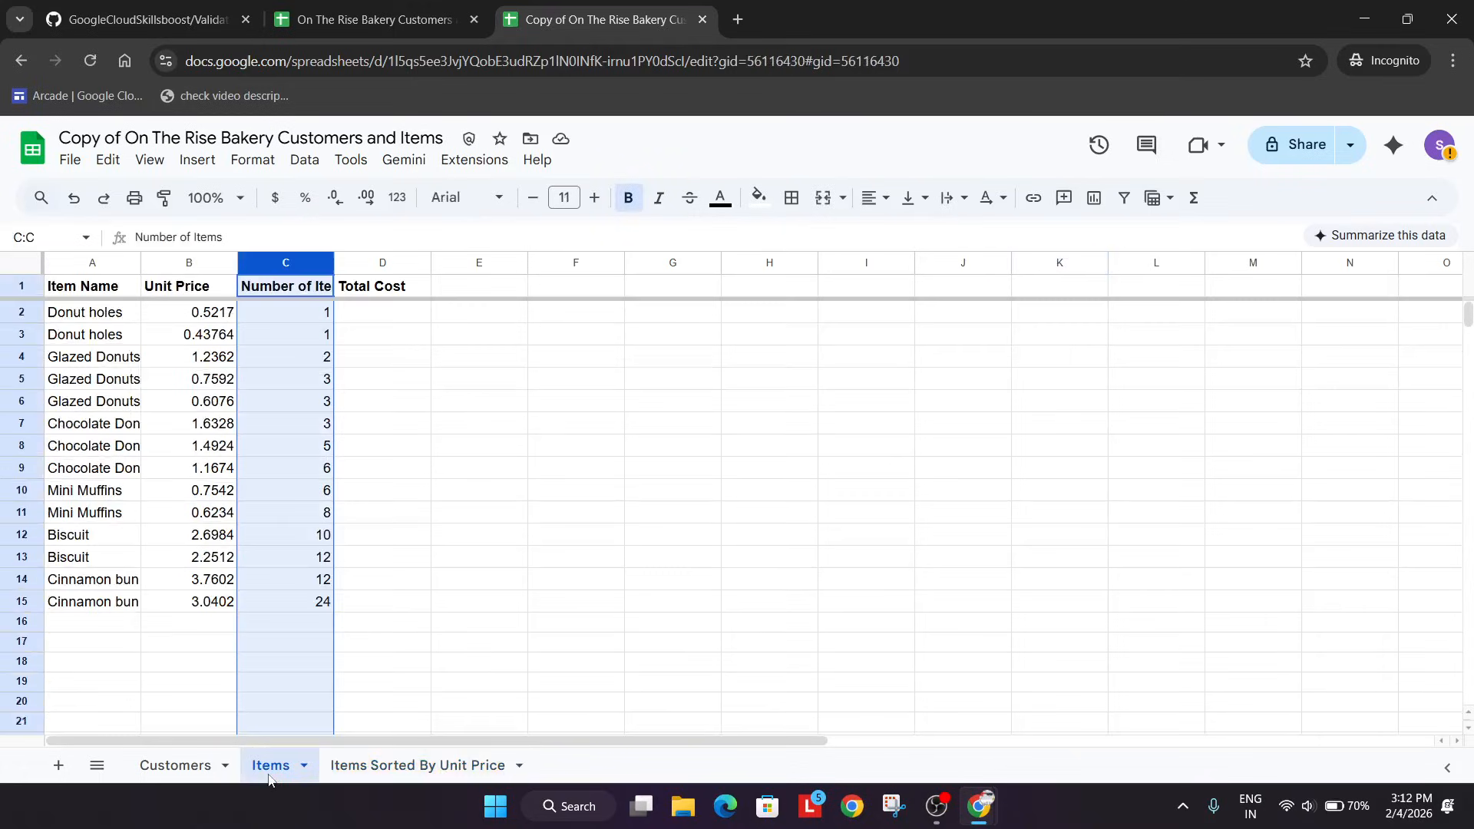
pyautogui.click(717, 559)
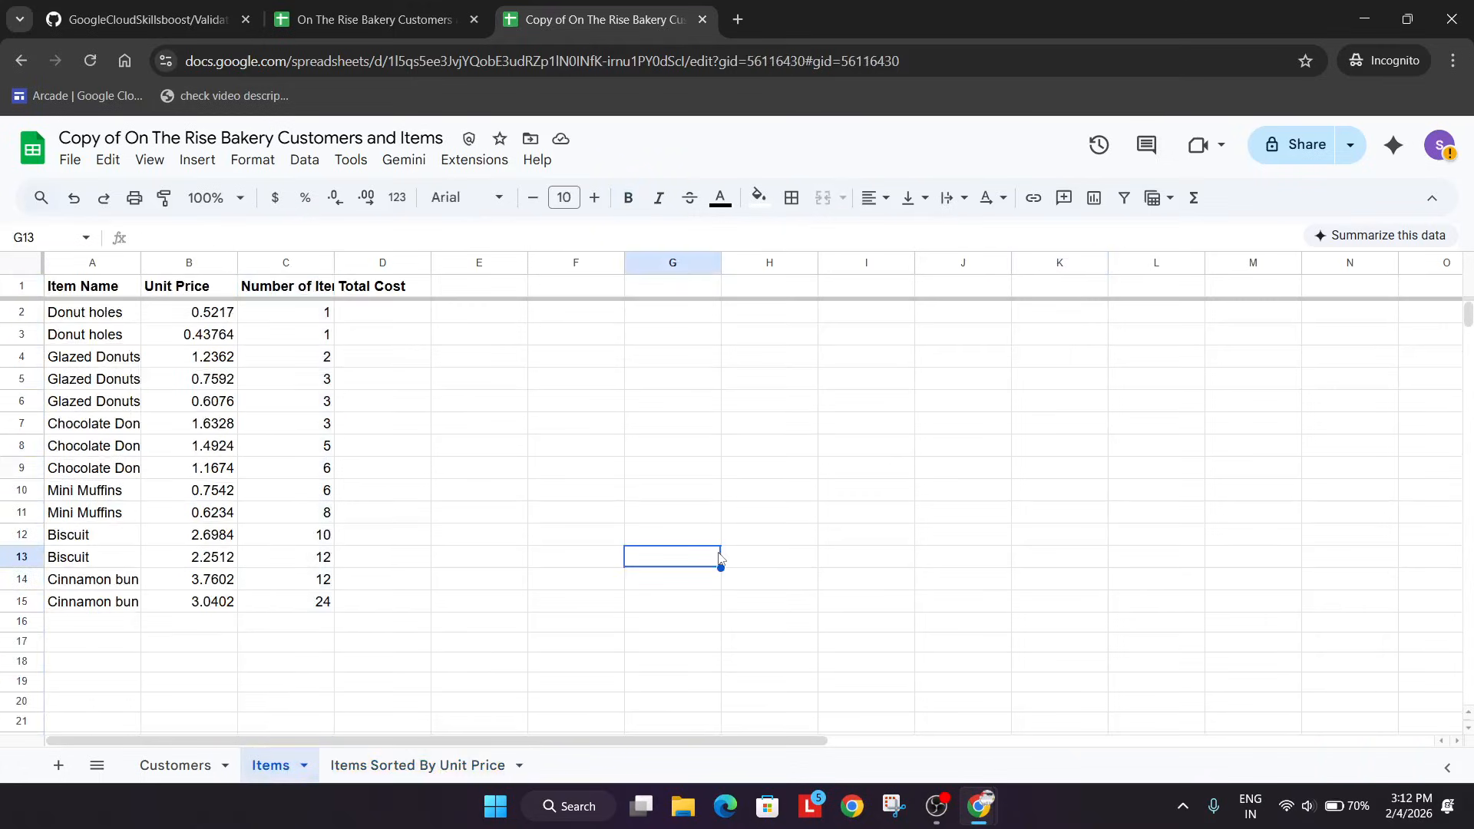
pyautogui.hotkey('alt', 'Tab')
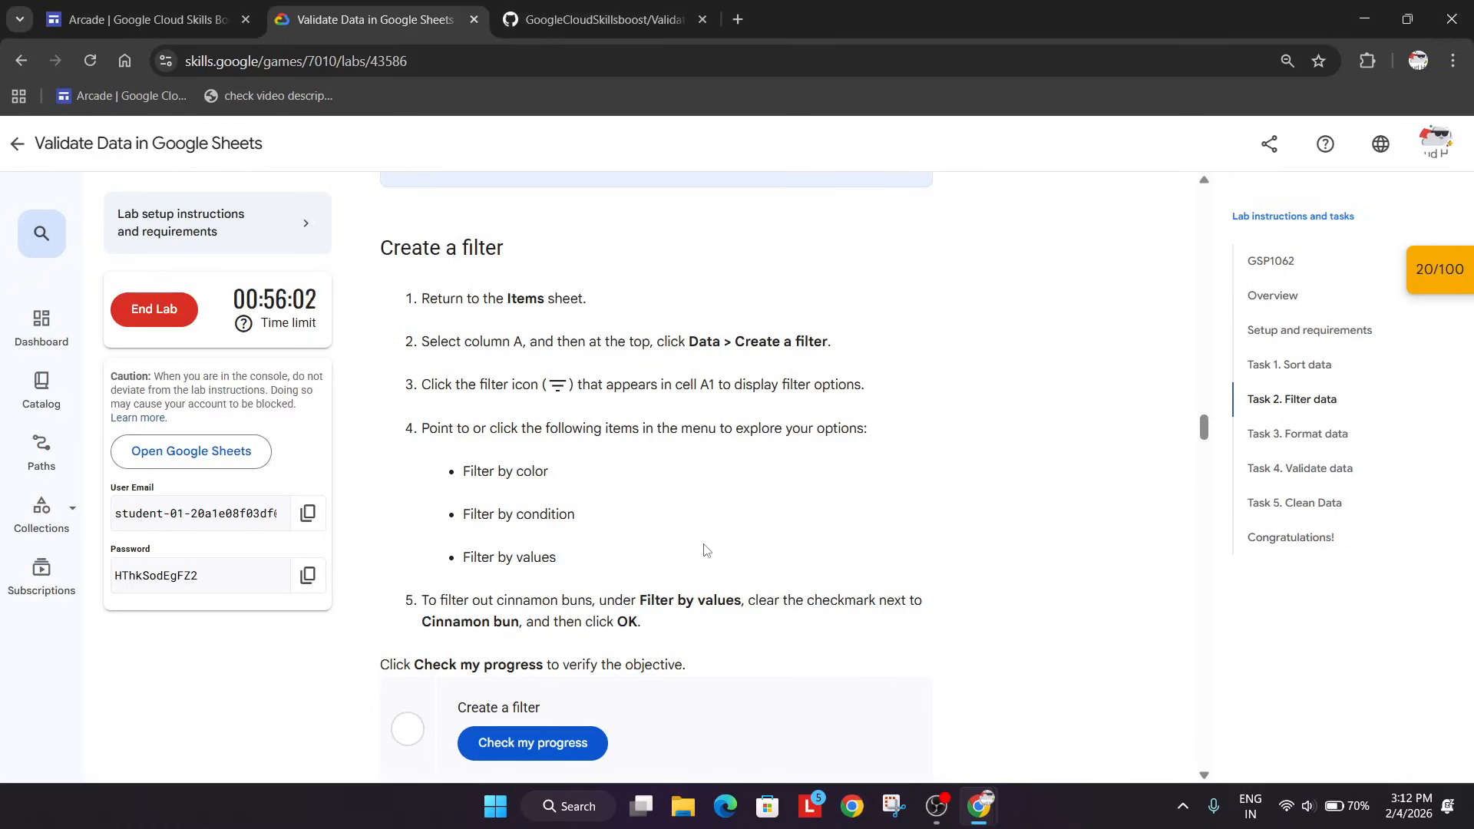
pyautogui.hotkey('alt', 'Tab')
pyautogui.click(304, 159)
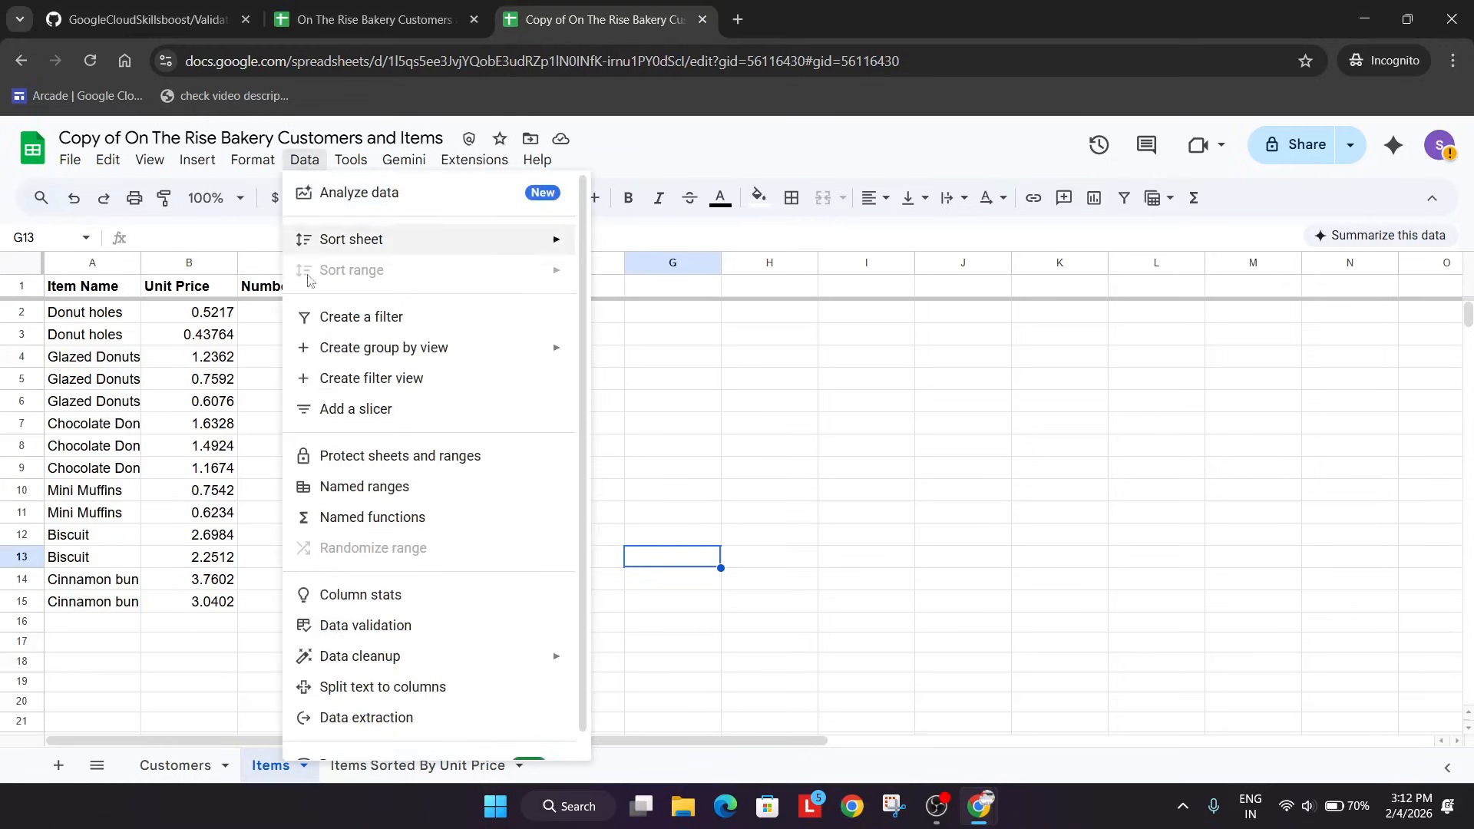
pyautogui.click(387, 320)
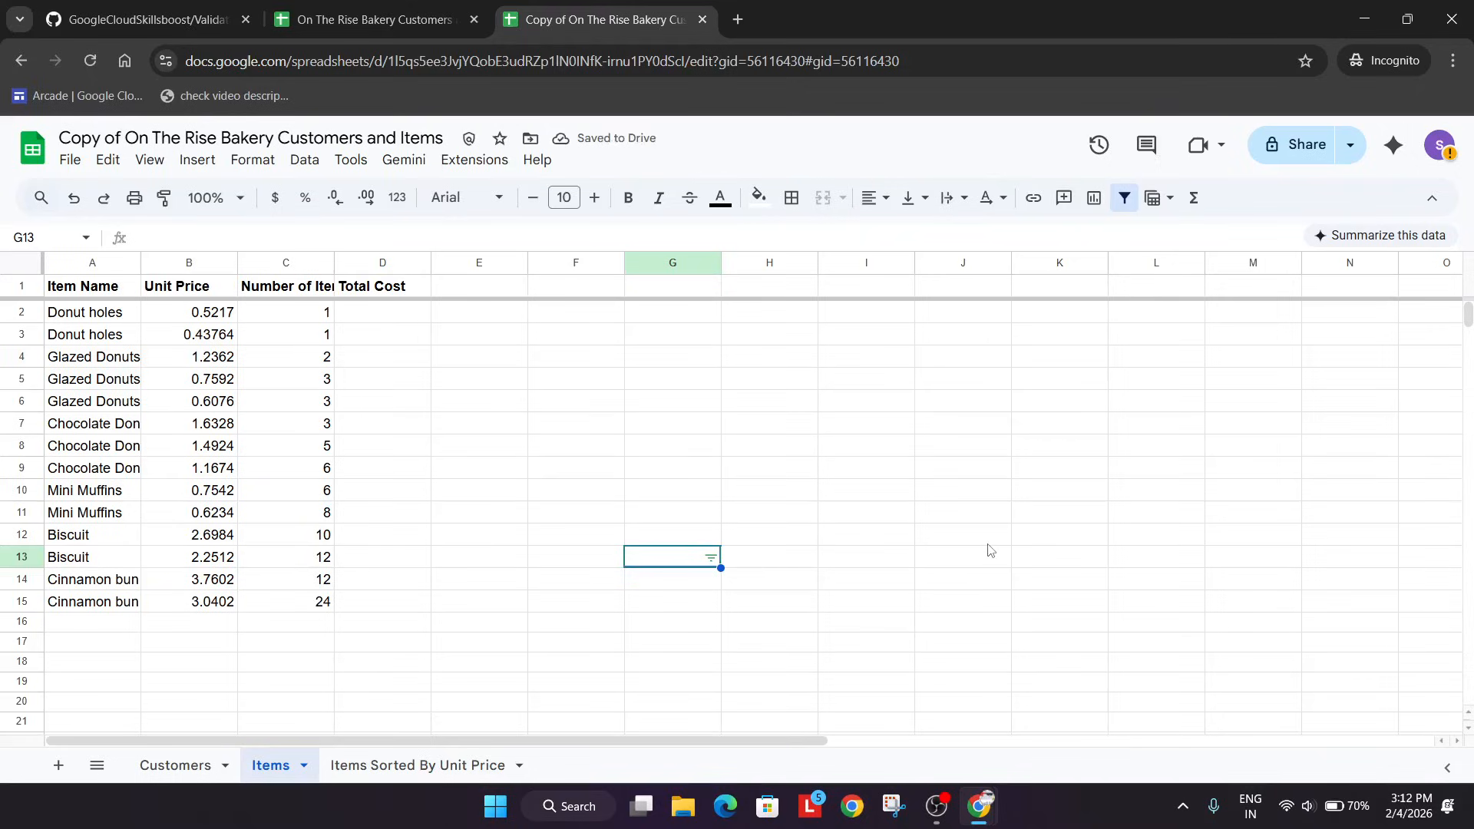
pyautogui.click(87, 265)
pyautogui.click(321, 159)
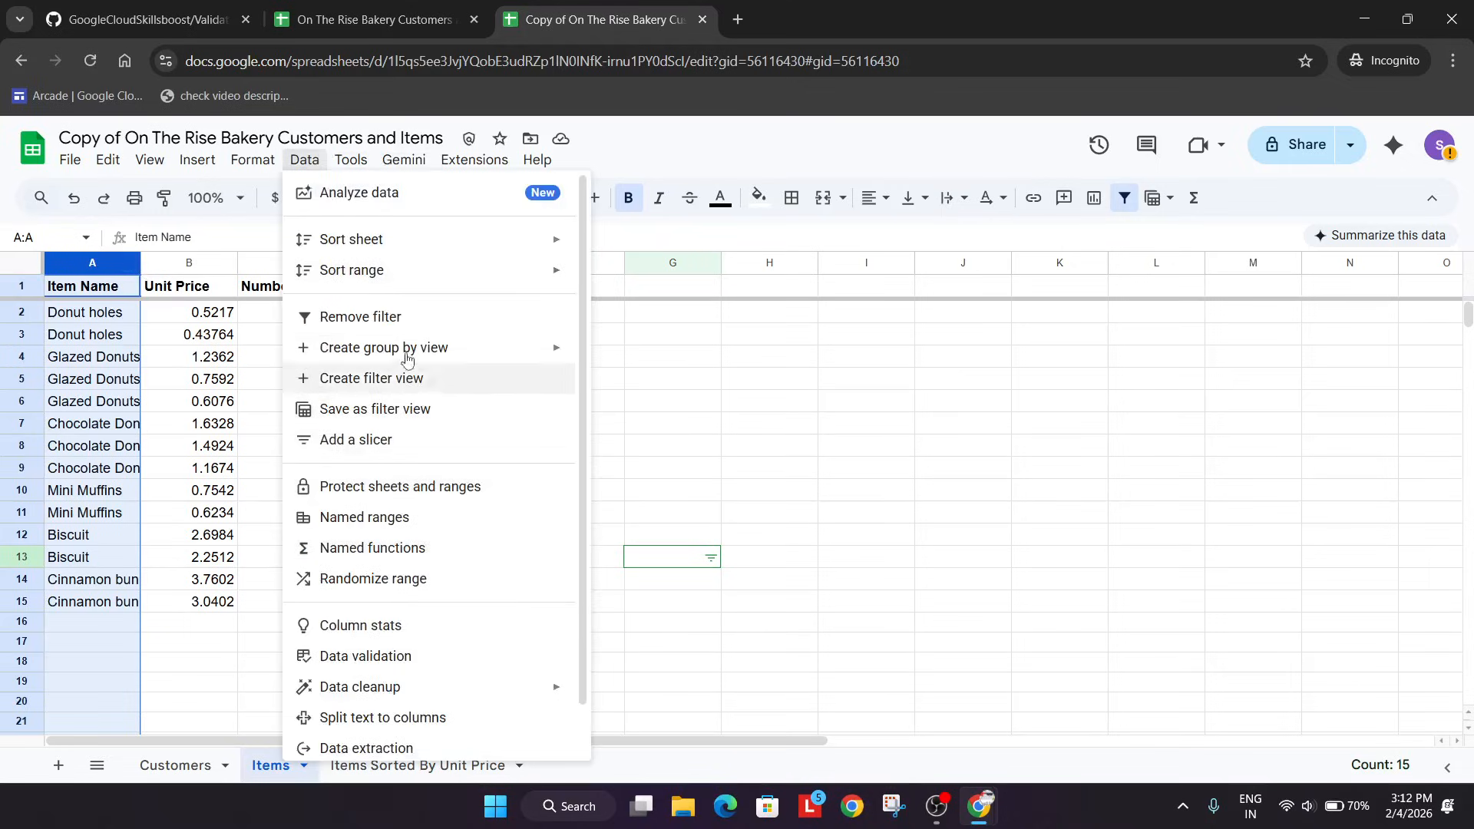
pyautogui.click(403, 317)
# Create a filter on column A of the Items sheet and filter out the value Cinnamon bun.
pyautogui.click(305, 159)
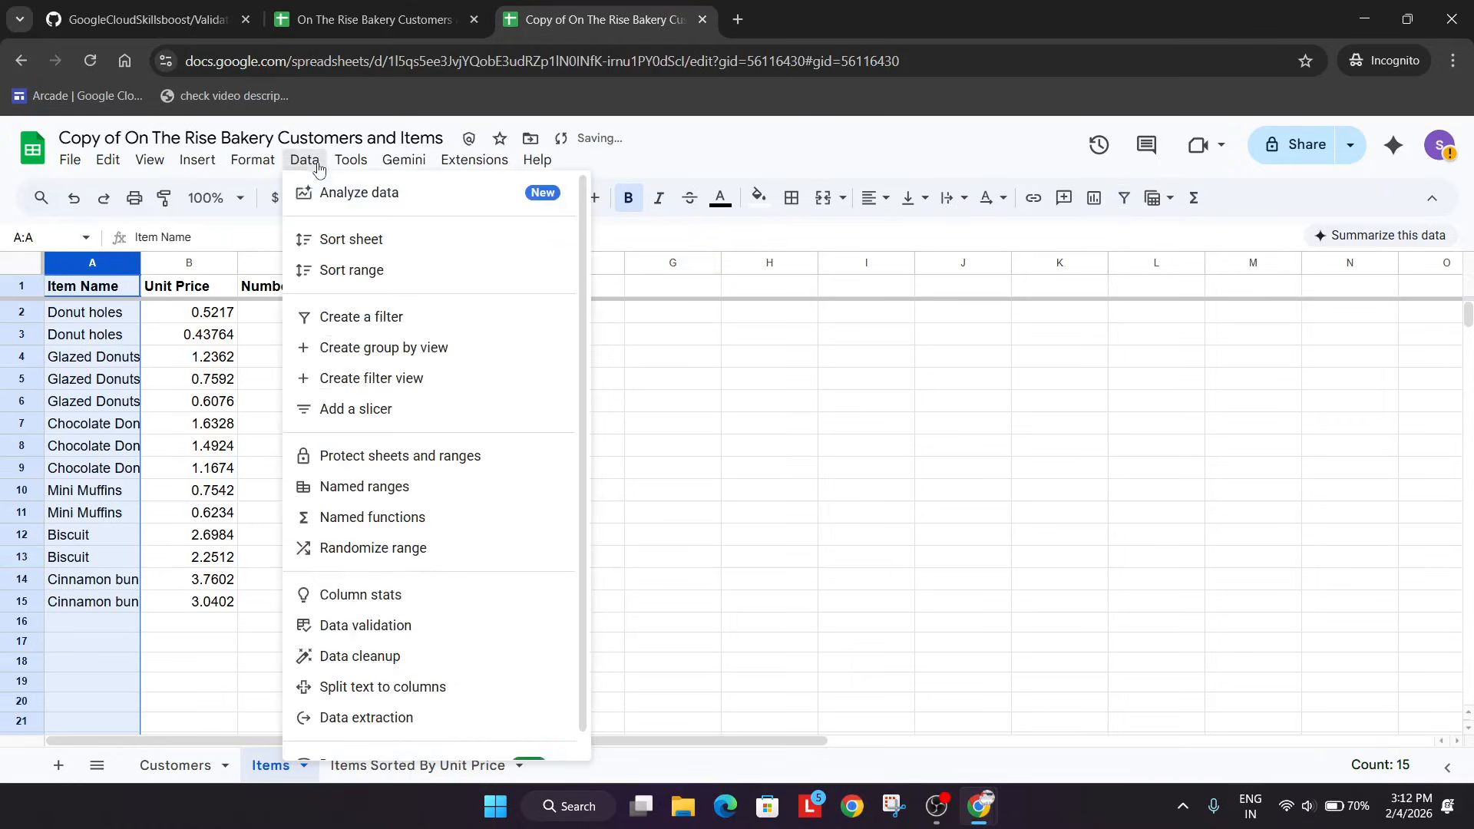
pyautogui.click(366, 316)
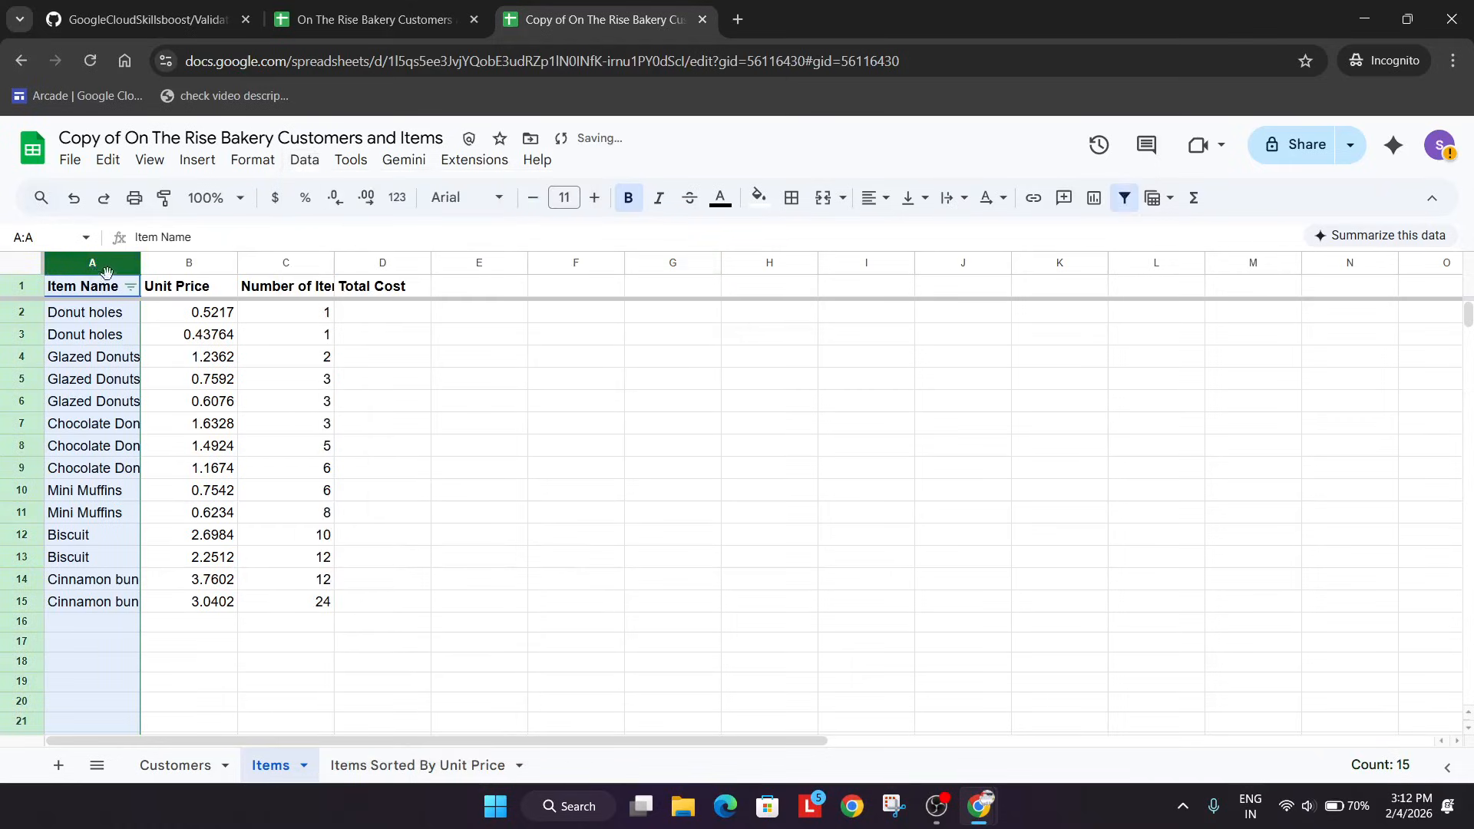
pyautogui.click(130, 287)
pyautogui.scroll(-2, 205, 660)
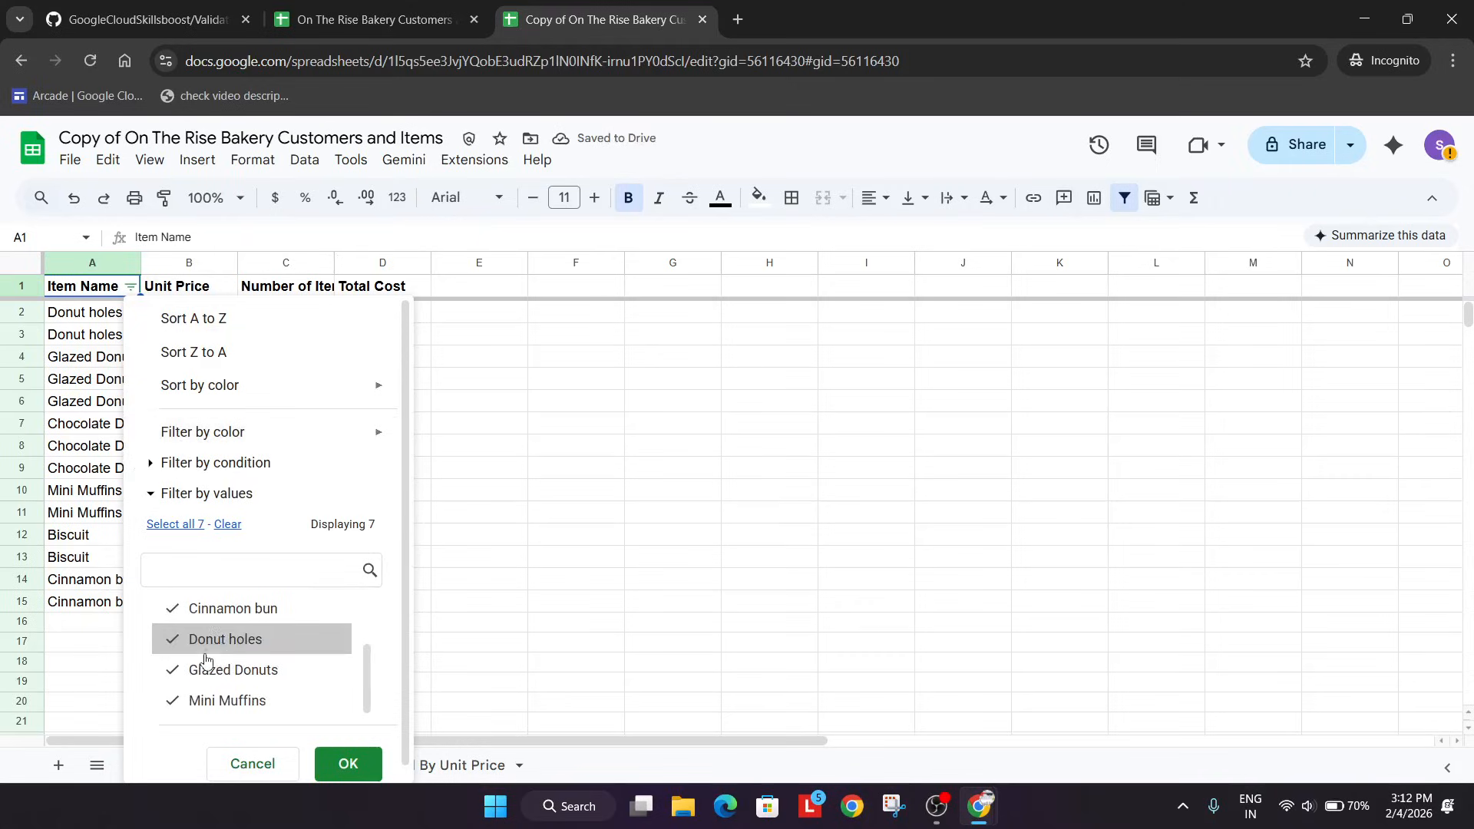
pyautogui.click(348, 764)
pyautogui.click(626, 639)
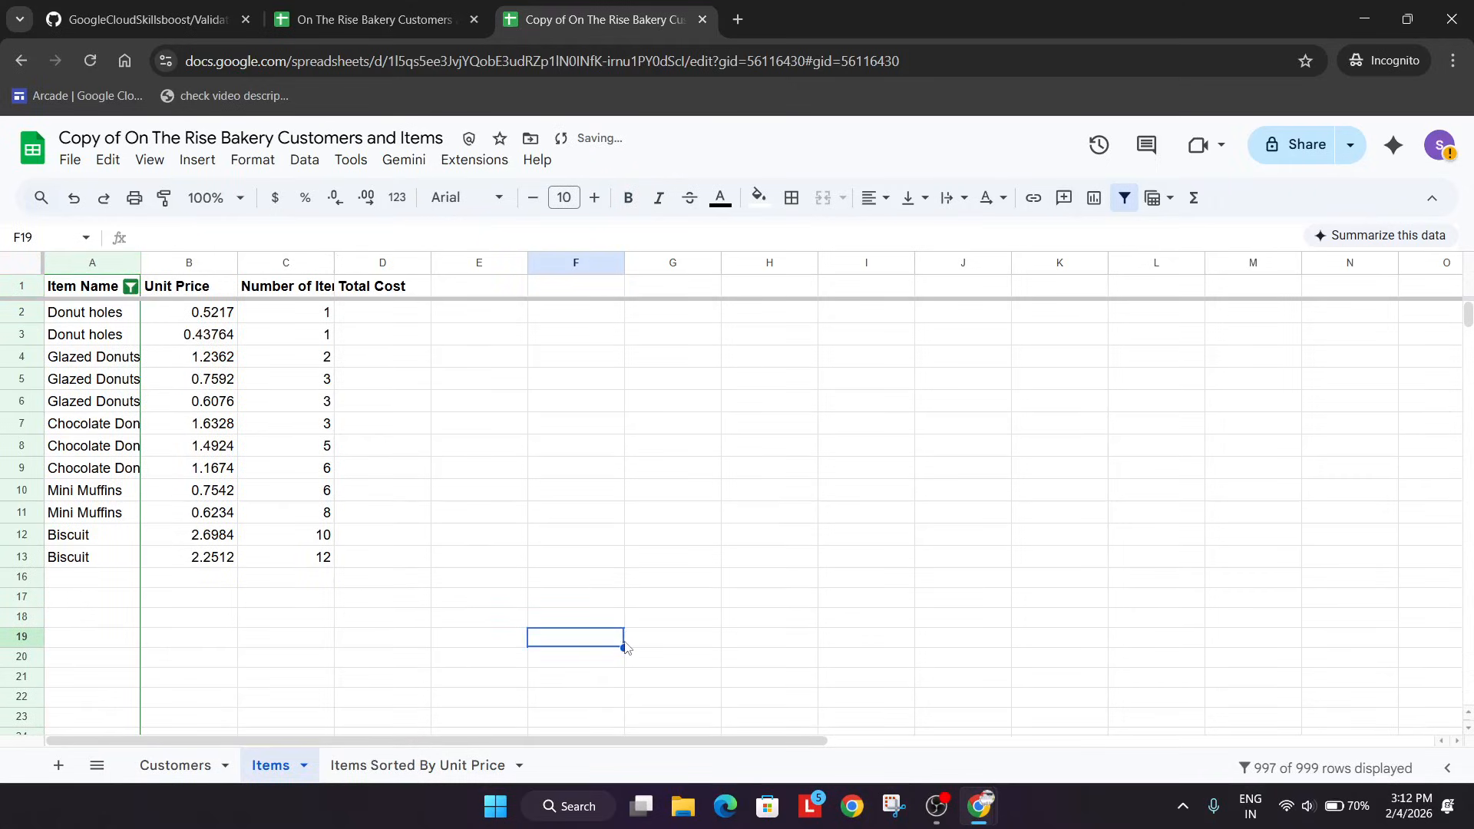
# Run the lab's progress check for Create a filter and read the instructions for creating a filter view.
pyautogui.hotkey('alt', 'Tab')
pyautogui.scroll(-1, 560, 648)
pyautogui.click(559, 648)
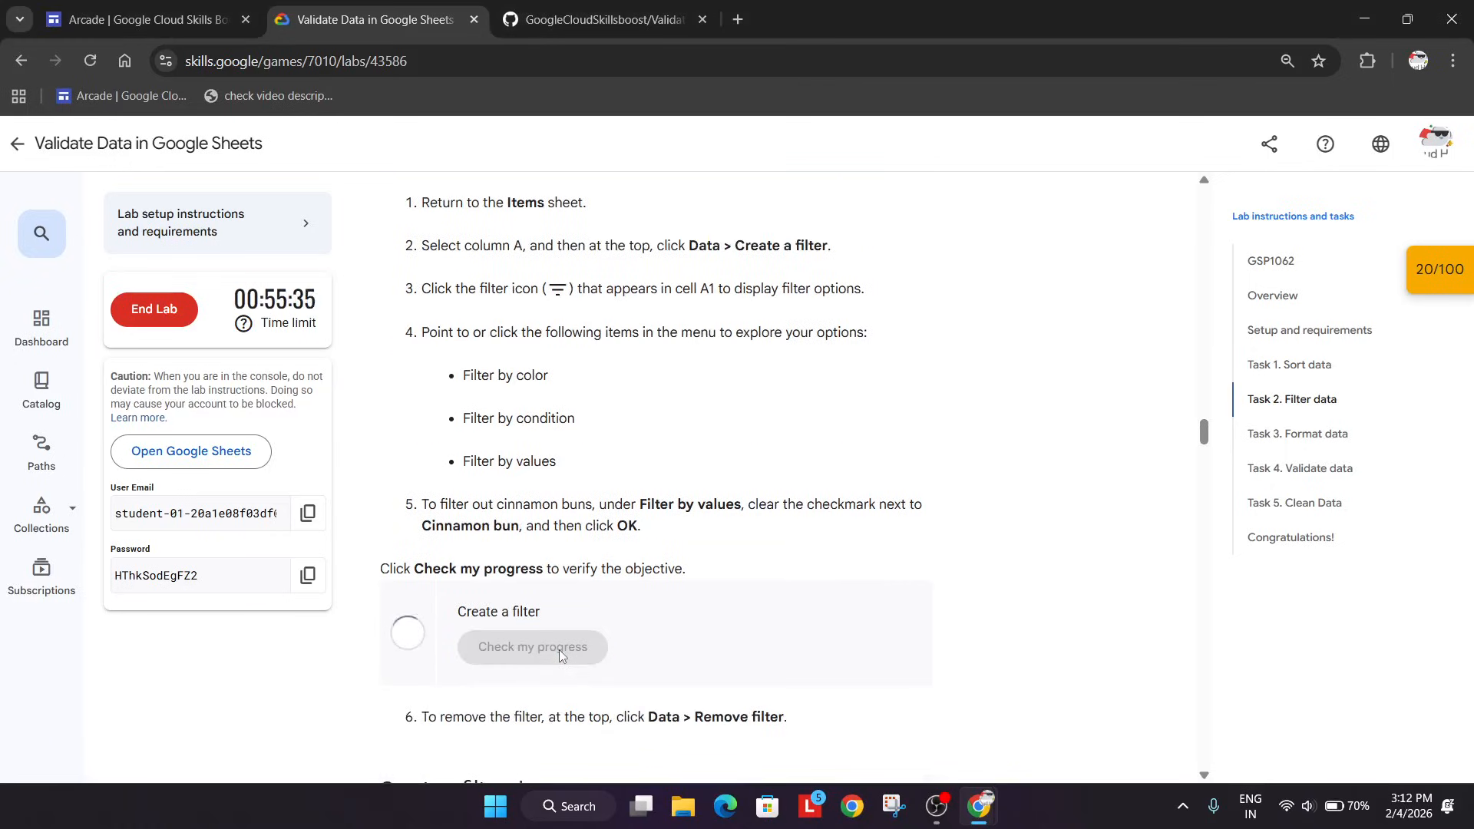
pyautogui.scroll(-2, 1010, 635)
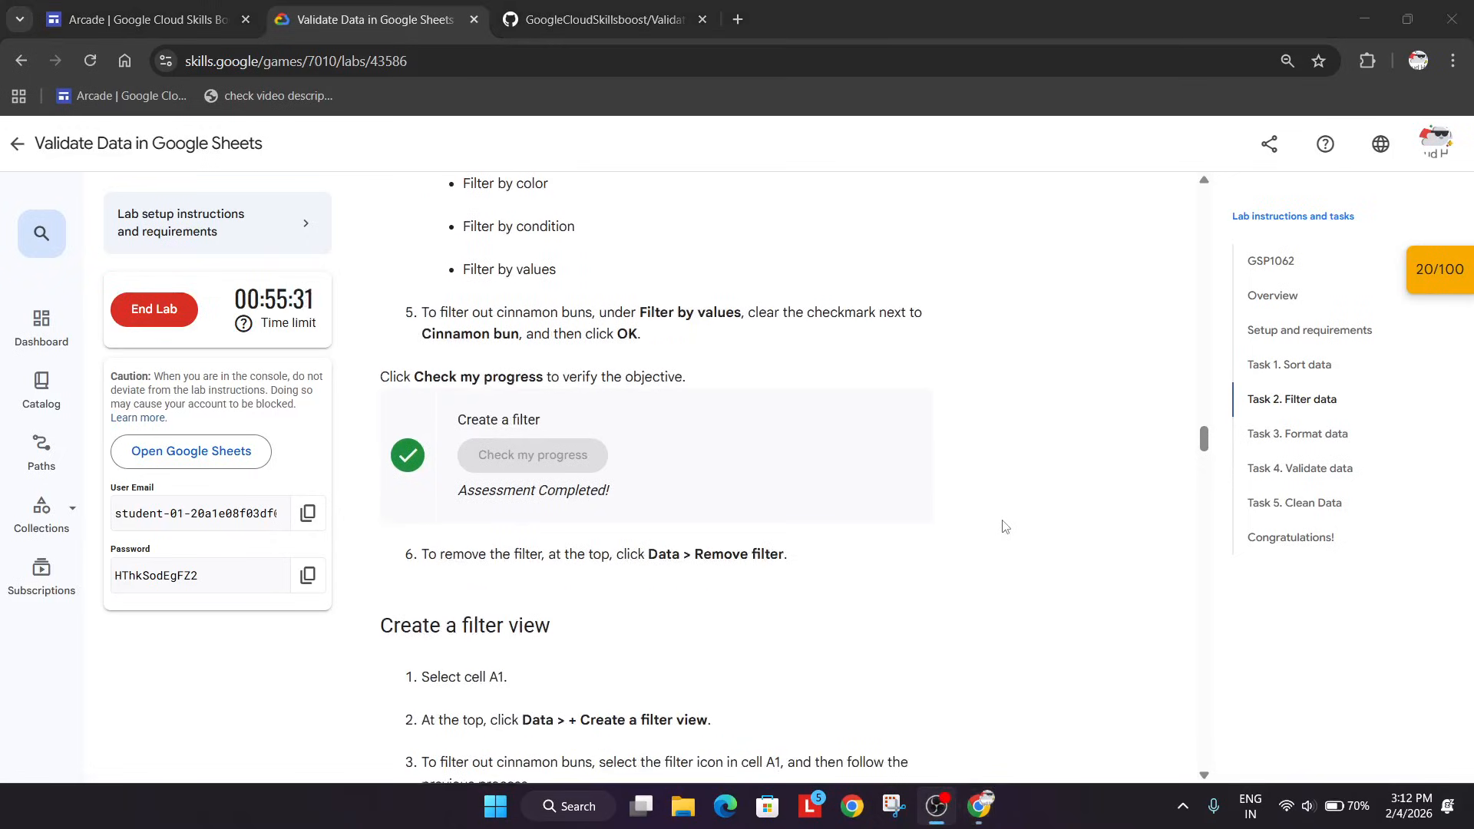
pyautogui.scroll(-3, 981, 550)
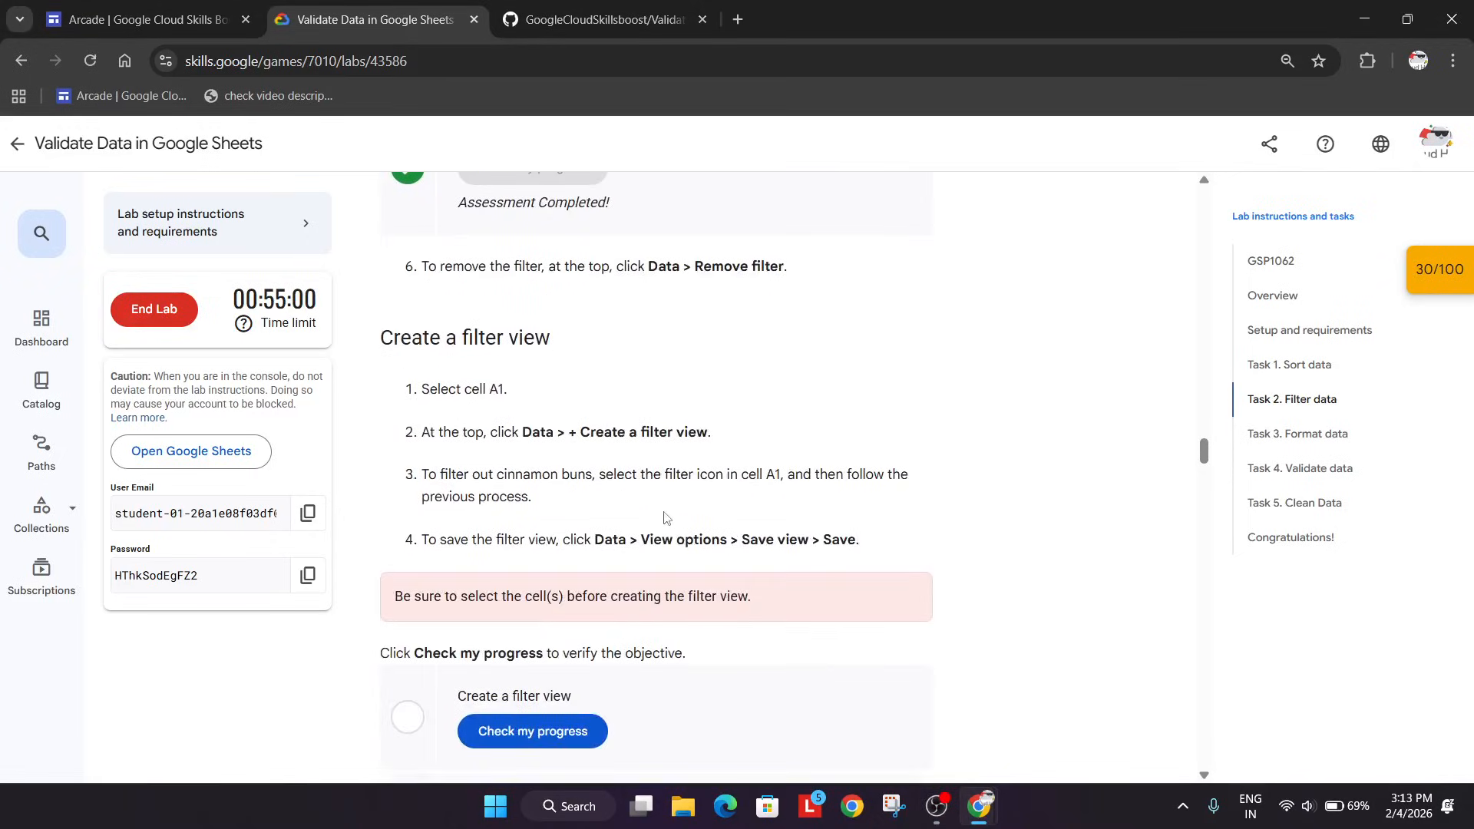
# Select all cells of the Items sheet, create a filter view, and dismiss the temporary view notice.
pyautogui.hotkey('alt', 'Tab')
pyautogui.hotkey('alt', 'Tab')
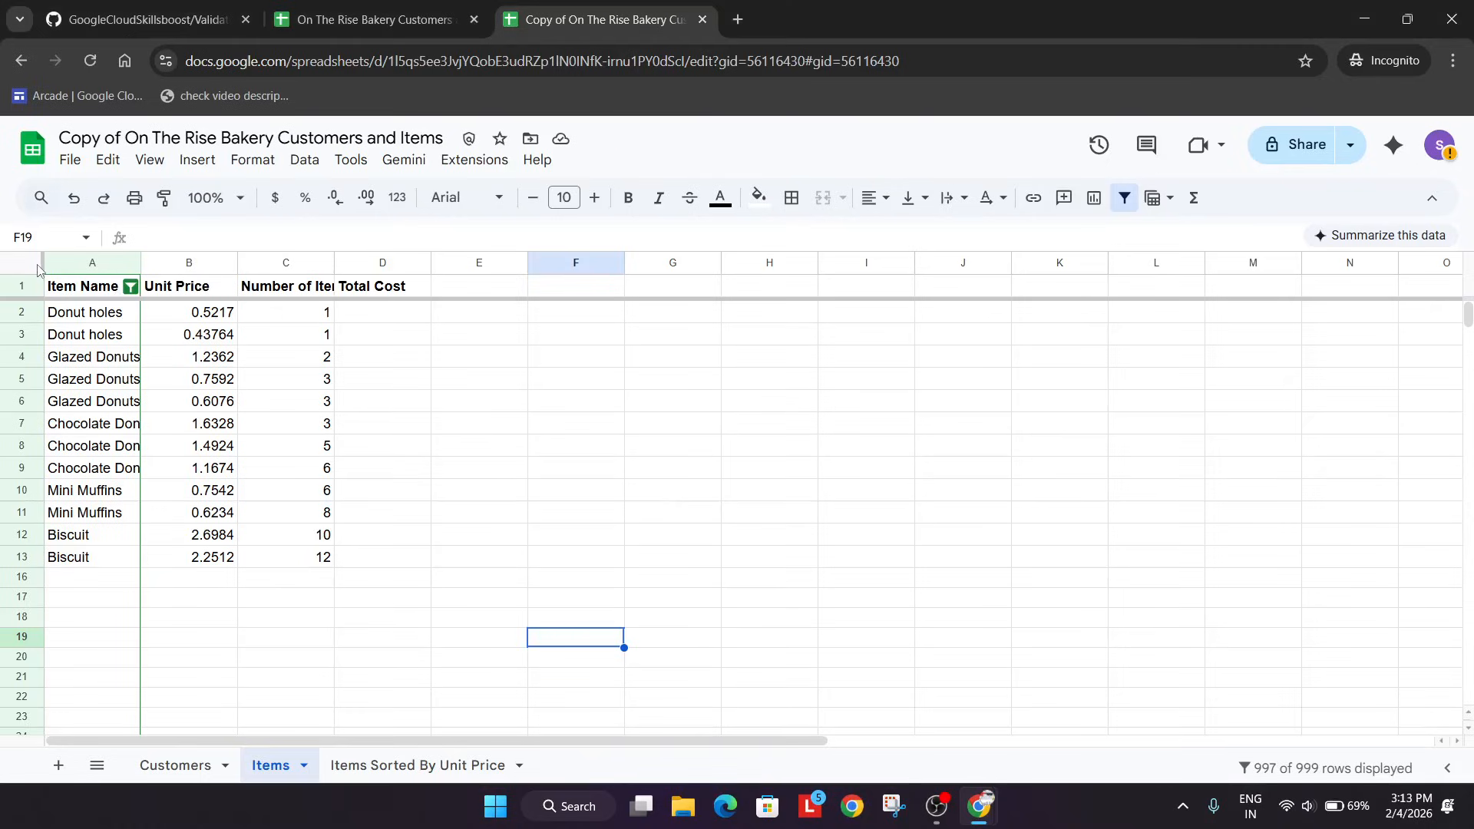
pyautogui.click(37, 269)
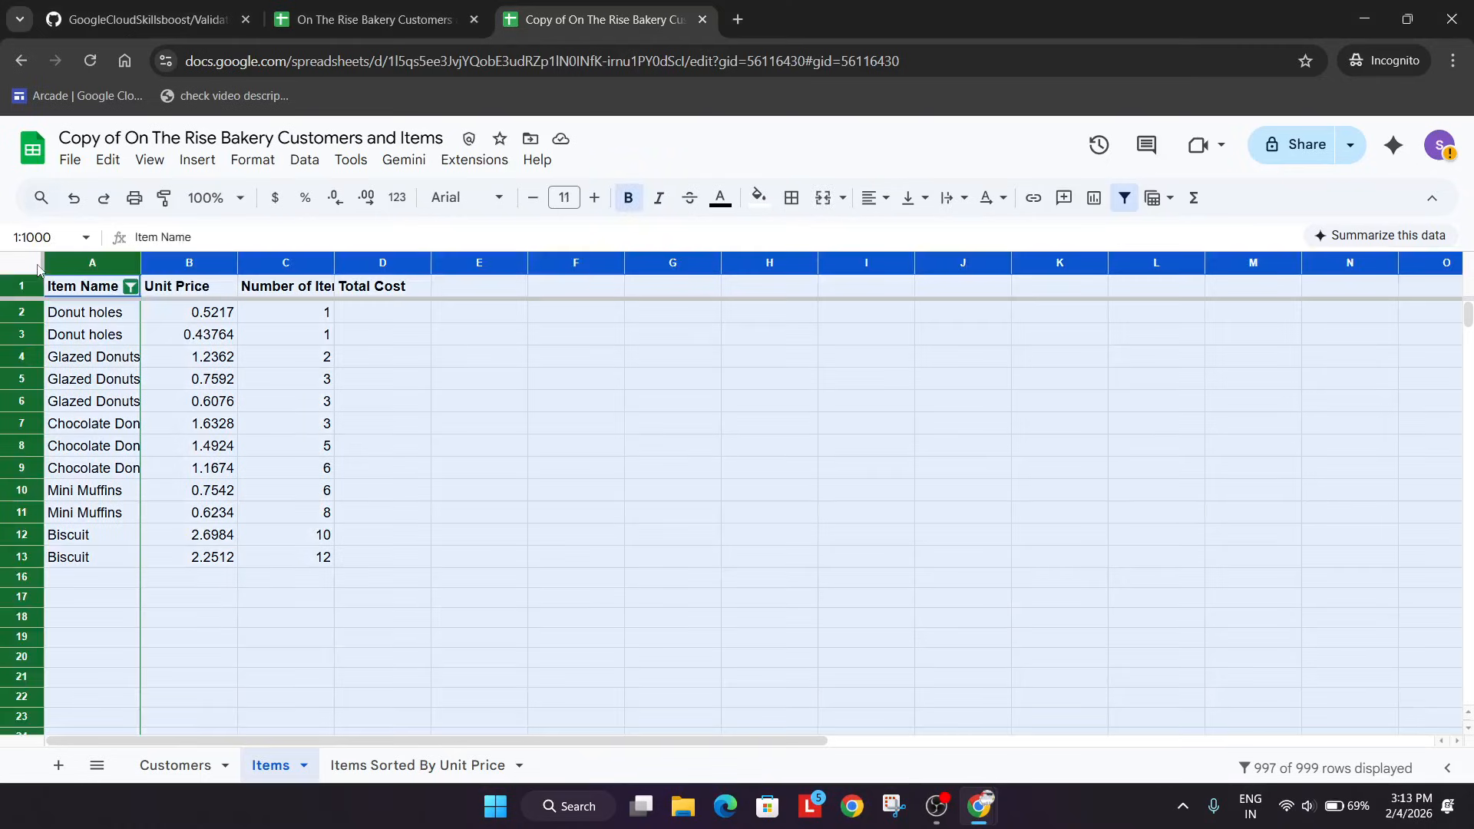
pyautogui.click(935, 808)
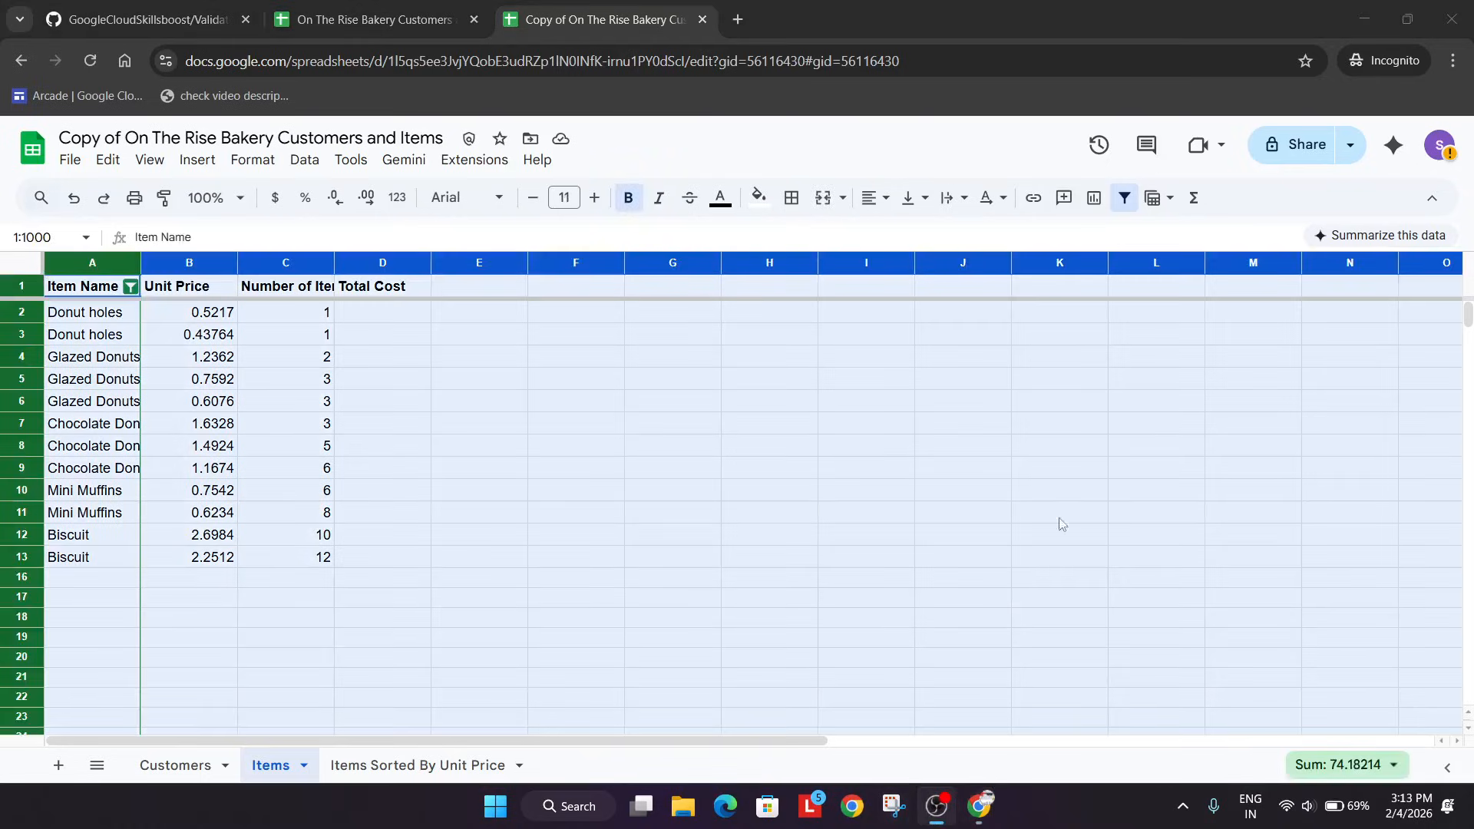
pyautogui.click(1140, 522)
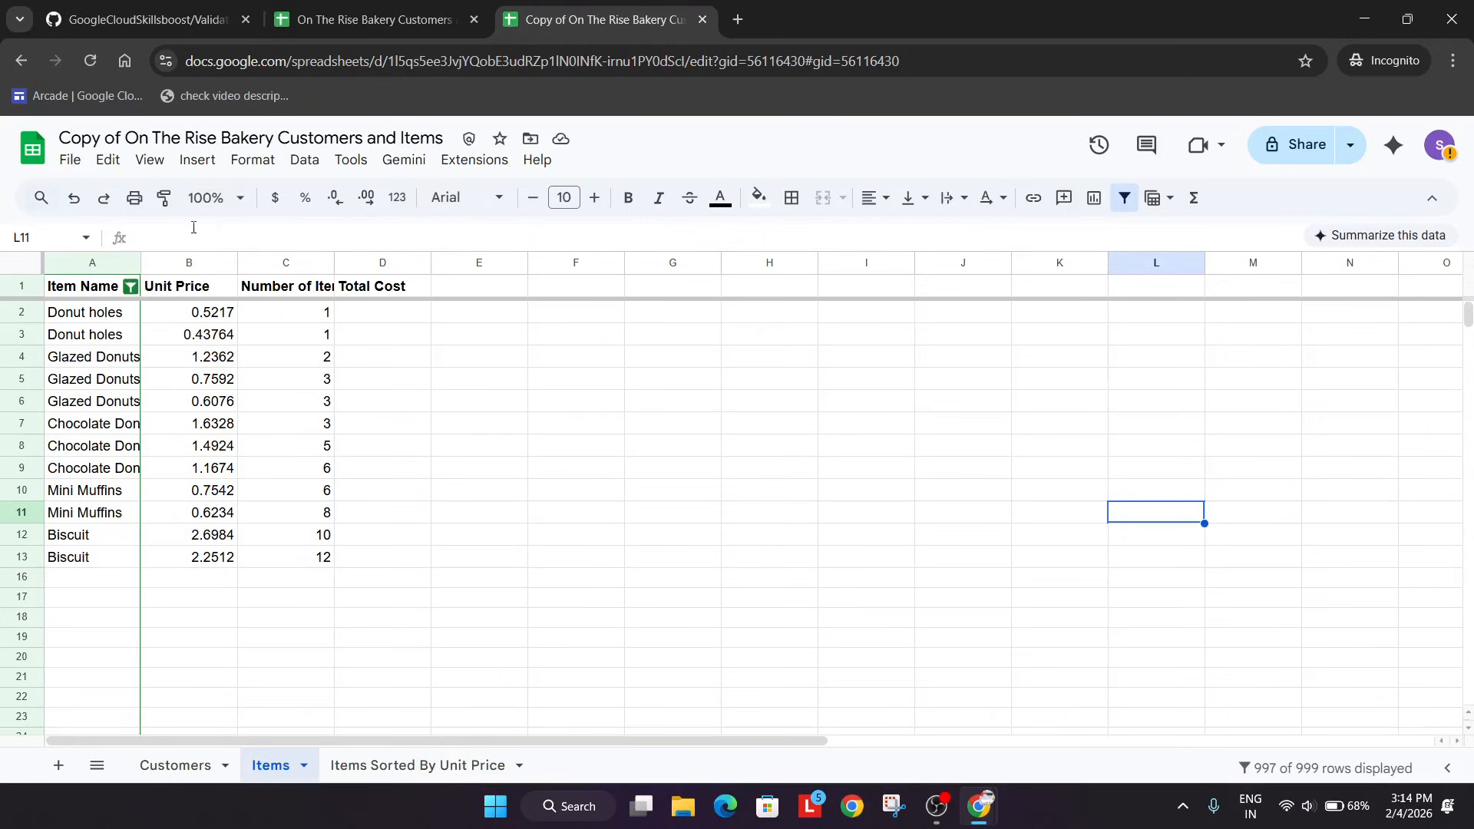
pyautogui.click(12, 266)
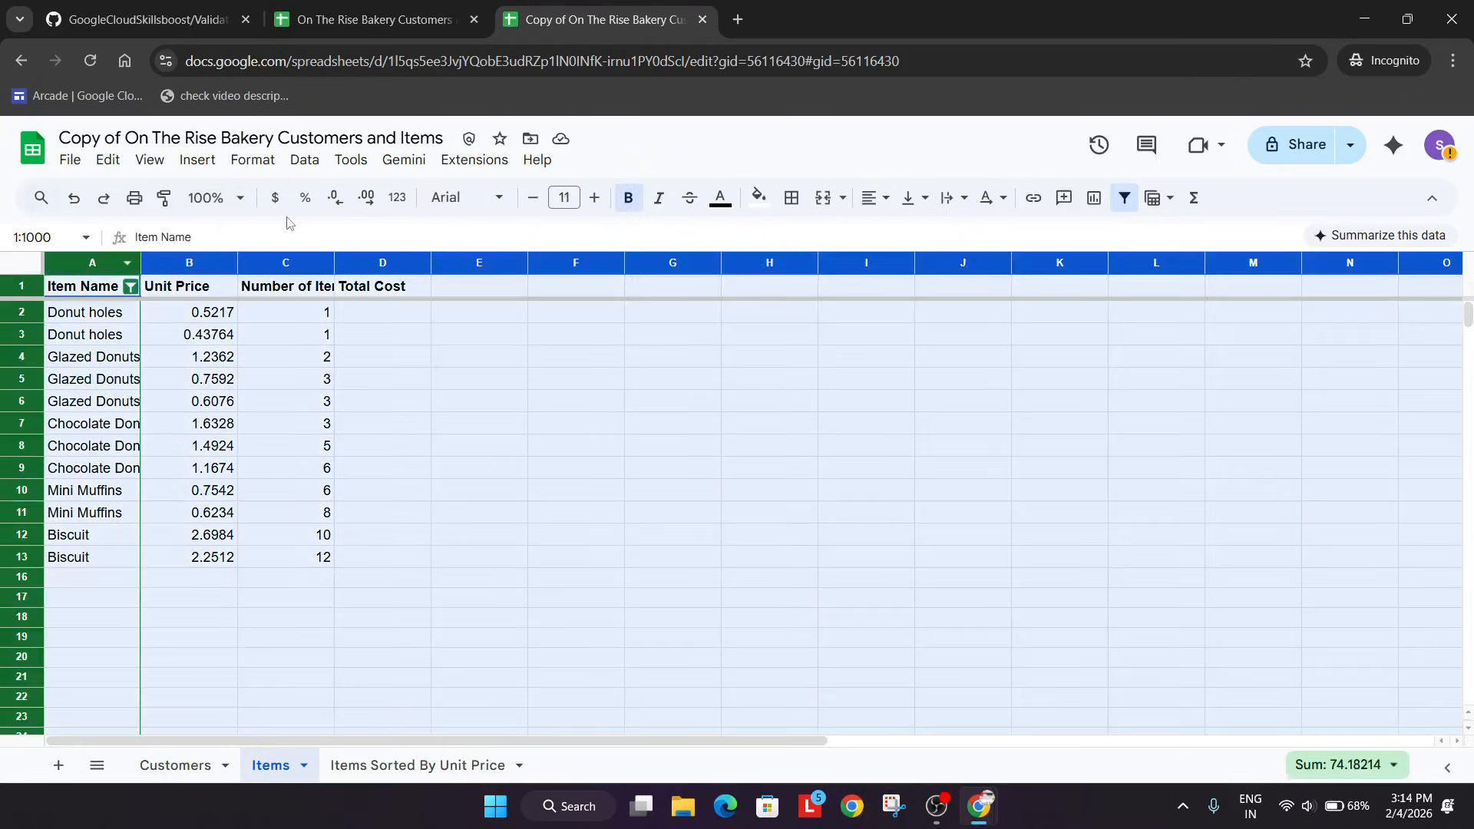
pyautogui.click(304, 160)
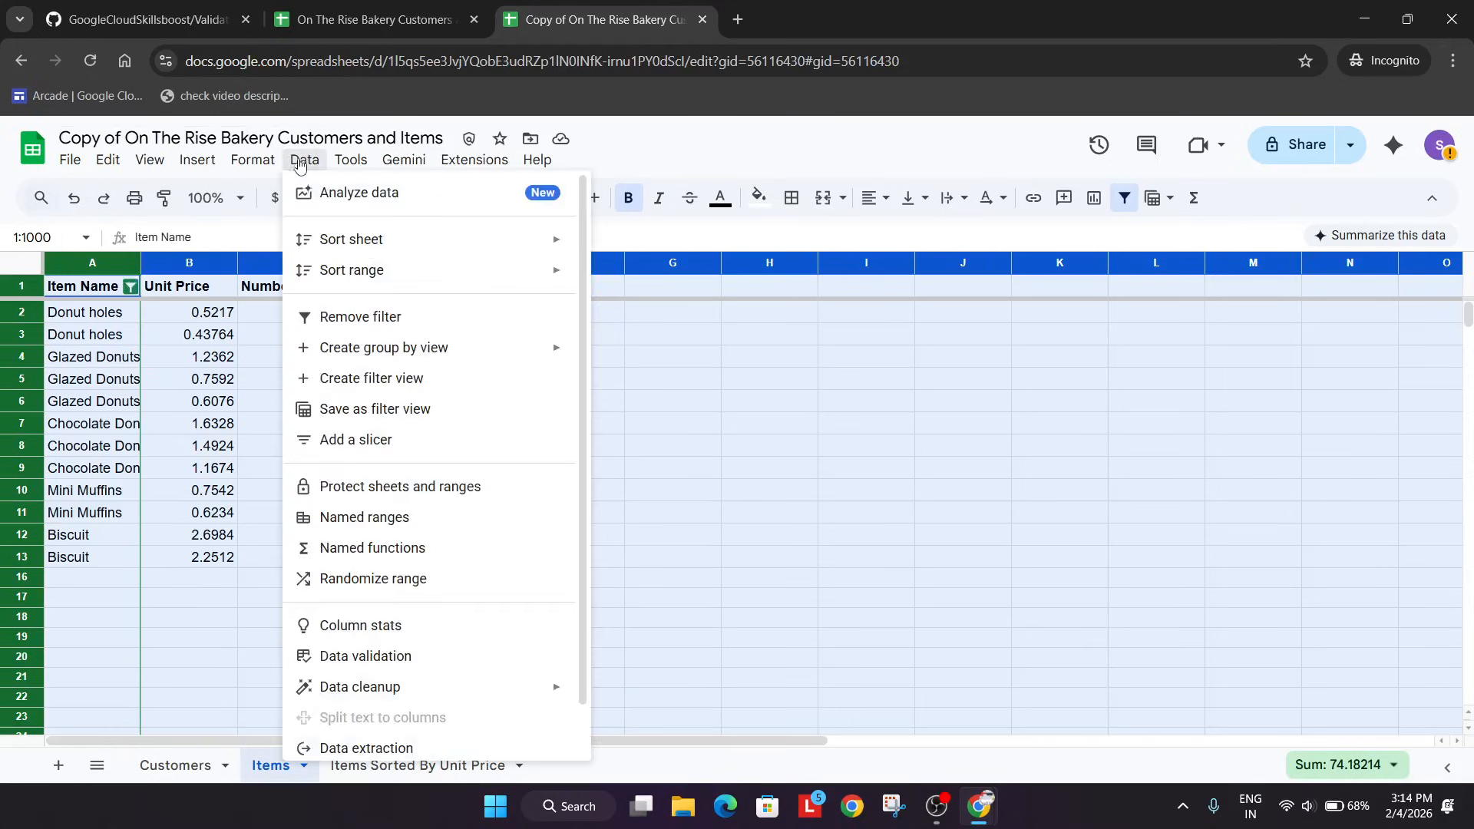
pyautogui.click(475, 388)
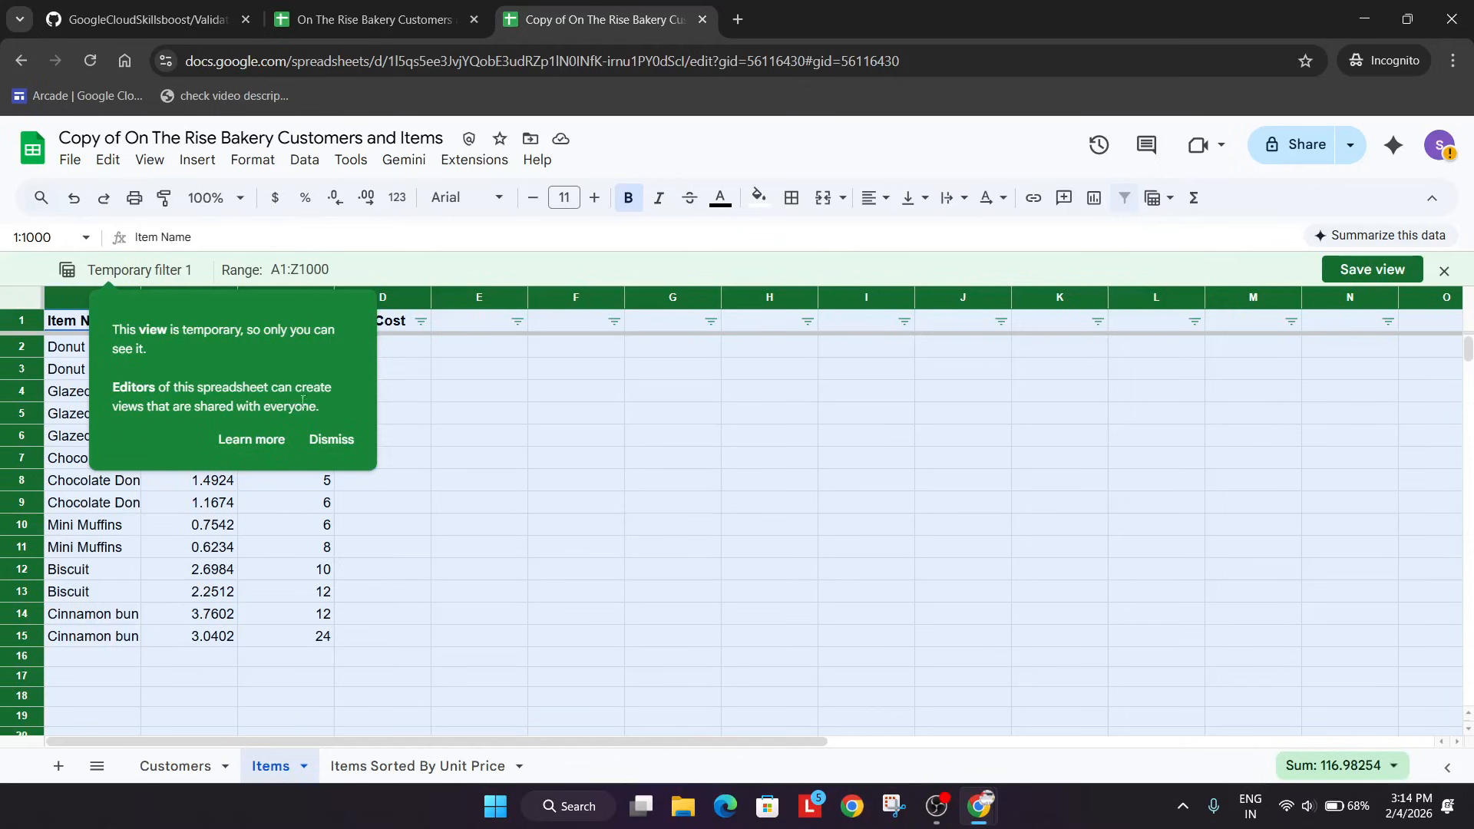
pyautogui.click(329, 441)
# Filter out the value Cinnamon bun from the Item Name column in the temporary filter view.
pyautogui.click(132, 324)
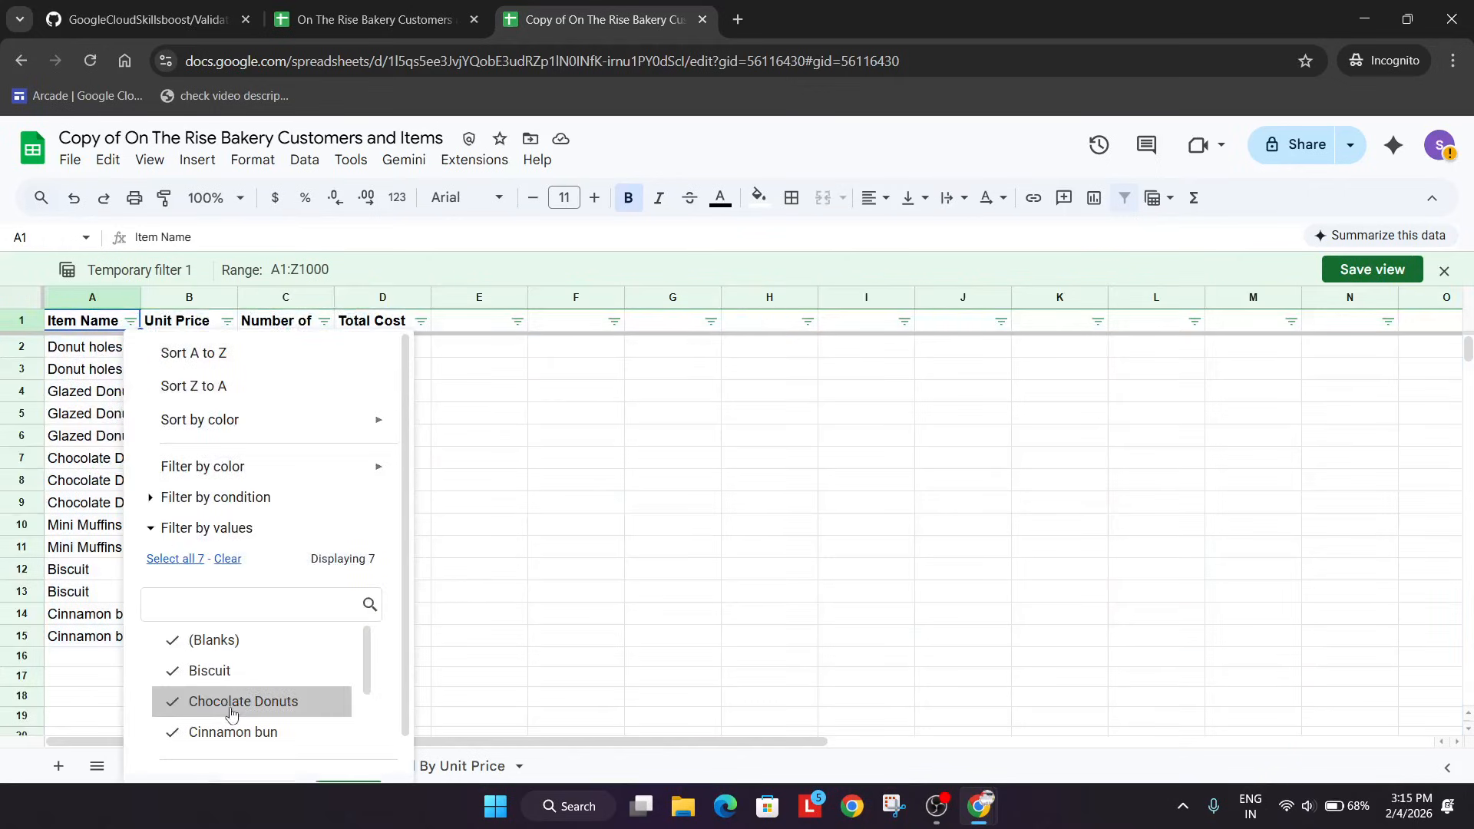
pyautogui.scroll(-3, 231, 687)
pyautogui.click(276, 658)
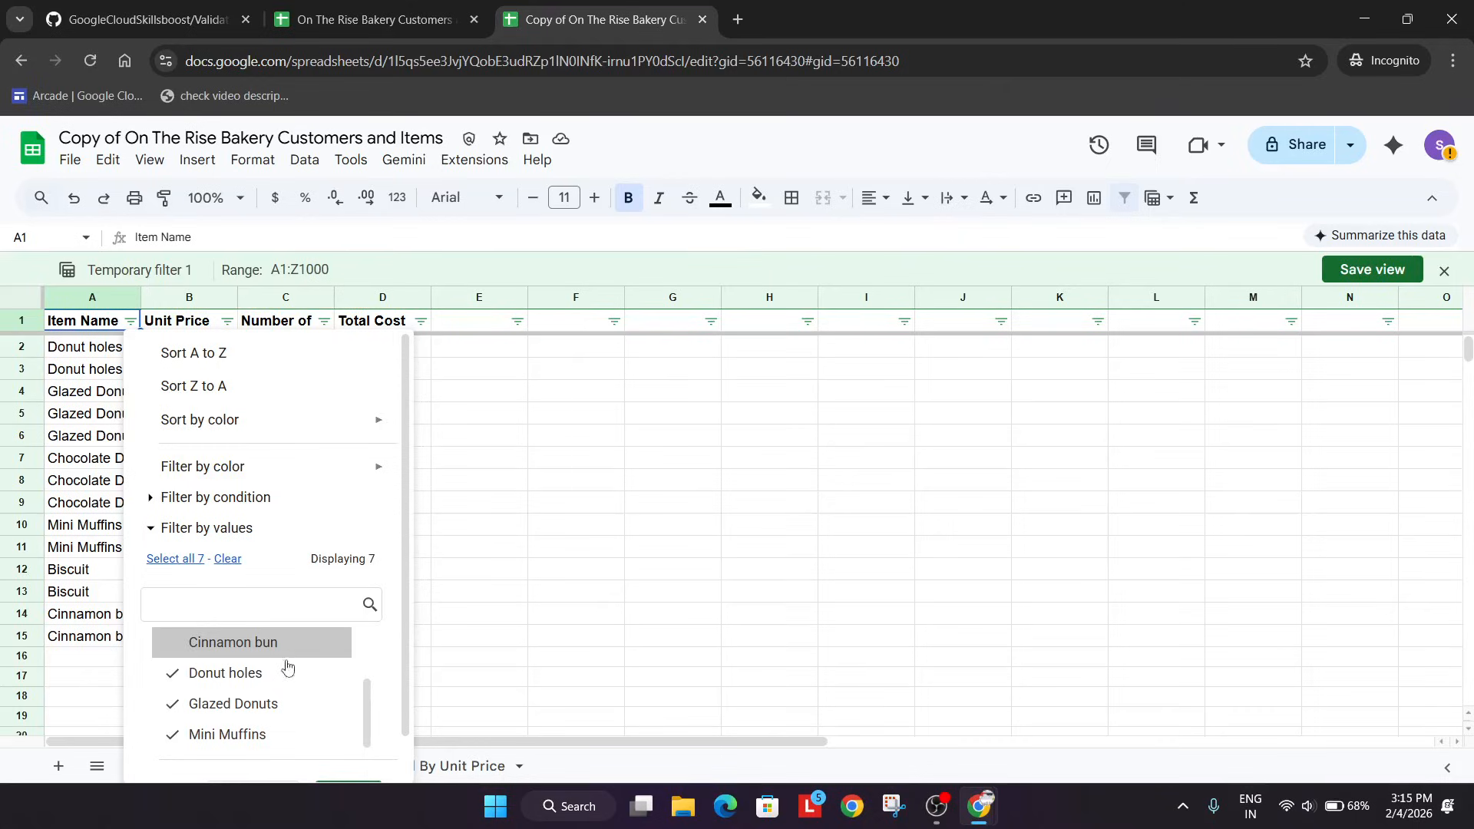
pyautogui.scroll(-2, 381, 714)
pyautogui.click(357, 750)
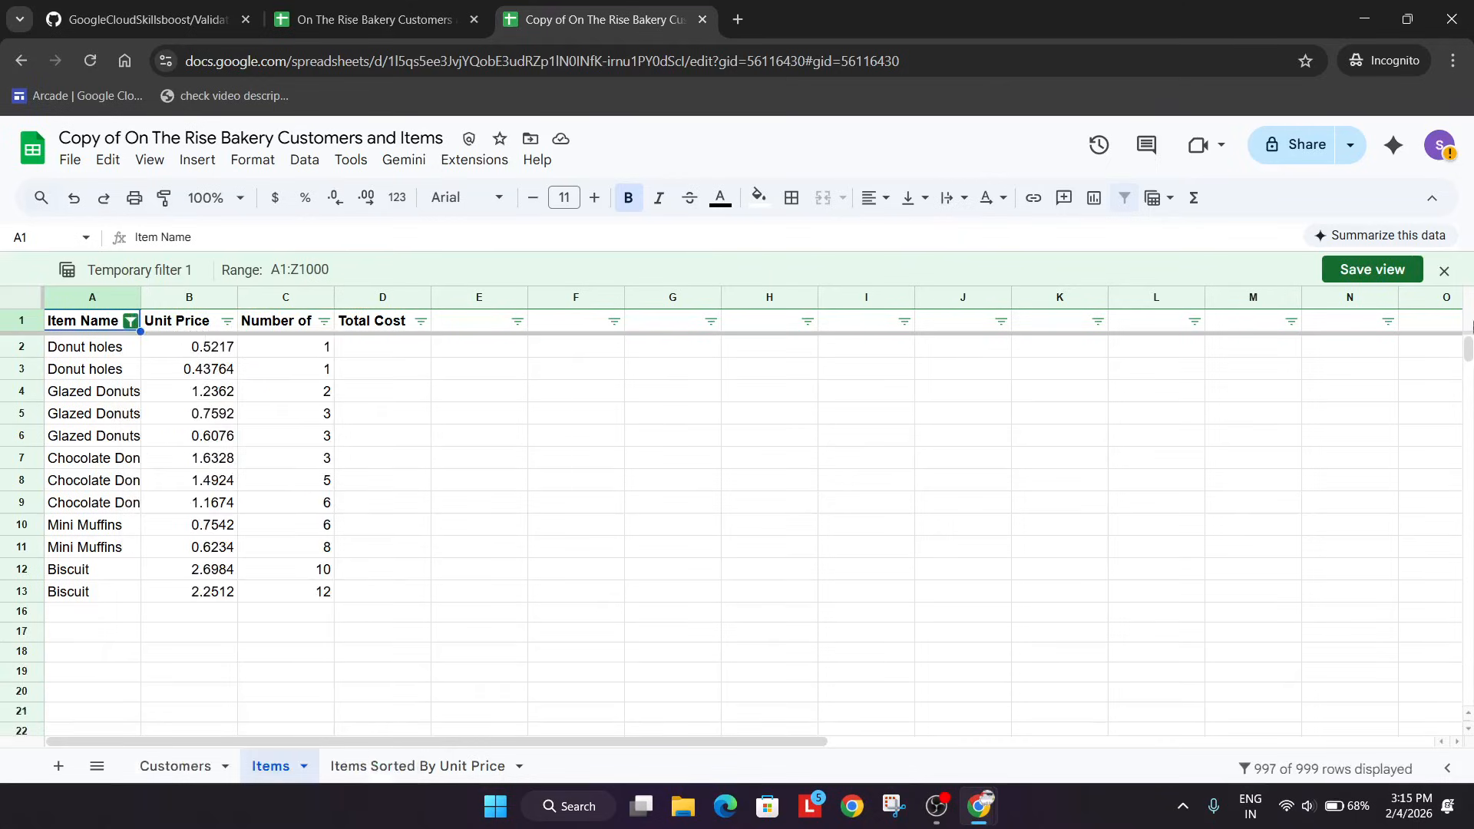
# Save the temporary filter view of the Items sheet under the name drabhi.
pyautogui.click(1257, 443)
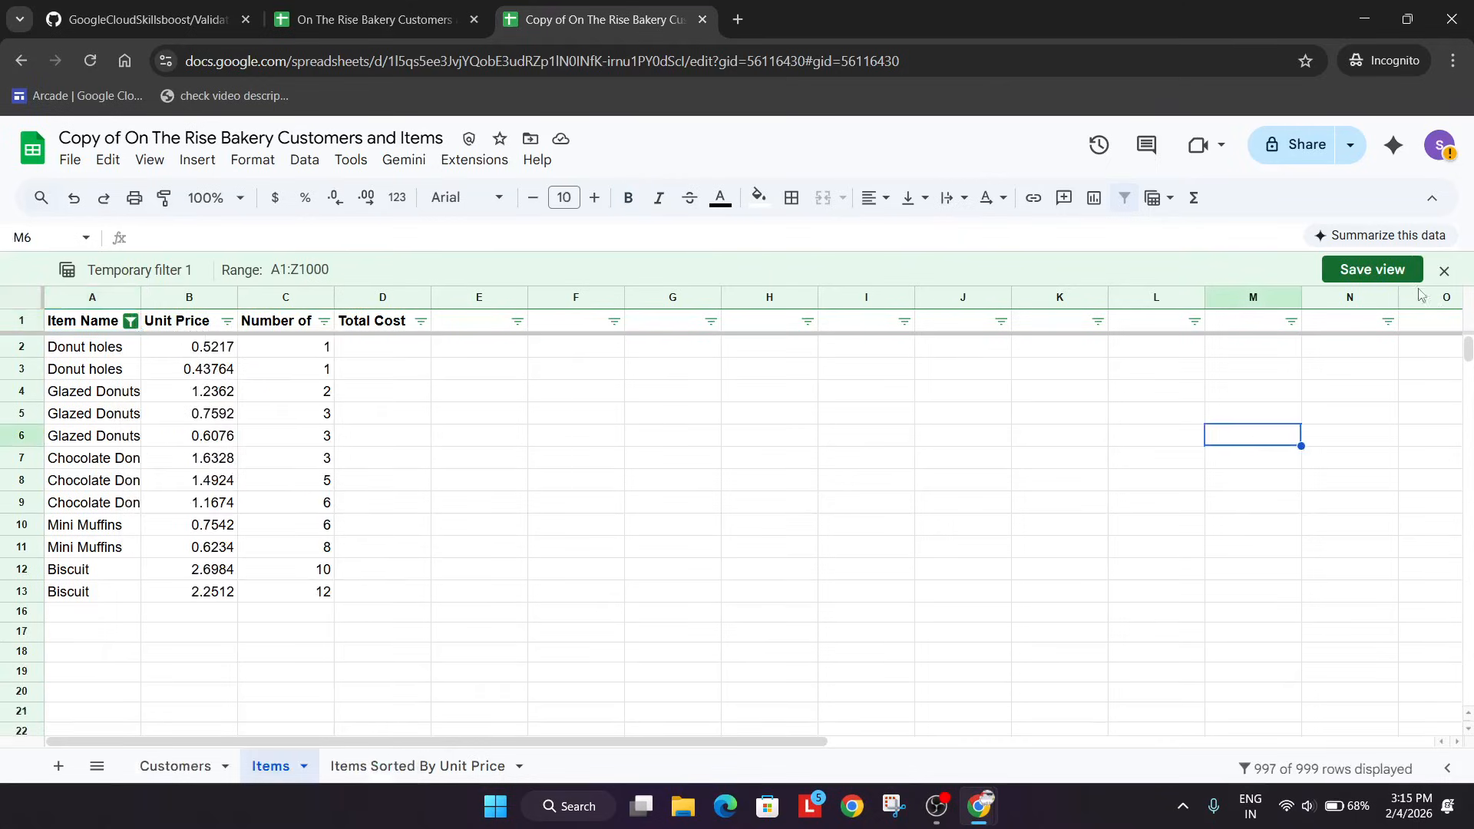
pyautogui.click(1373, 268)
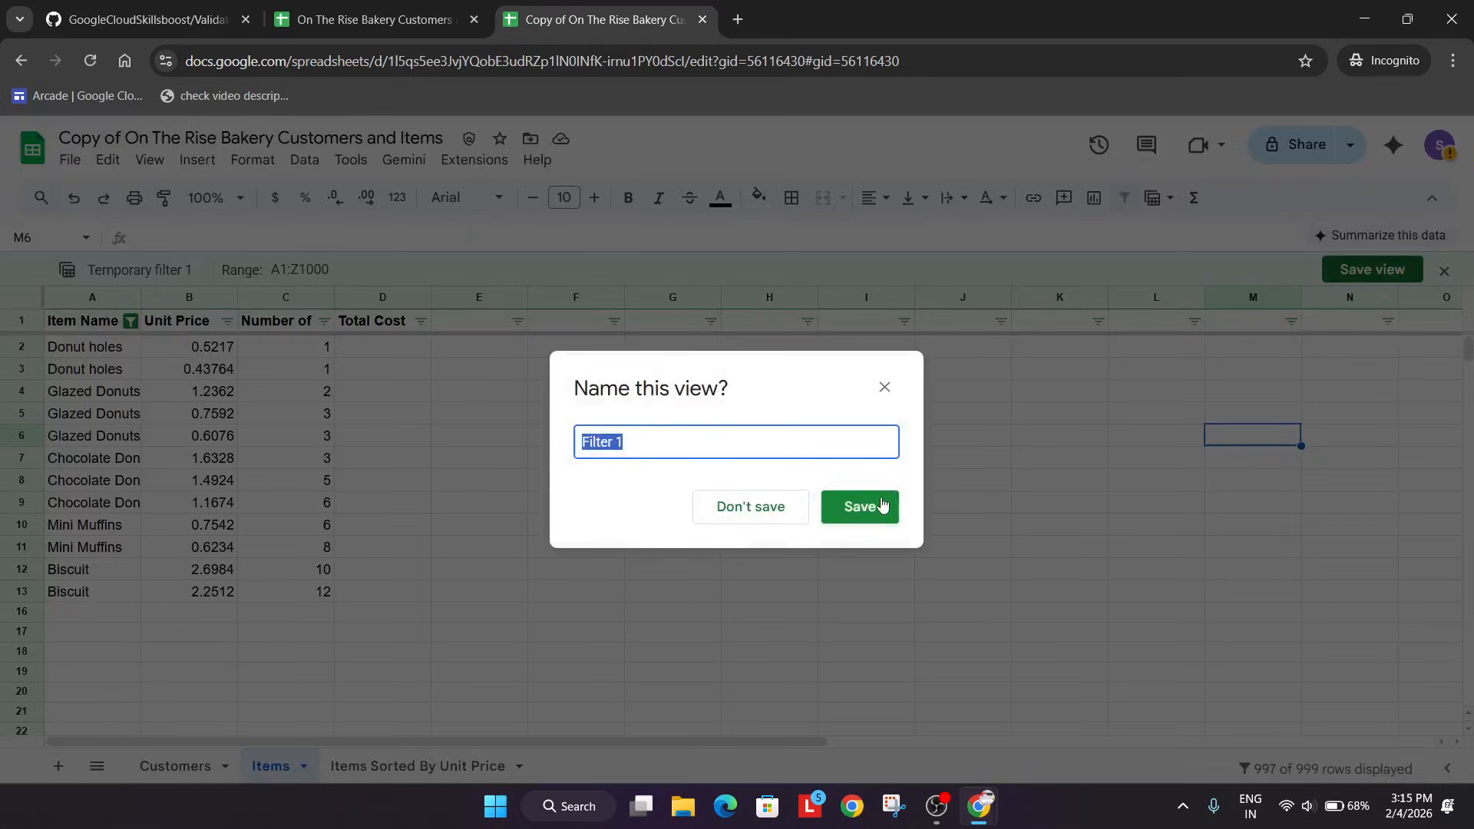
pyautogui.write('drabhi')
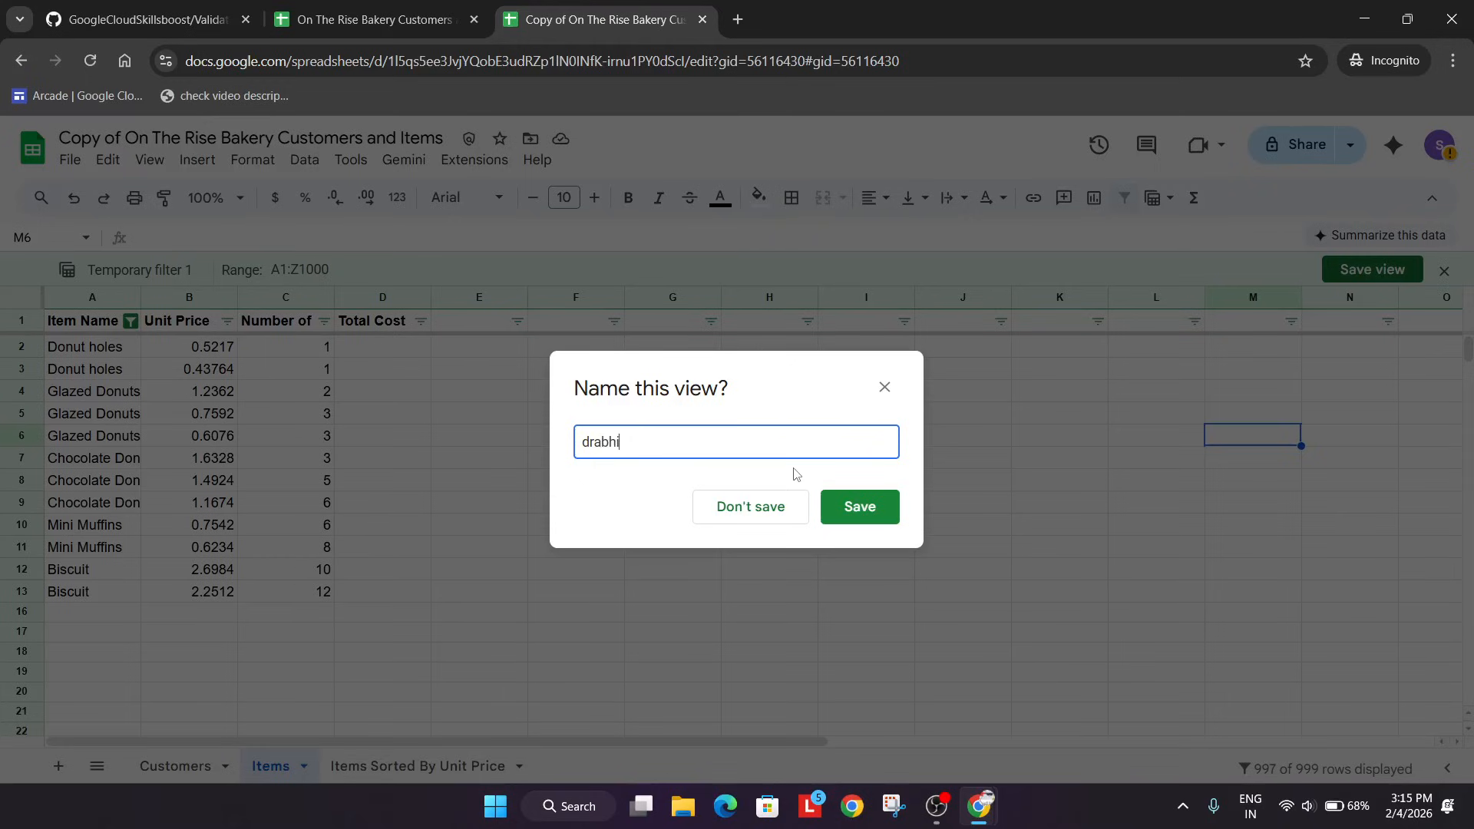
pyautogui.press('Return')
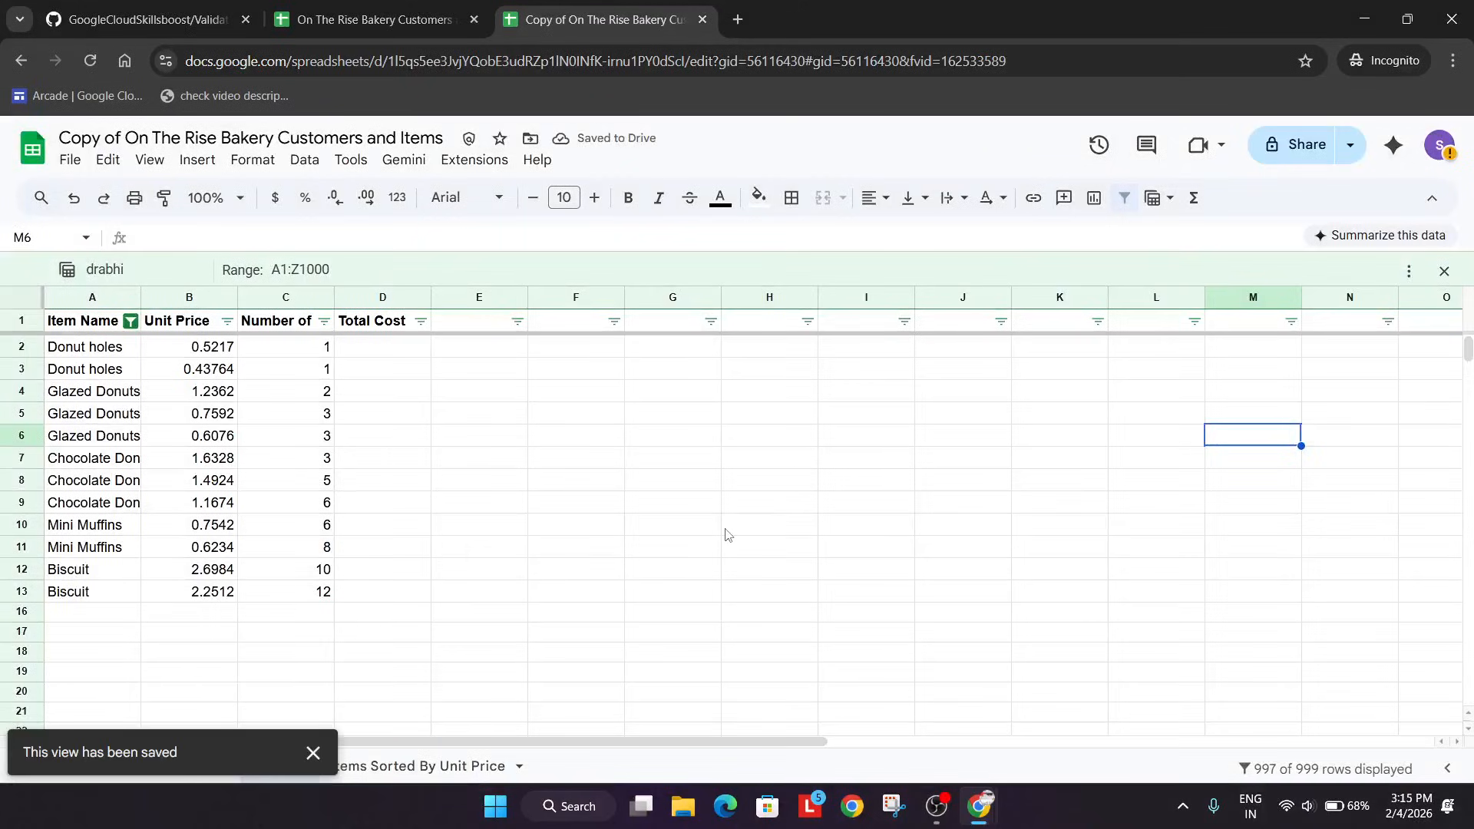
# Switch to the lab page, run the progress check for Create a filter view, and read on to Task 3.
pyautogui.hotkey('alt', 'Tab')
pyautogui.scroll(-4, 577, 556)
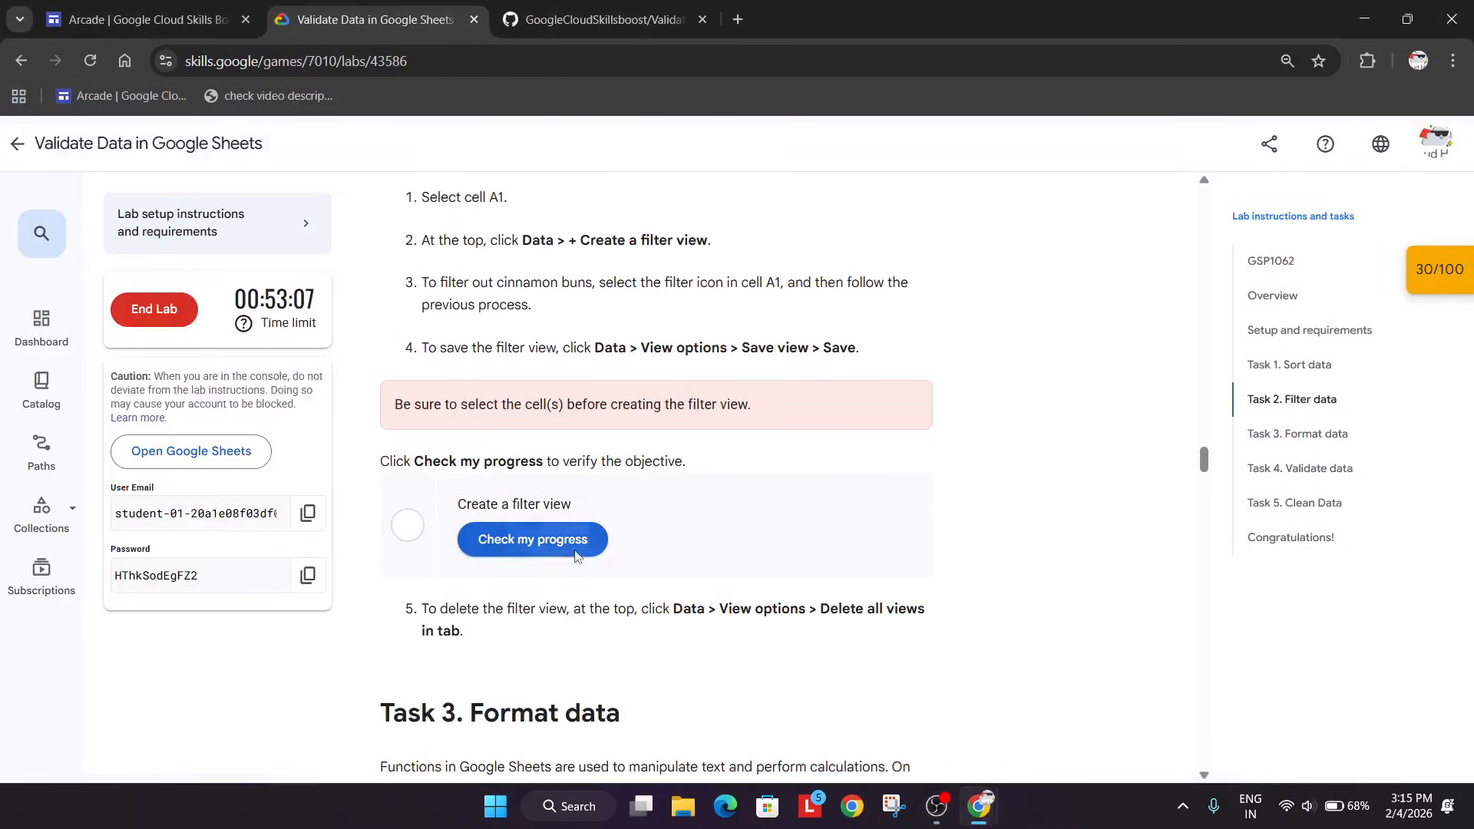
pyautogui.click(577, 554)
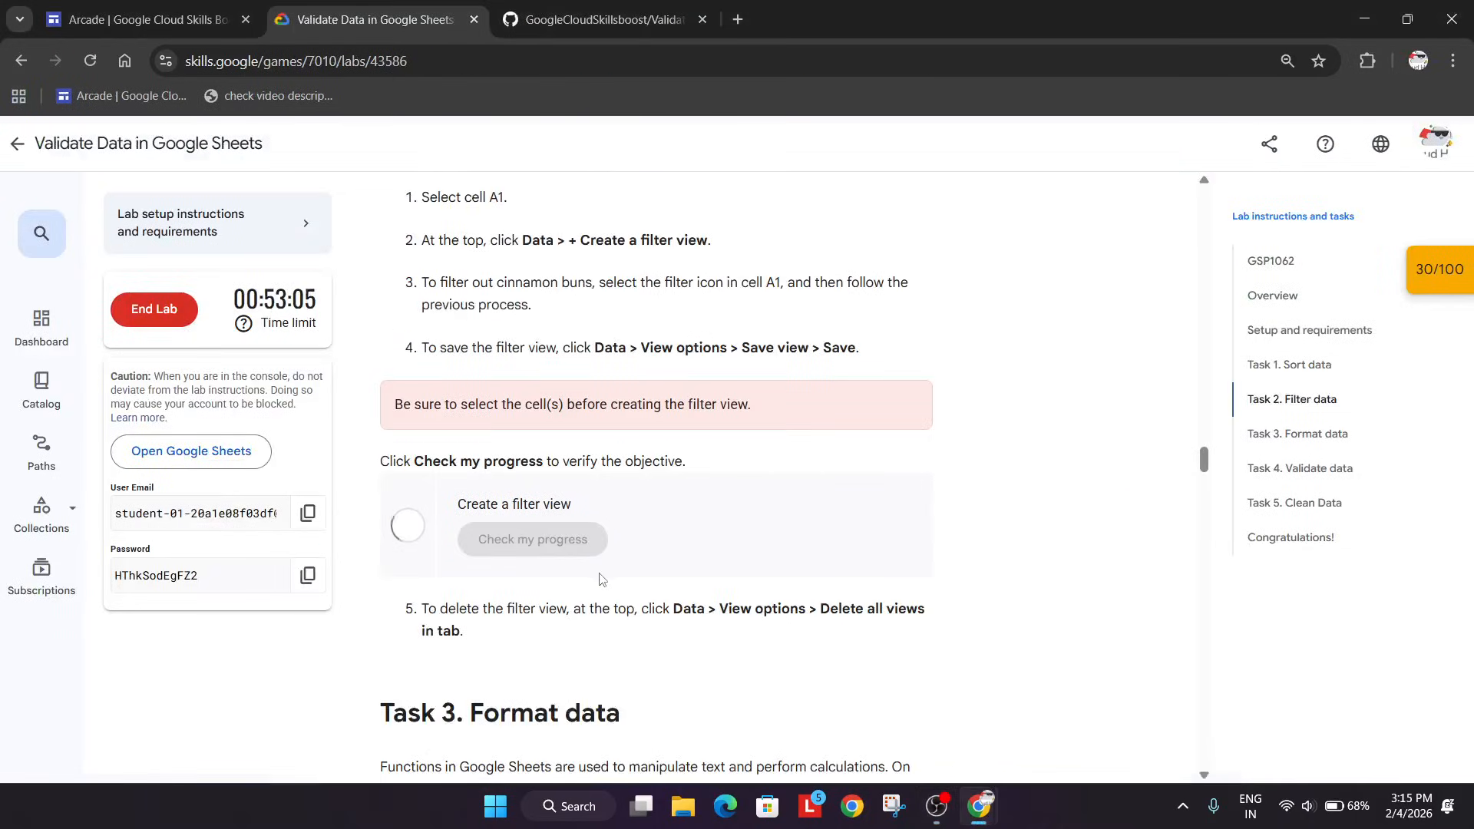
pyautogui.scroll(-6, 600, 574)
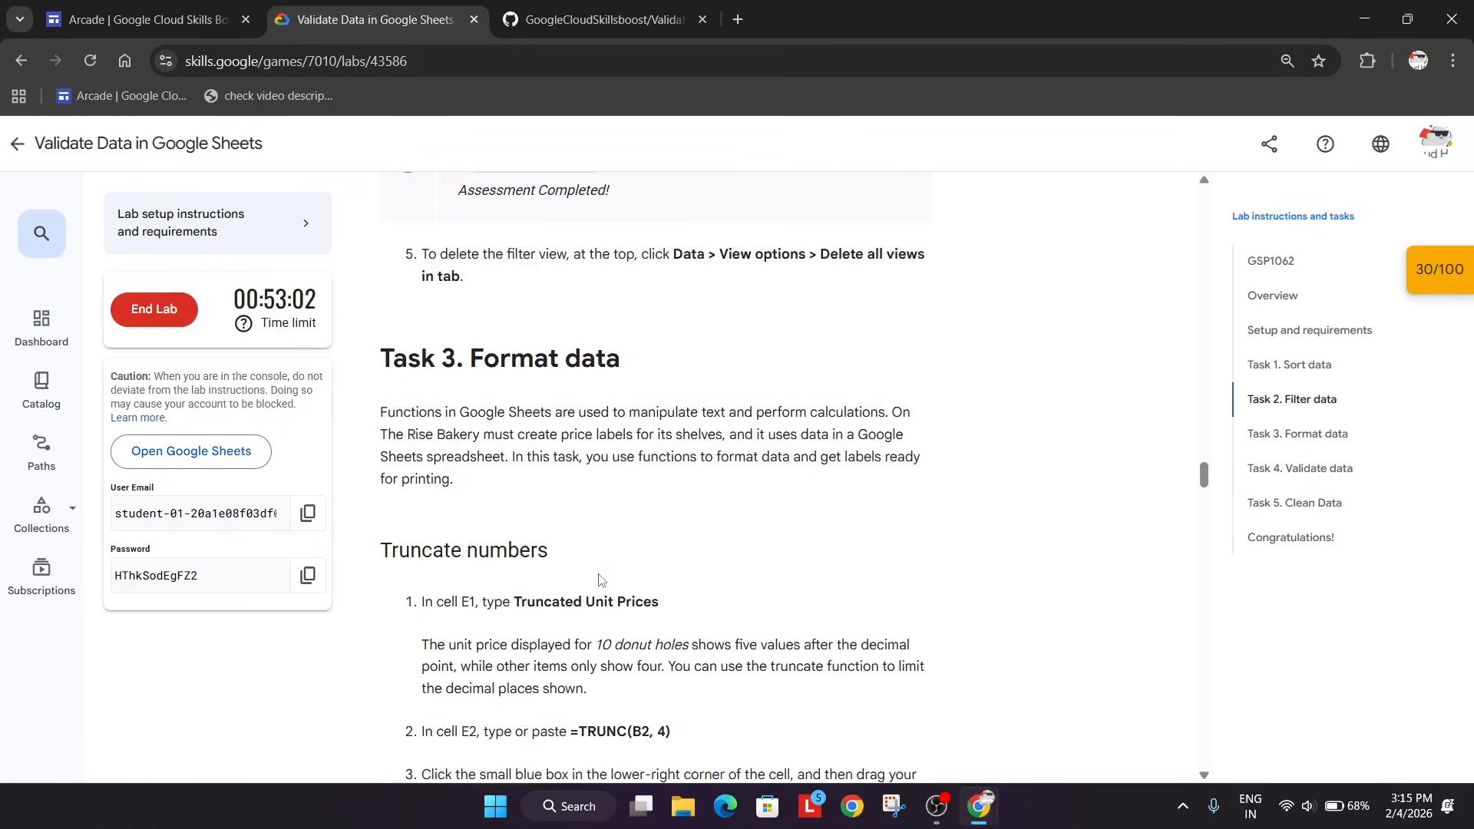
# Switch back to the spreadsheet copy and delete the saved filter view from the Items sheet.
pyautogui.hotkey('alt', 'Tab')
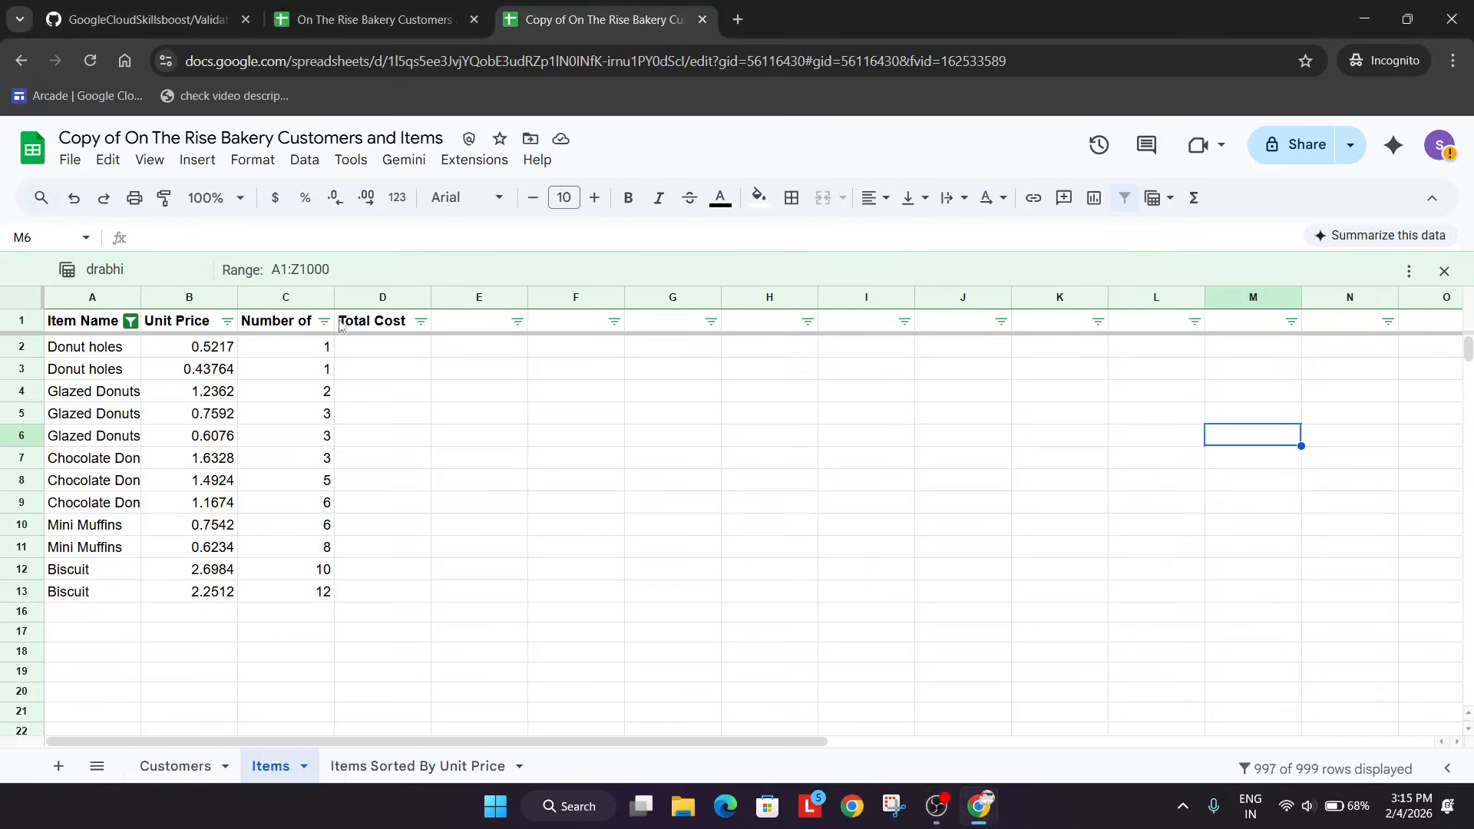
pyautogui.click(304, 160)
pyautogui.moveTo(384, 450)
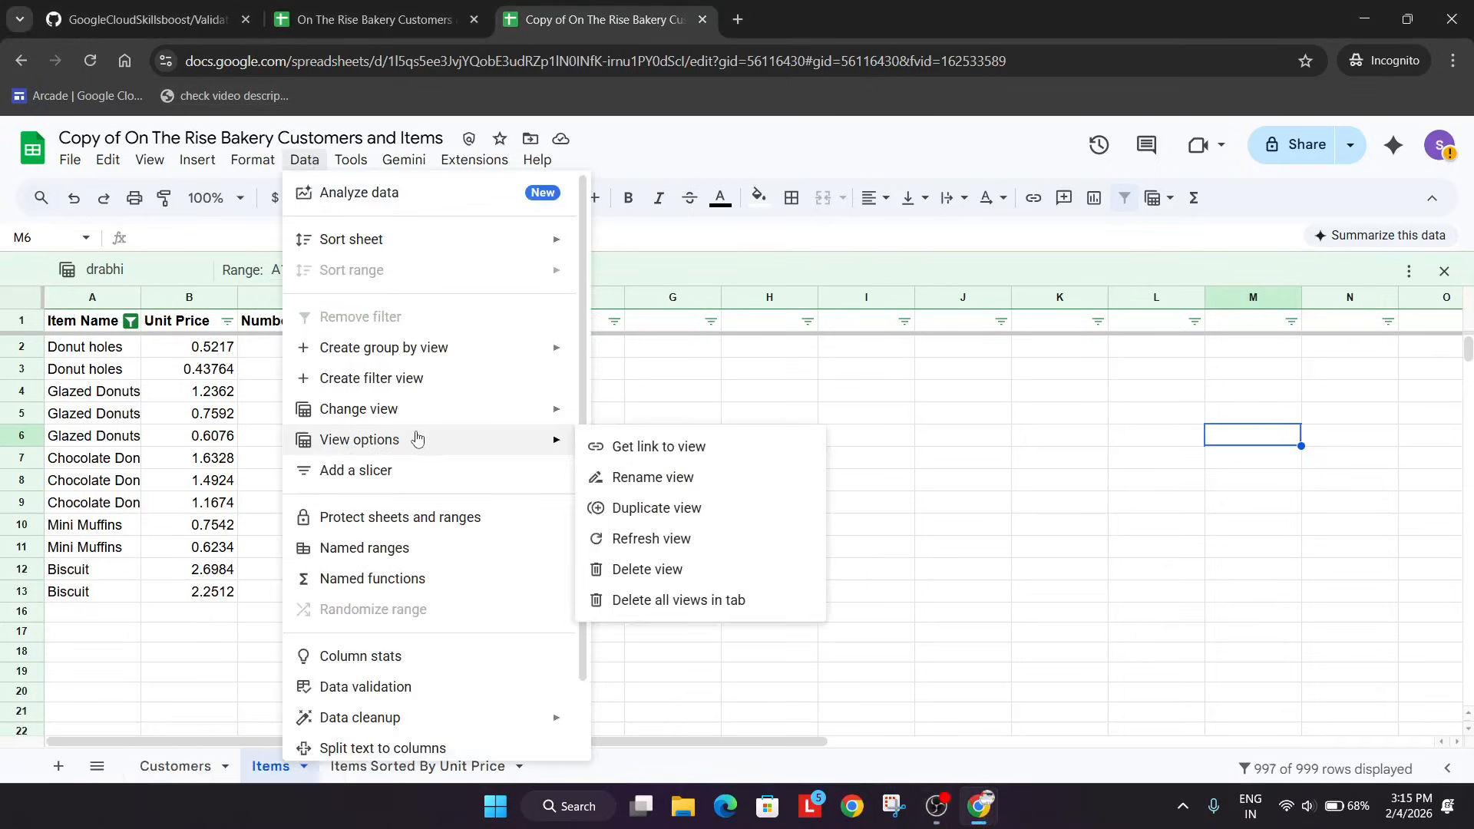
pyautogui.click(649, 572)
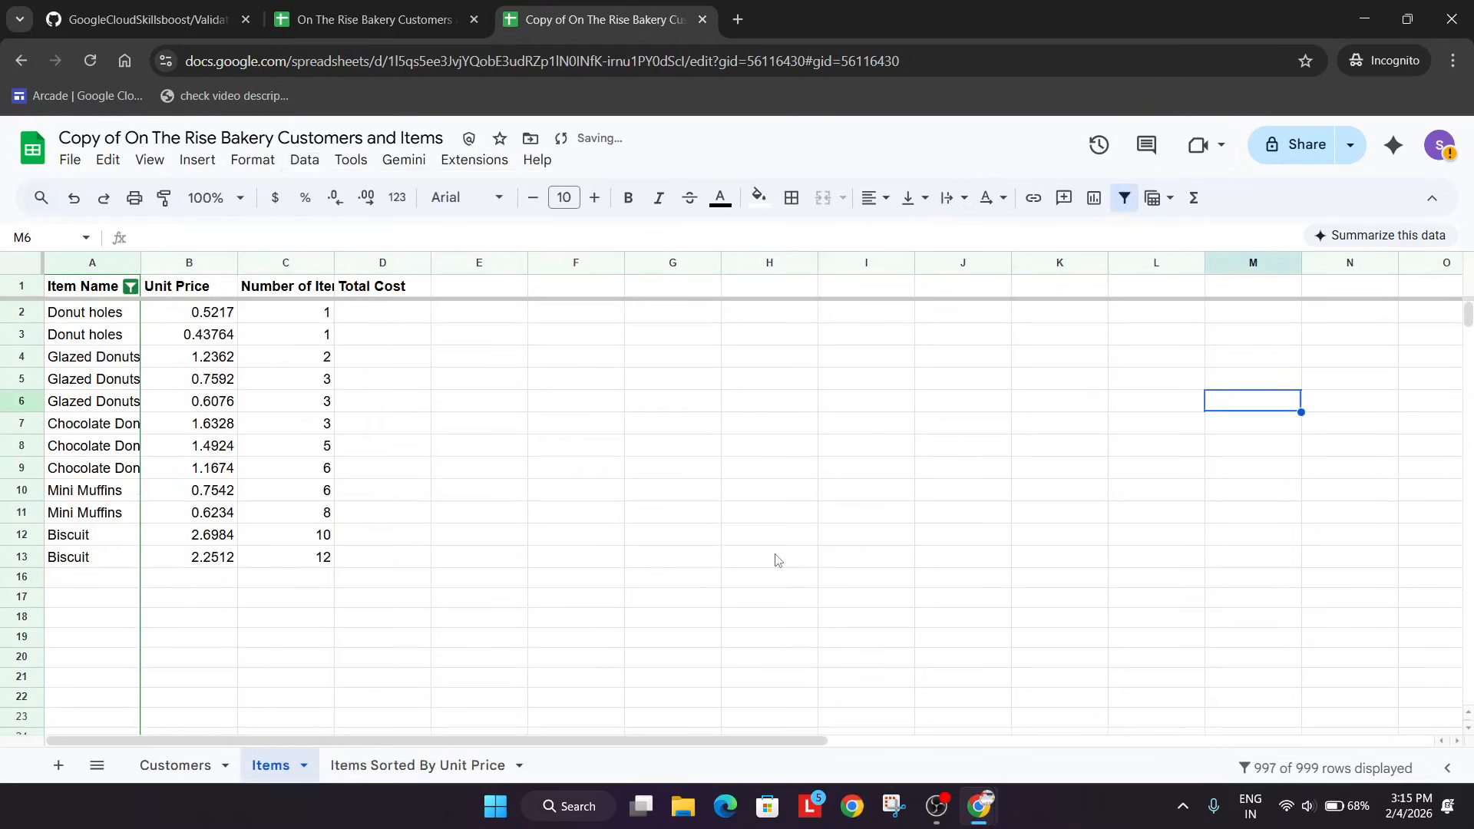
# Download the file Drabhishek1062.xlsx from the GitHub repository page.
pyautogui.click(153, 17)
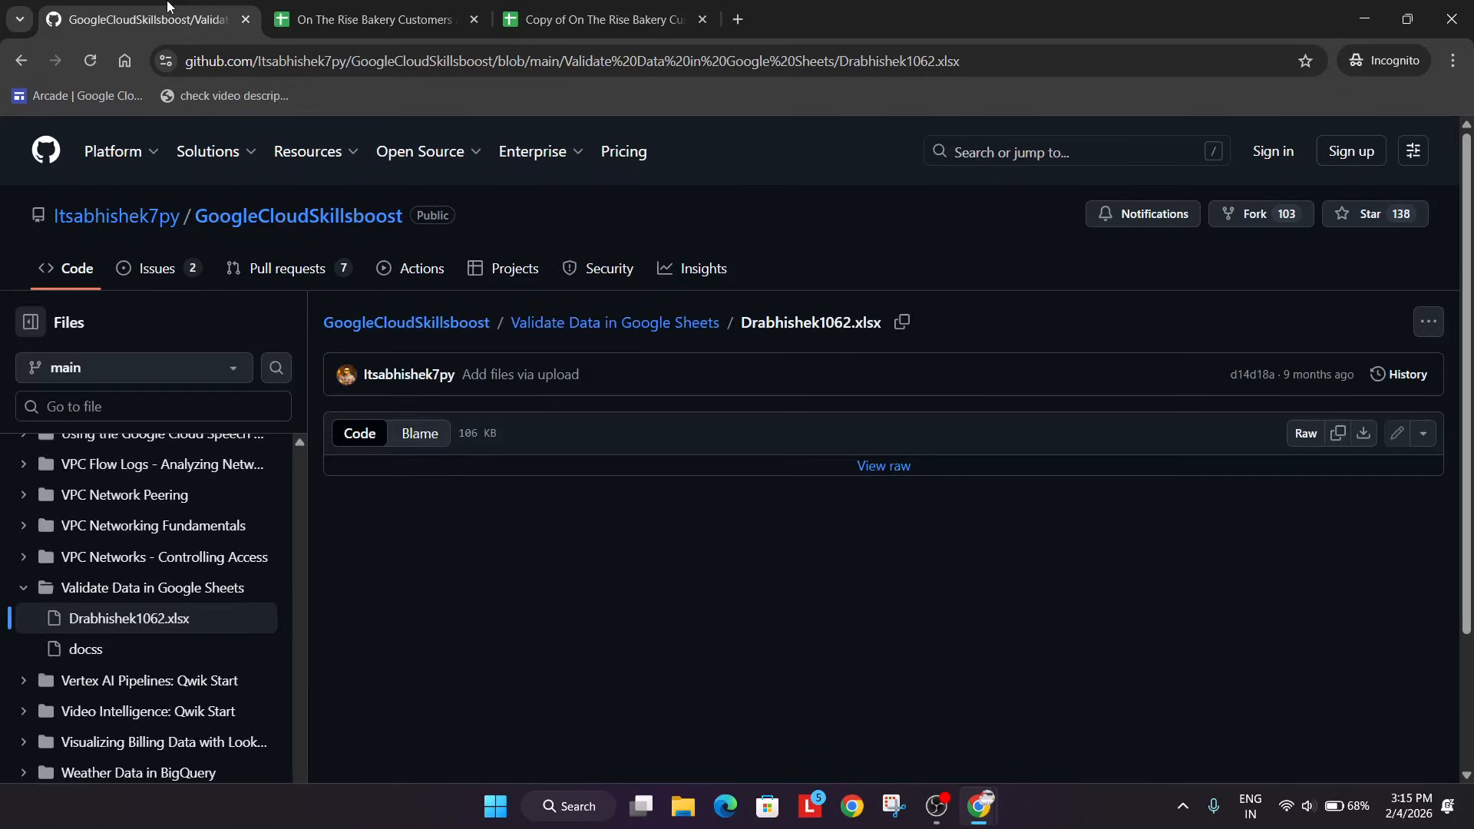
pyautogui.click(1365, 446)
pyautogui.click(596, 427)
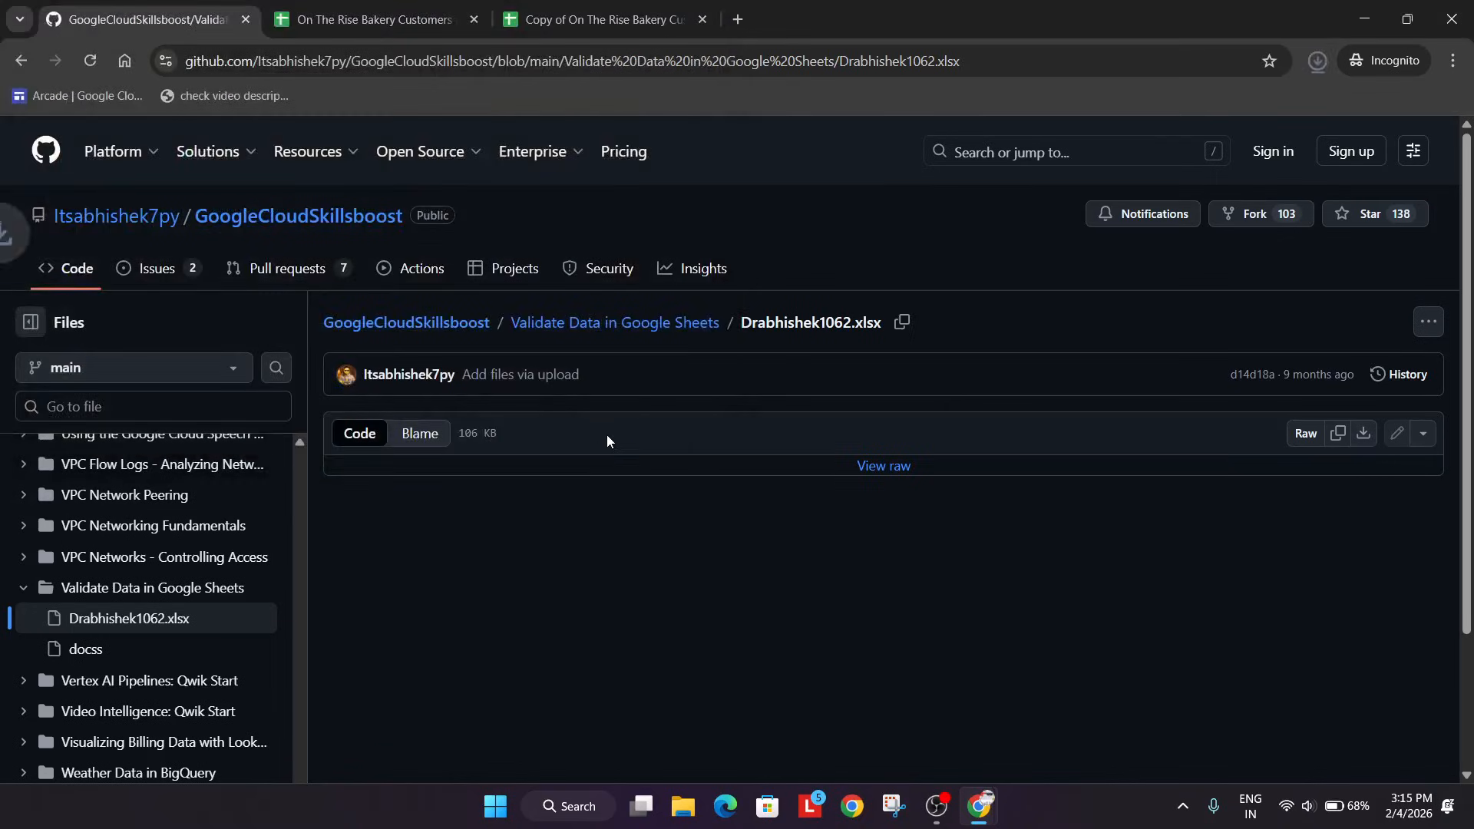
# Start a file import in the spreadsheet copy and upload the downloaded Drabhishek1062.xlsx.
pyautogui.click(614, 11)
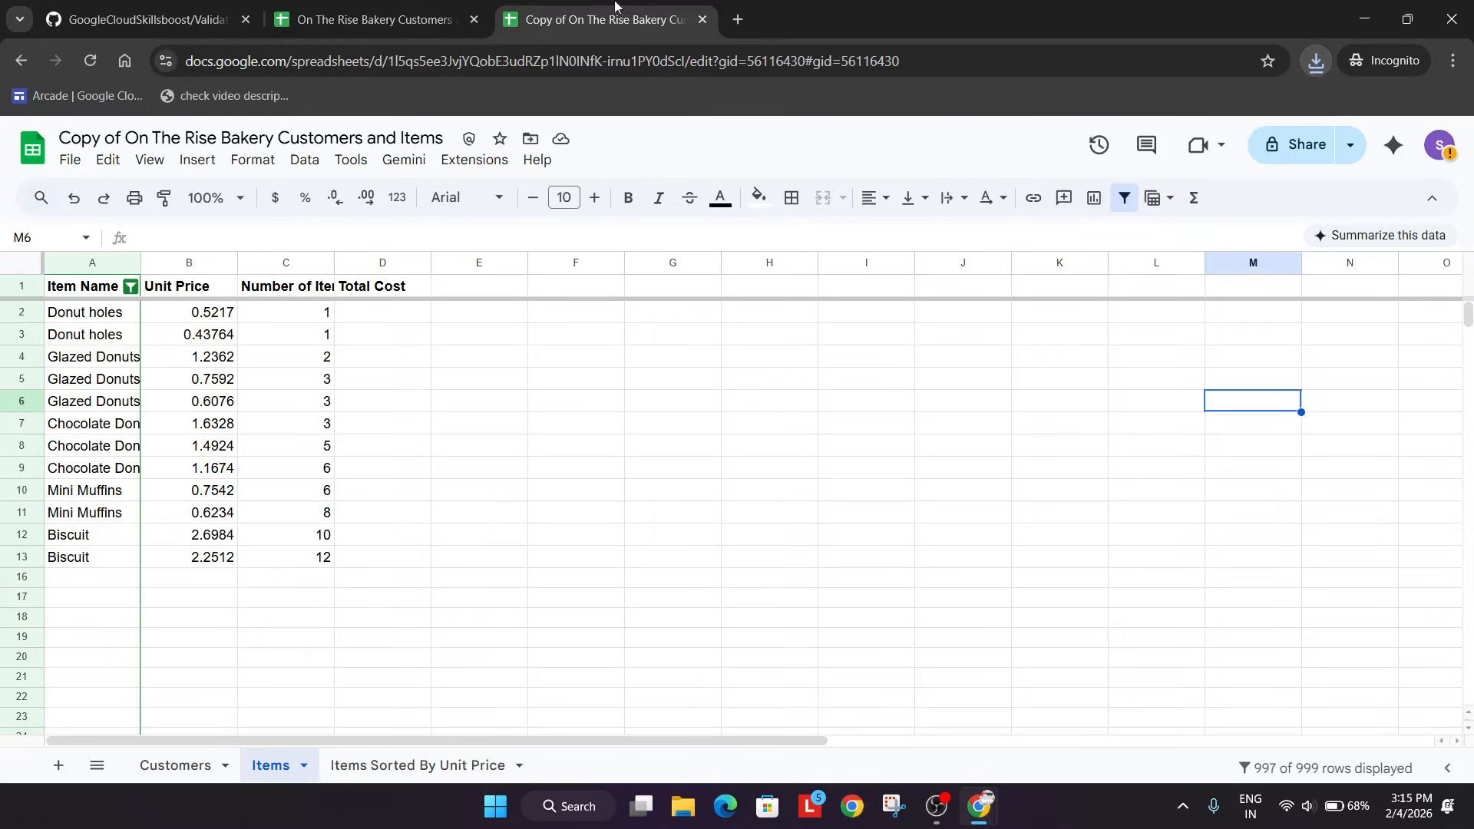
pyautogui.click(69, 161)
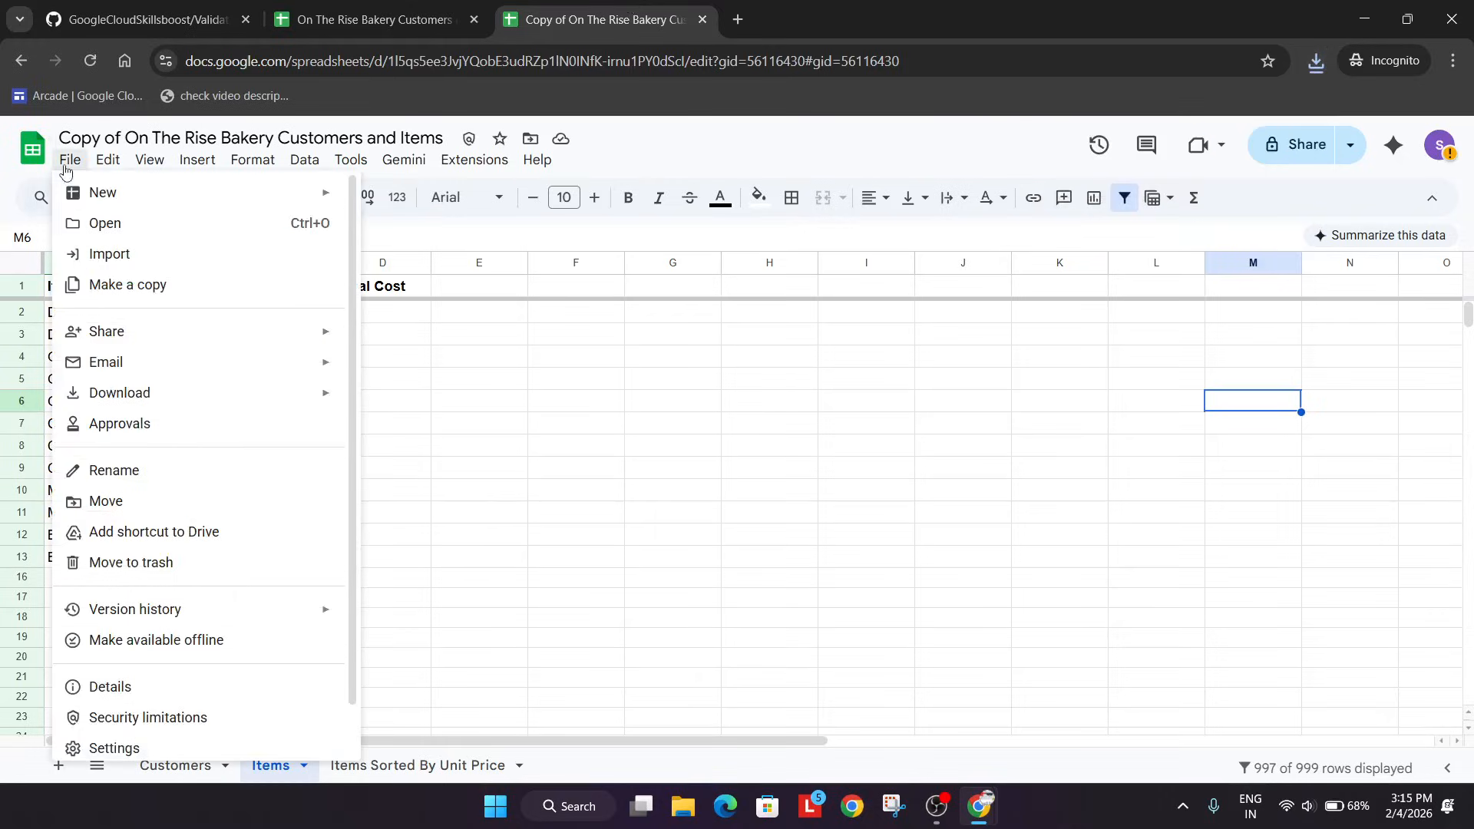
pyautogui.click(211, 278)
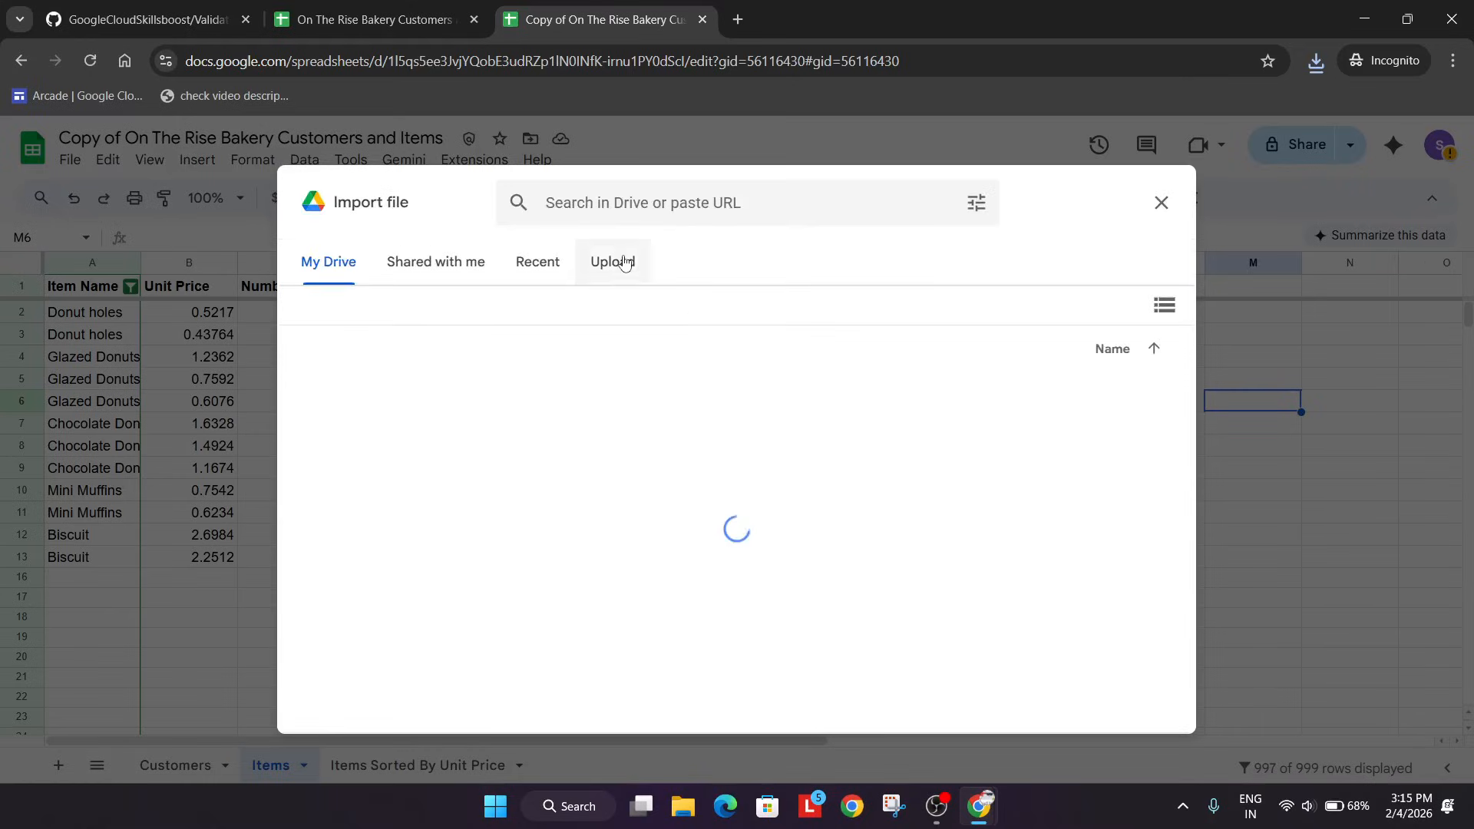
pyautogui.click(637, 261)
pyautogui.click(1317, 62)
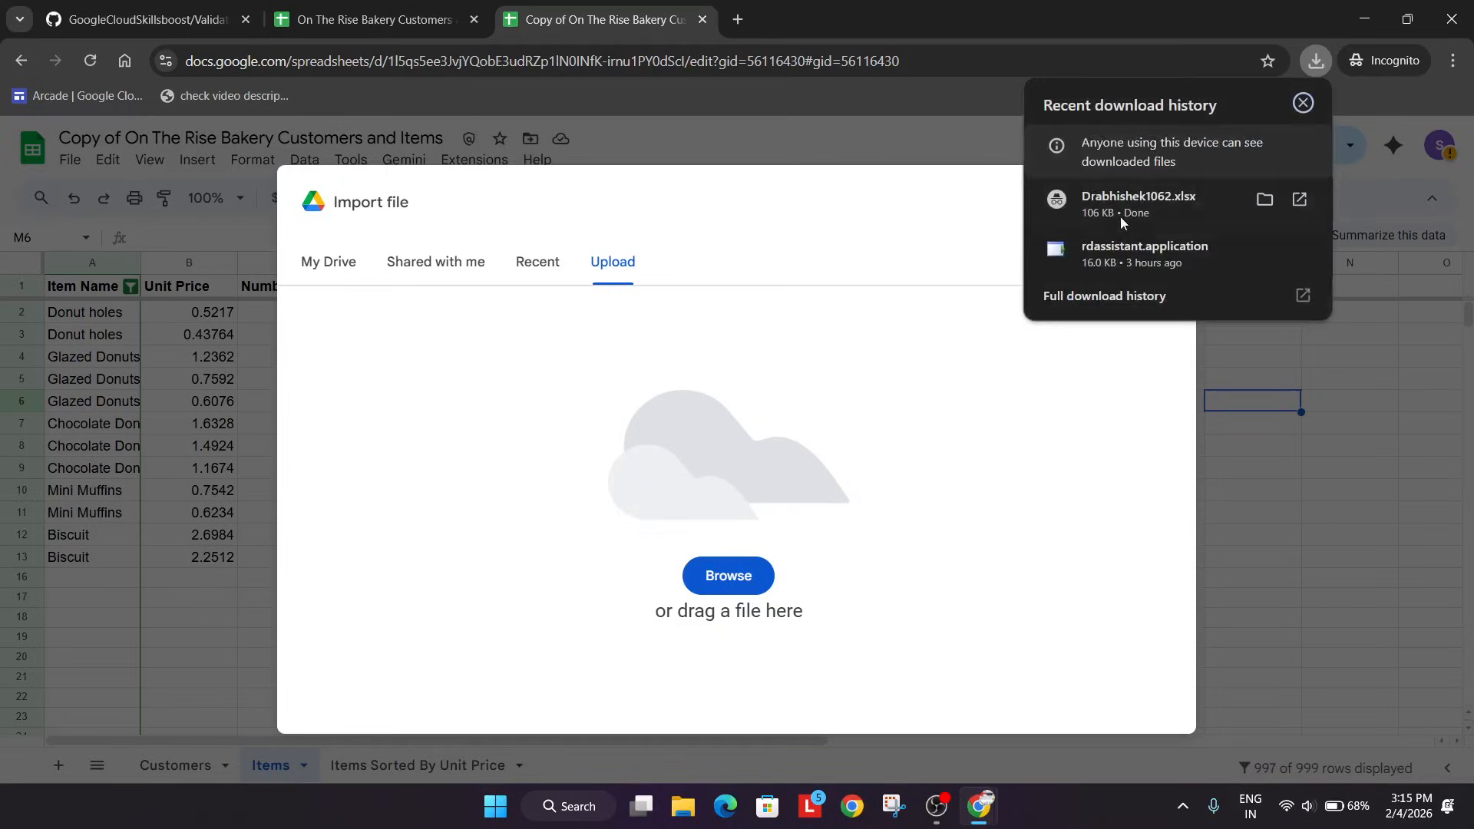
pyautogui.moveTo(1124, 204); pyautogui.dragTo(623, 415)
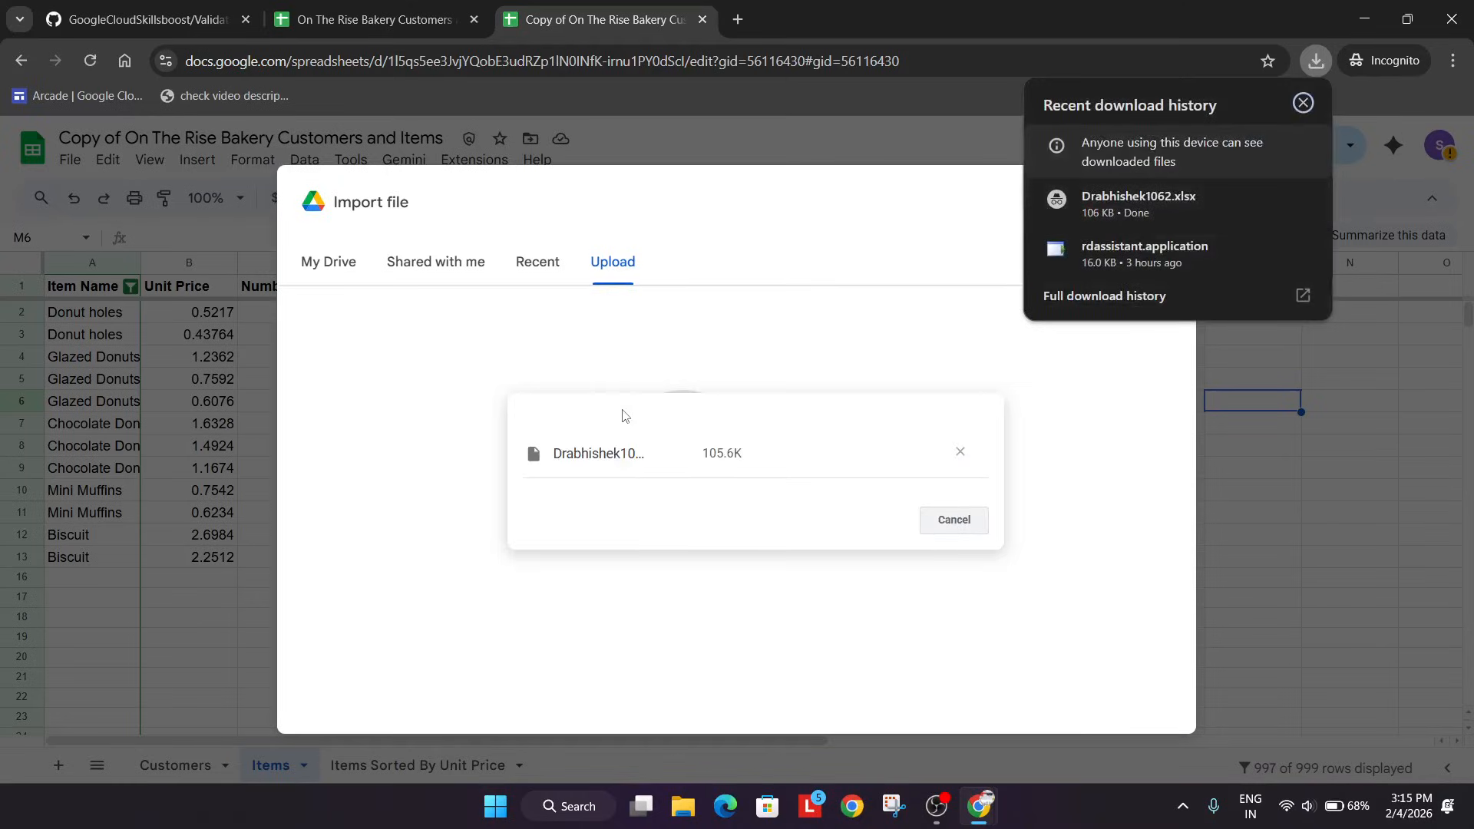
pyautogui.click(1305, 103)
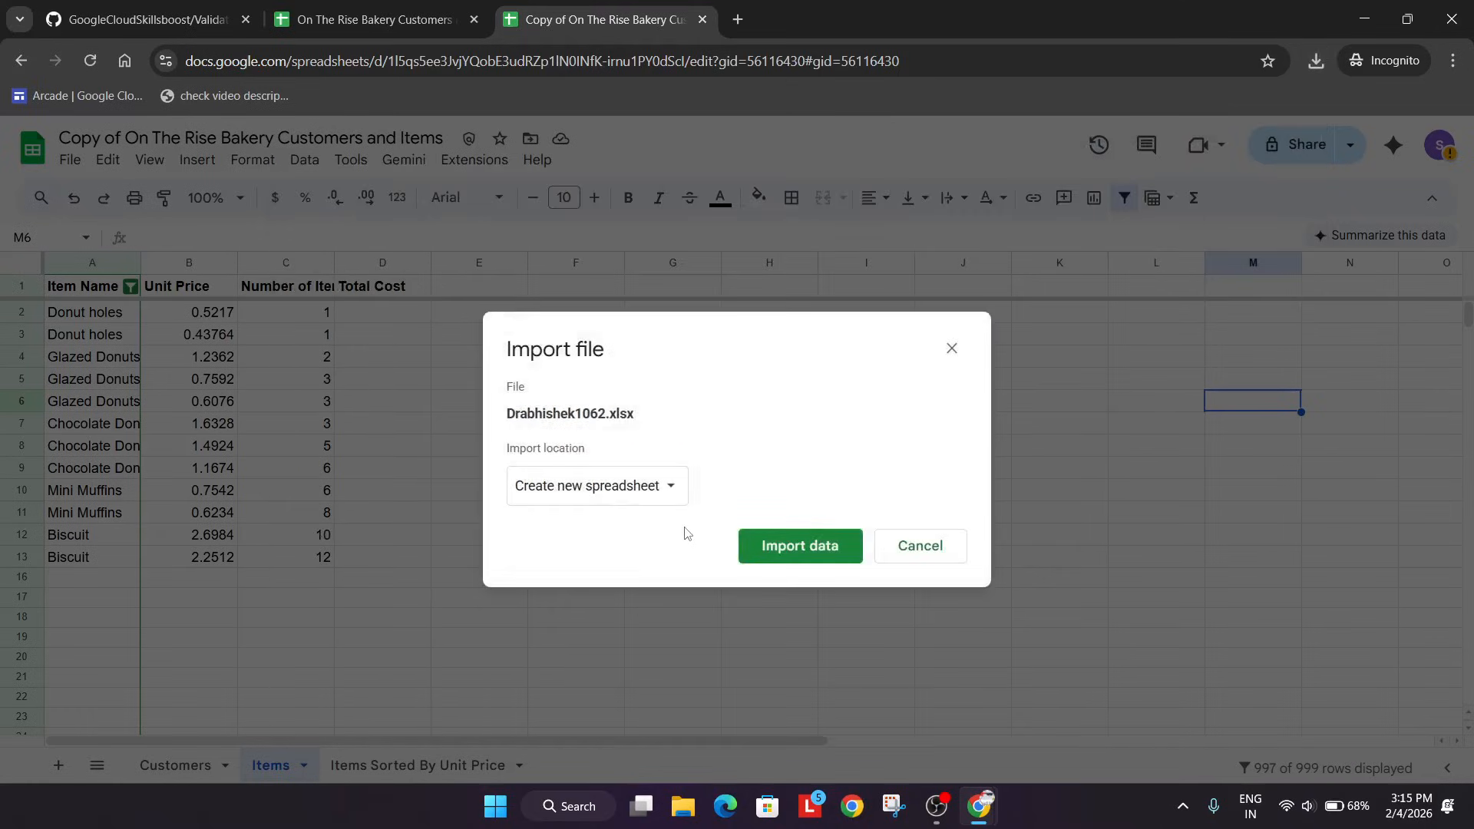
# Set the import location to Replace spreadsheet and import the data.
pyautogui.click(641, 498)
pyautogui.click(613, 557)
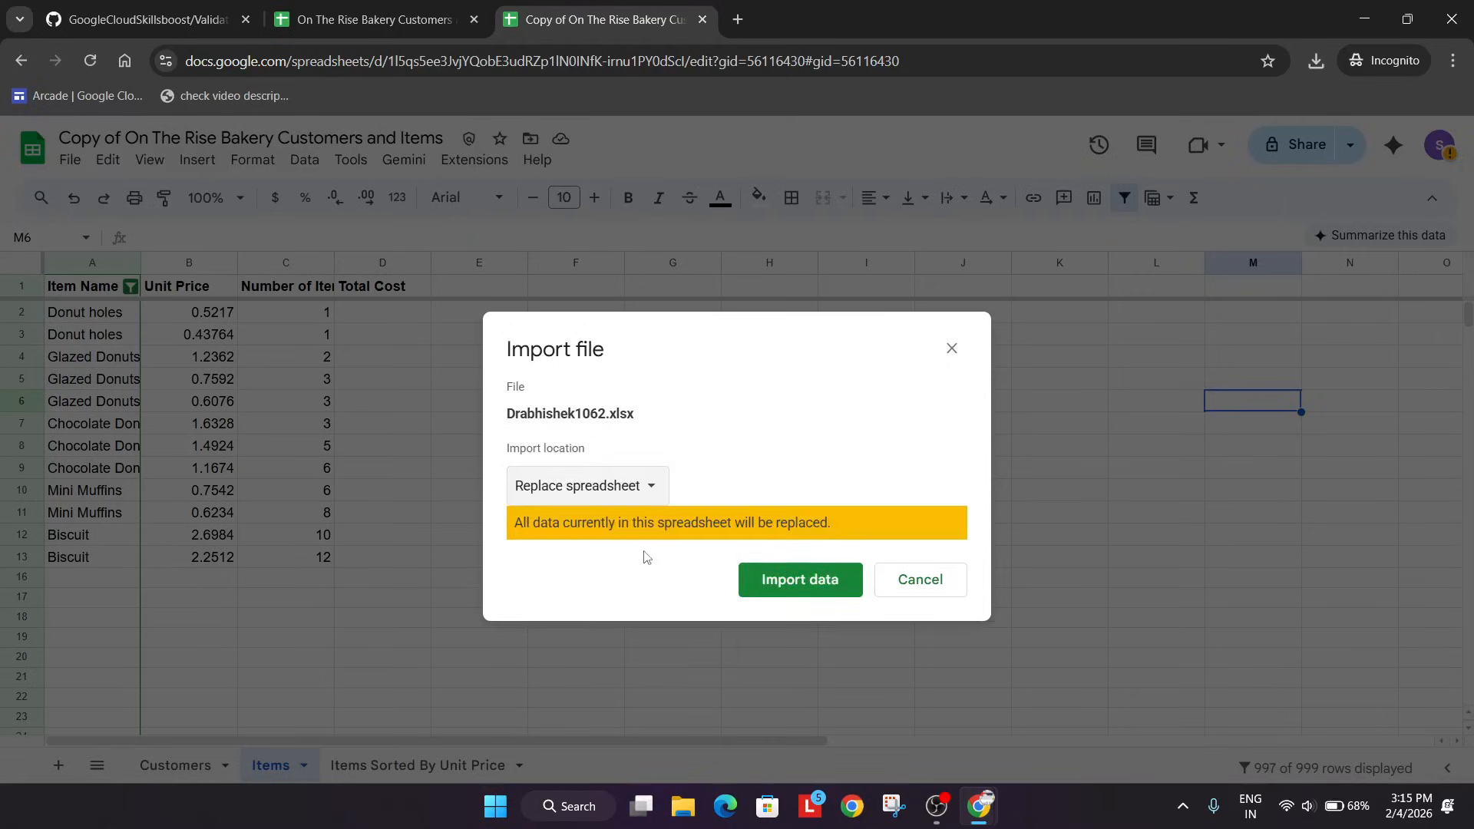
pyautogui.click(803, 583)
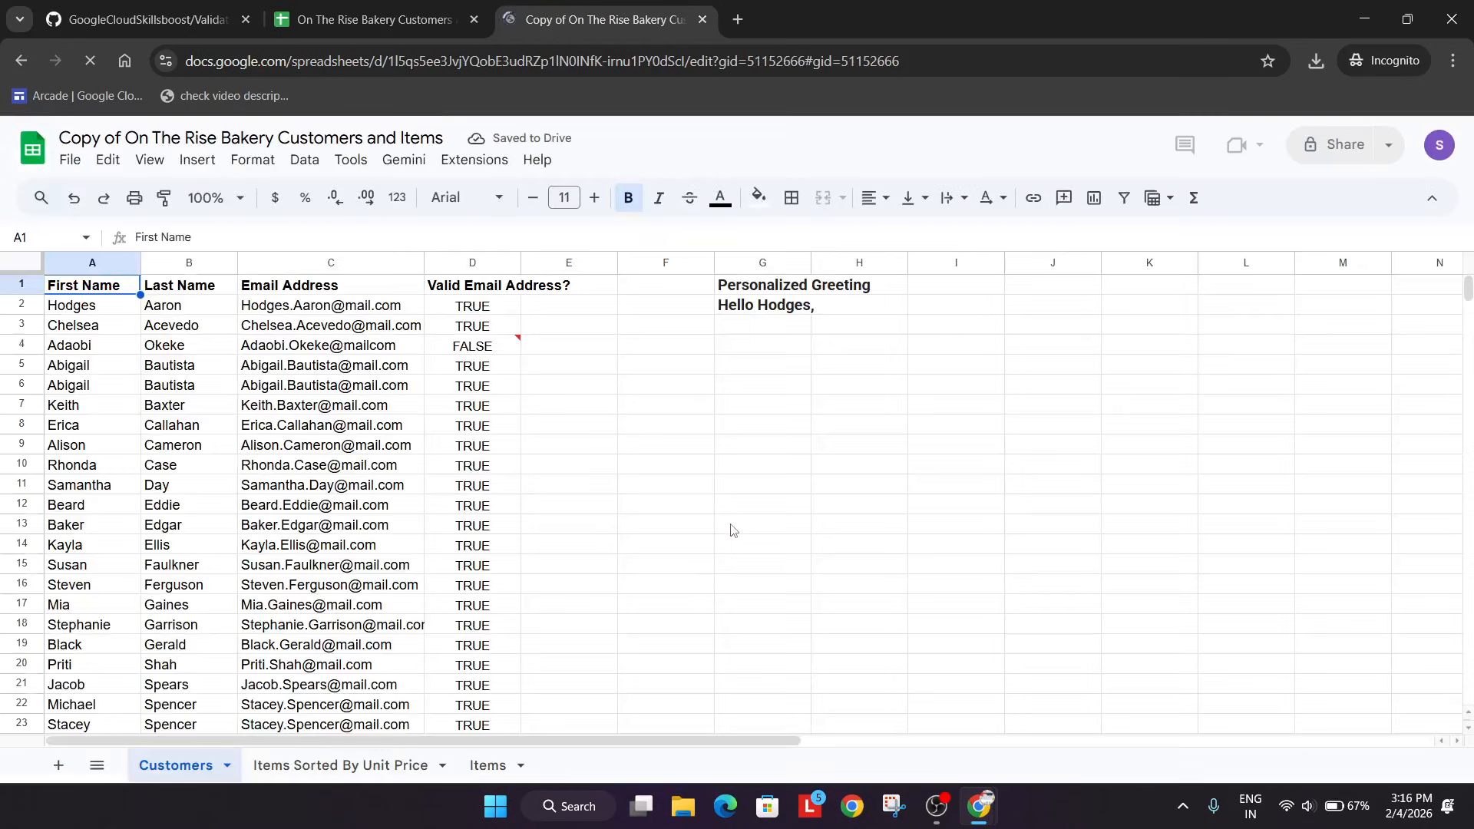
# Run the lab's progress checks for Format numbers and text, Validate data using the function and correct rule, and Clean data.
pyautogui.hotkey('alt', 'Tab')
pyautogui.scroll(-8, 691, 461)
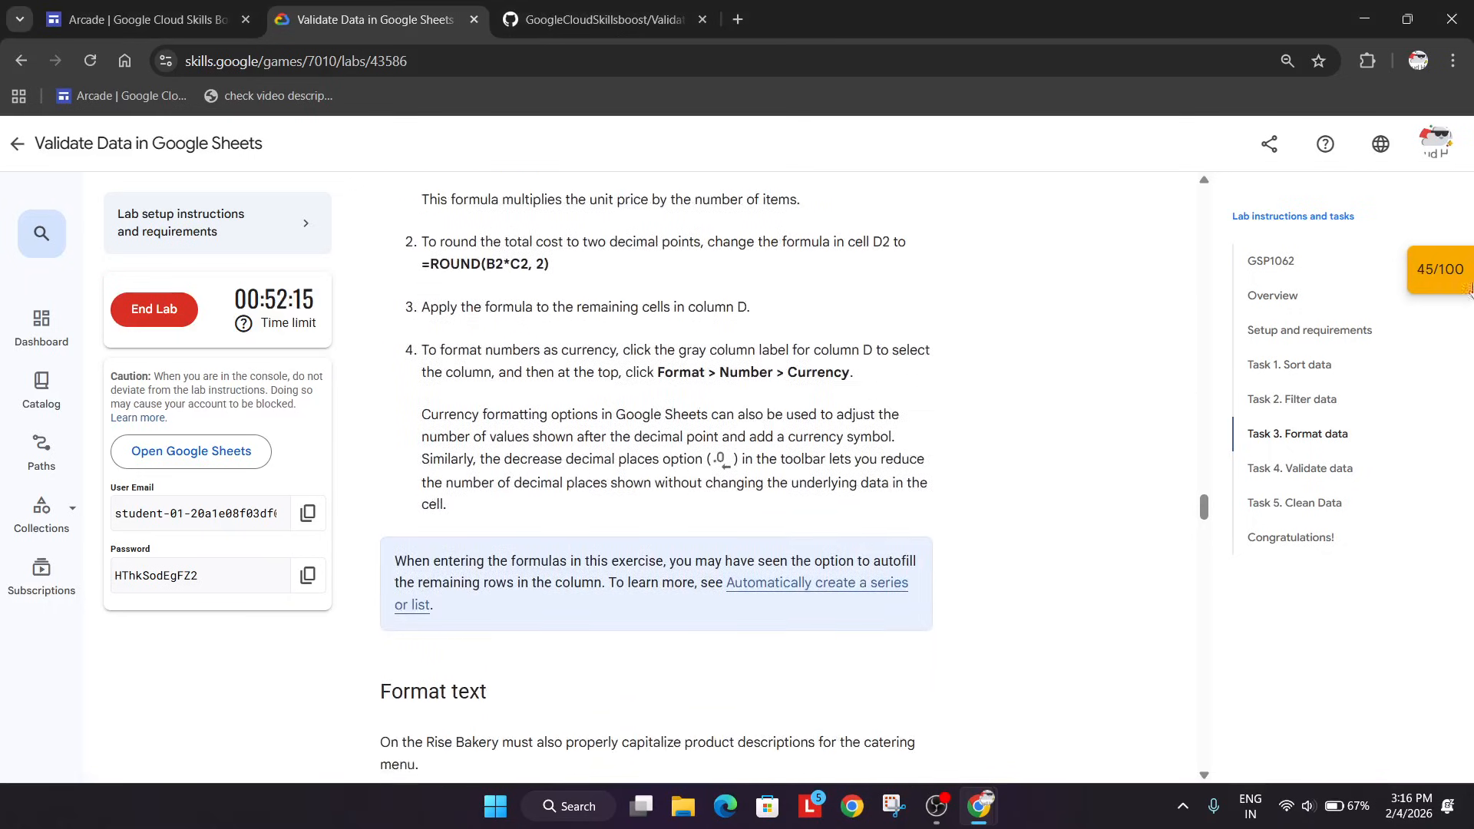
pyautogui.click(1425, 257)
pyautogui.scroll(-1, 1290, 414)
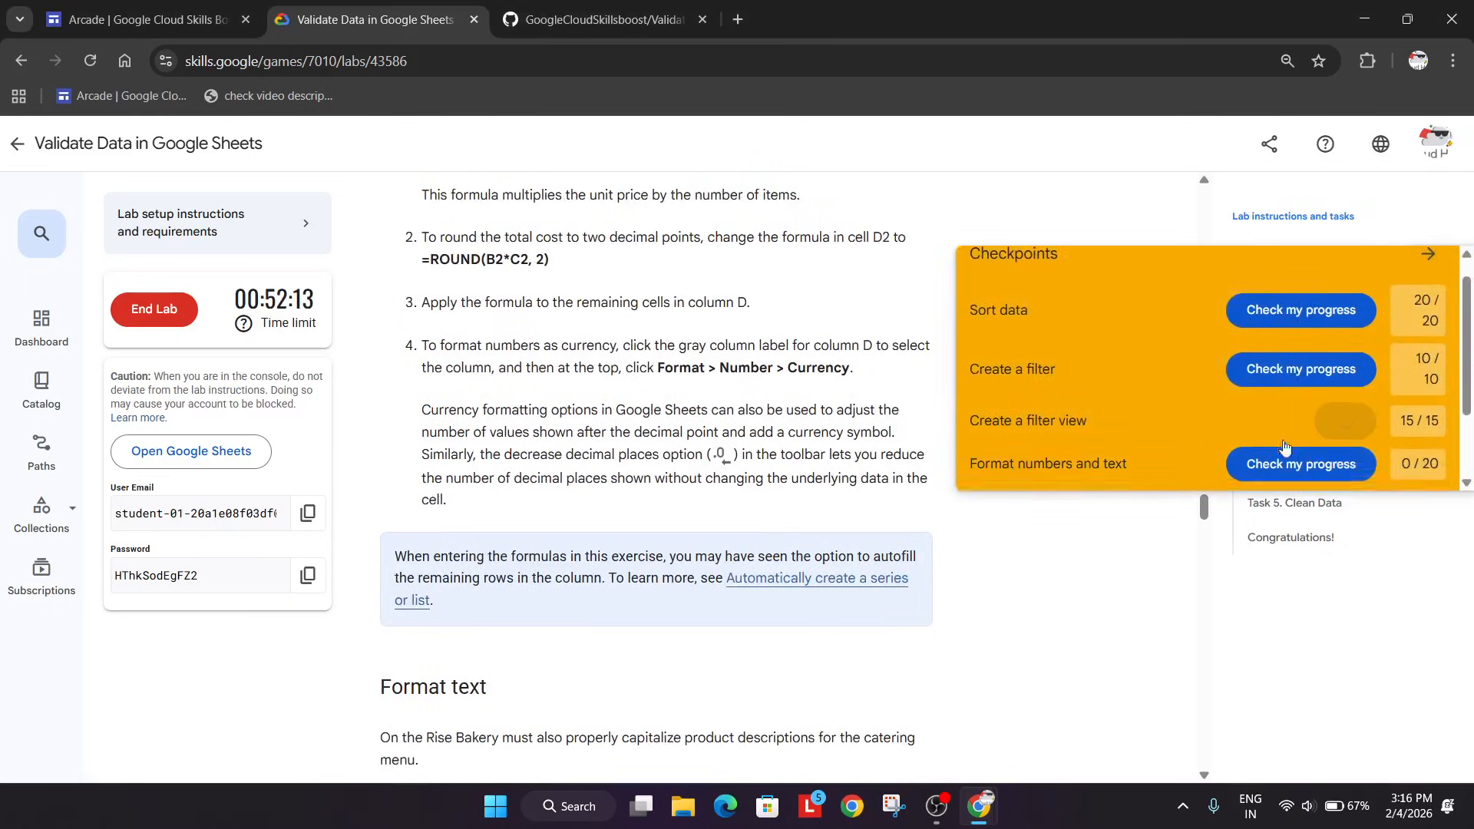
pyautogui.scroll(-1, 1294, 385)
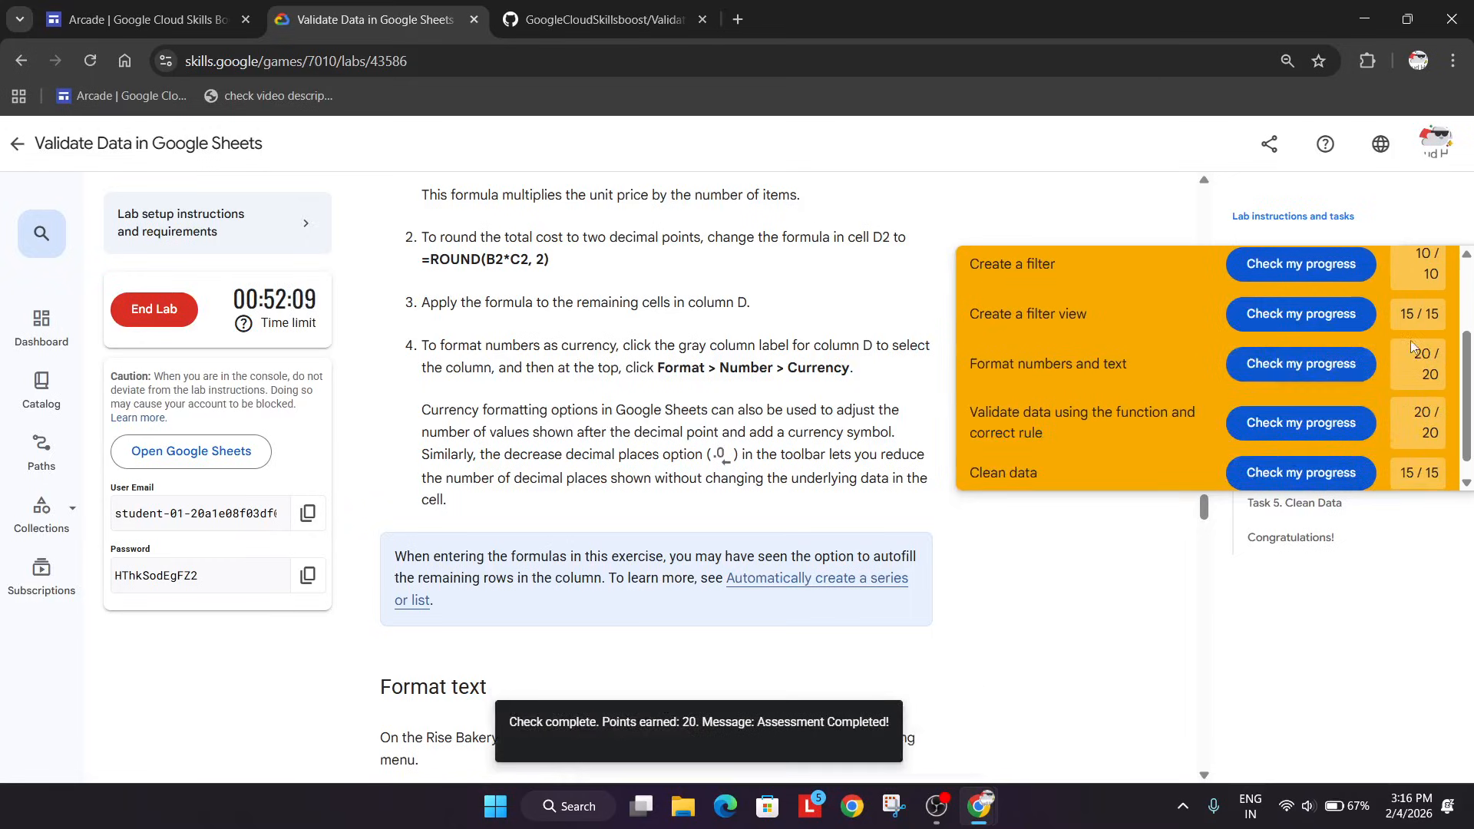
pyautogui.scroll(2, 1298, 390)
pyautogui.click(1431, 278)
# Return to the start of the lab instructions, end the lab, and confirm ending it.
pyautogui.click(1269, 261)
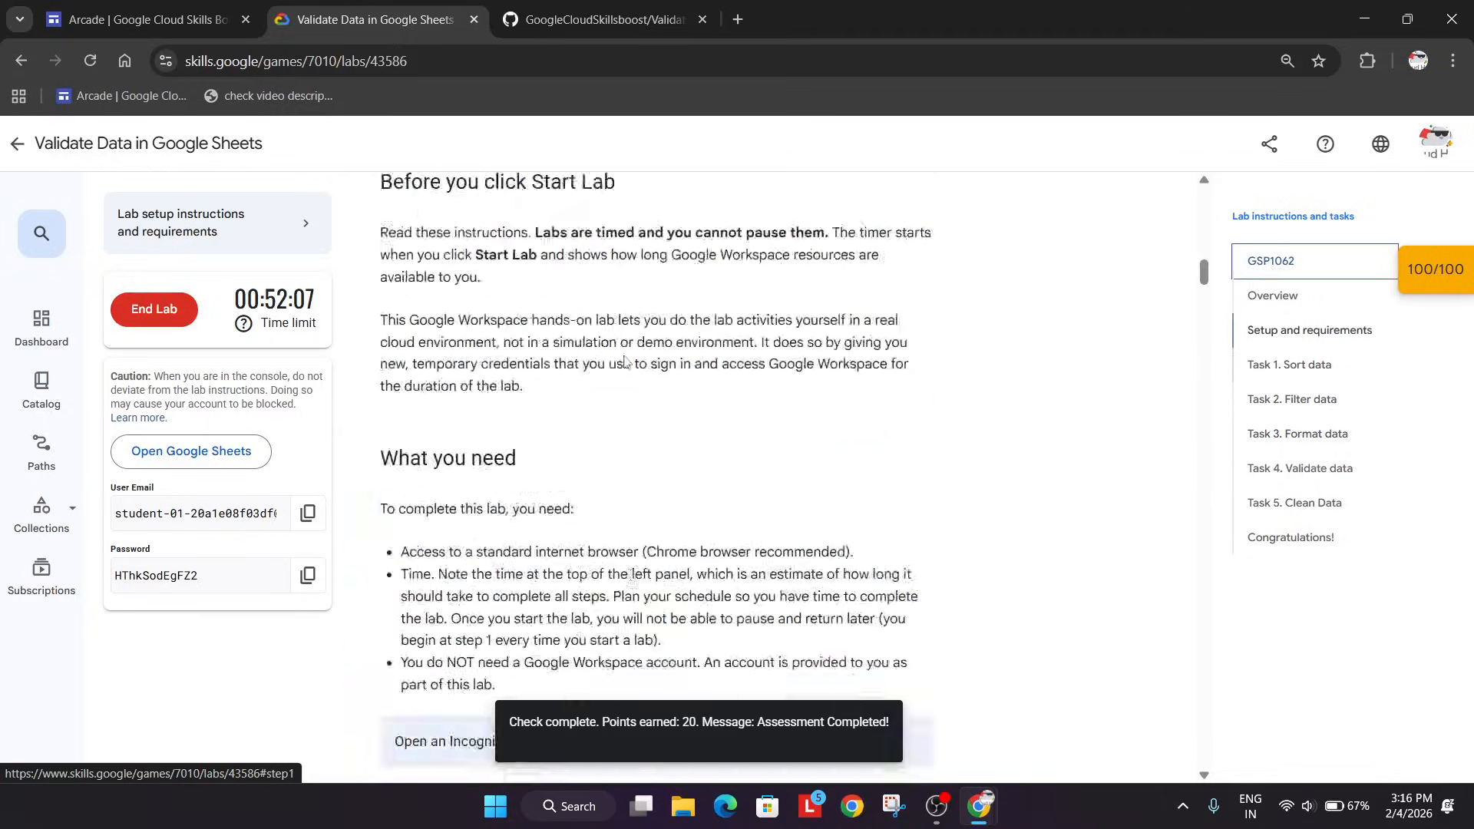
pyautogui.click(153, 308)
pyautogui.click(903, 505)
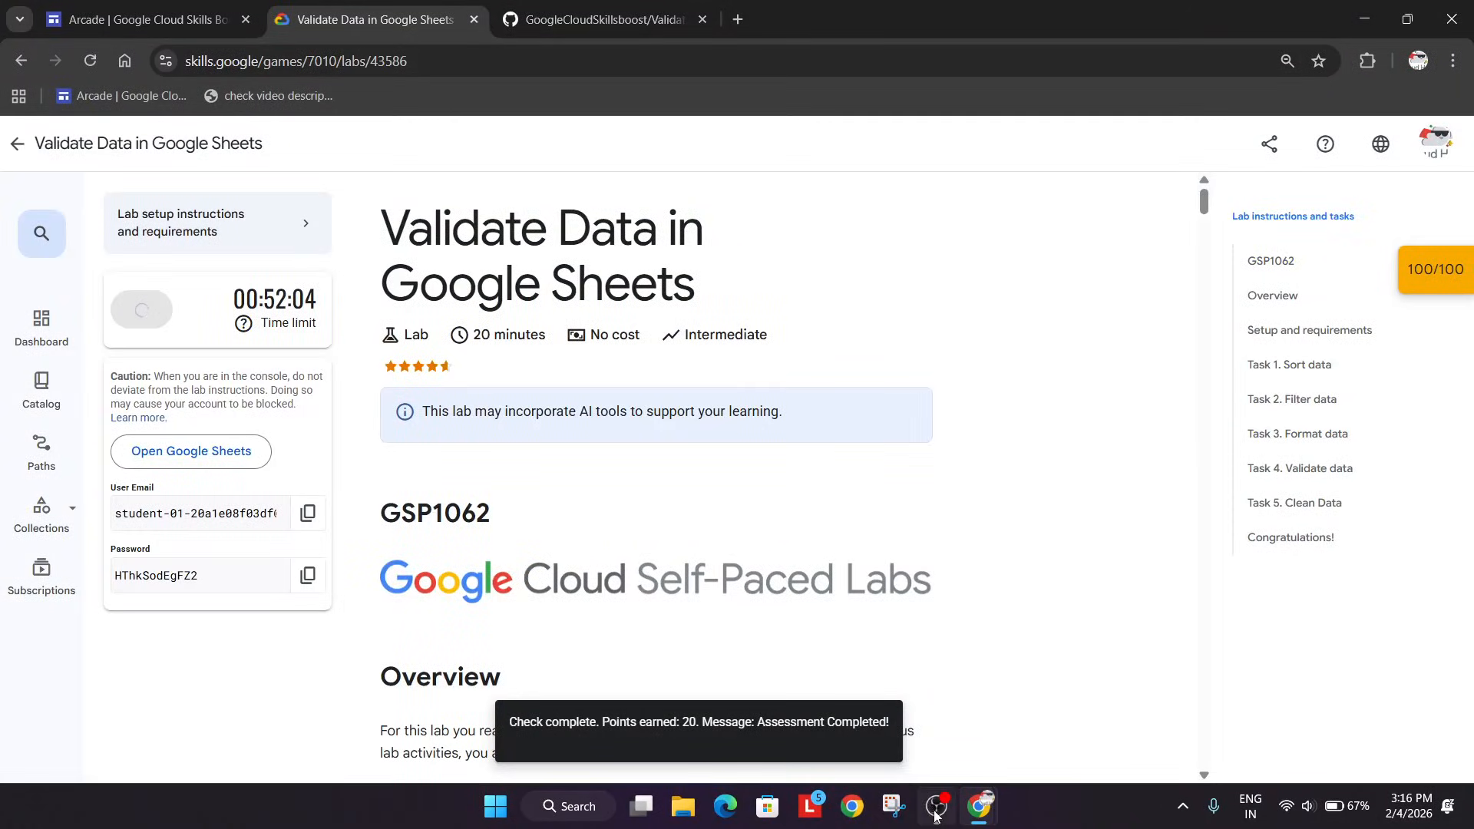